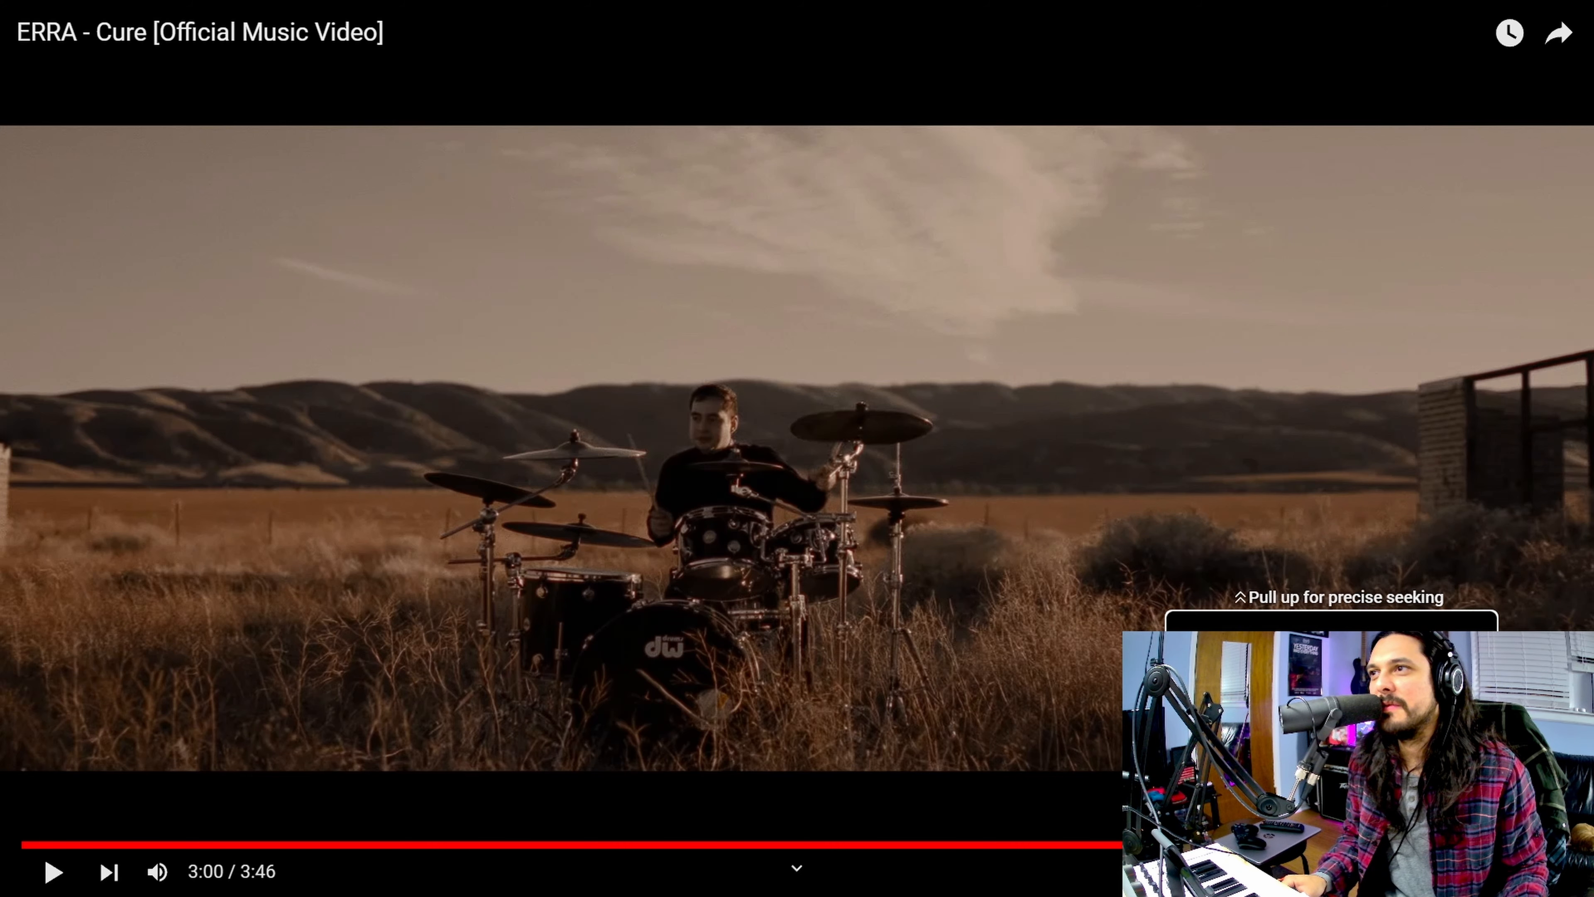
Step: Play the ERRA - Cure music video and replay the passage around 3:34 to 3:36
key("space")
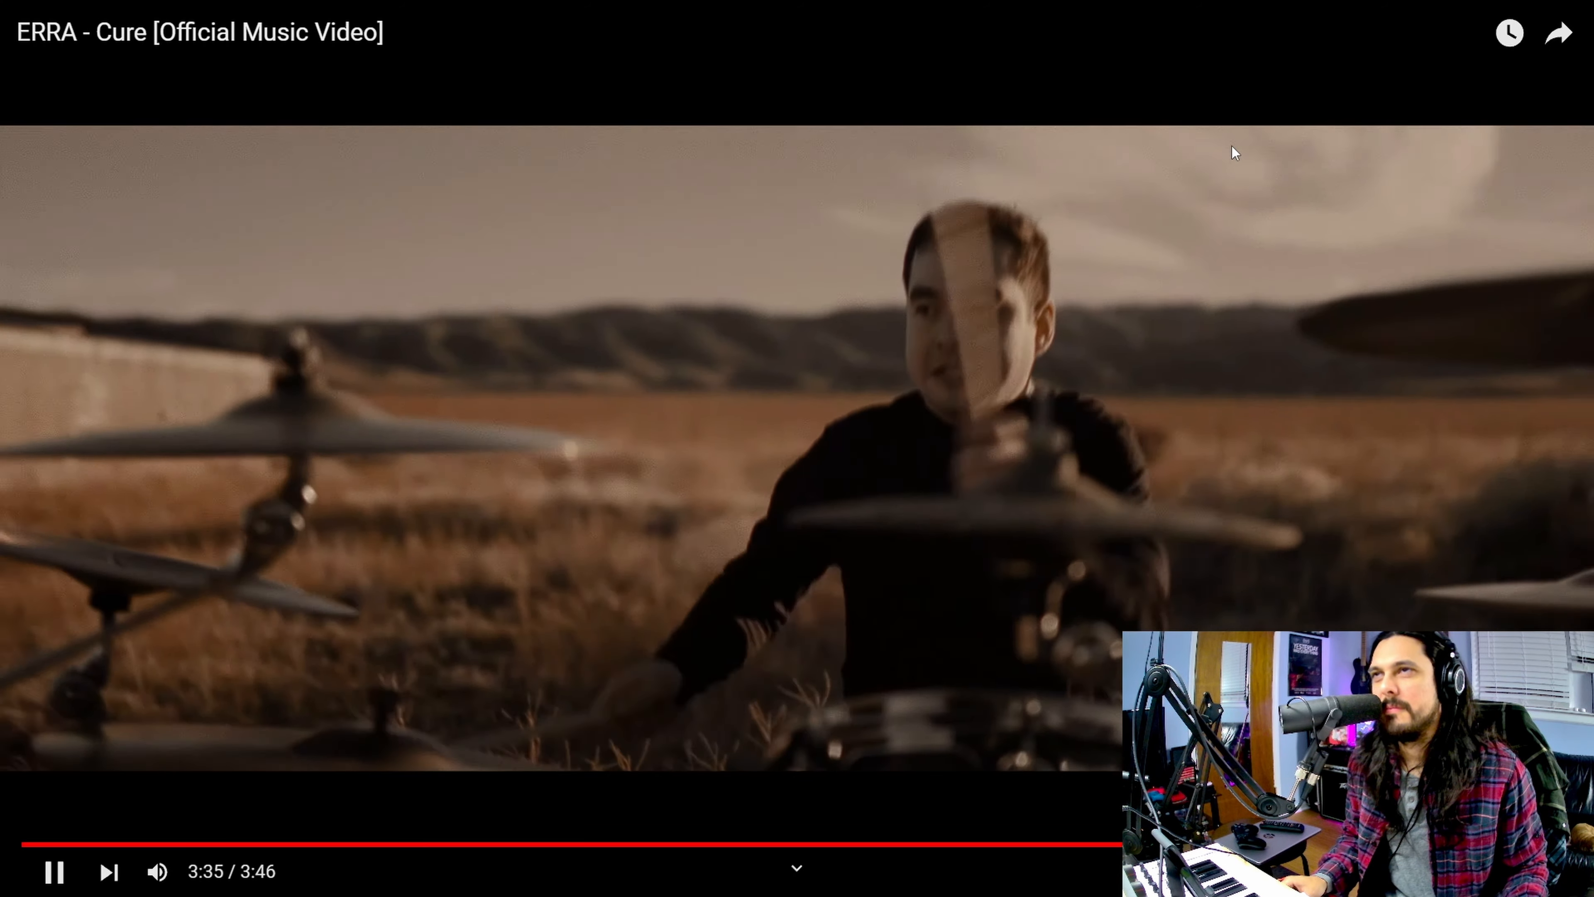
key("space")
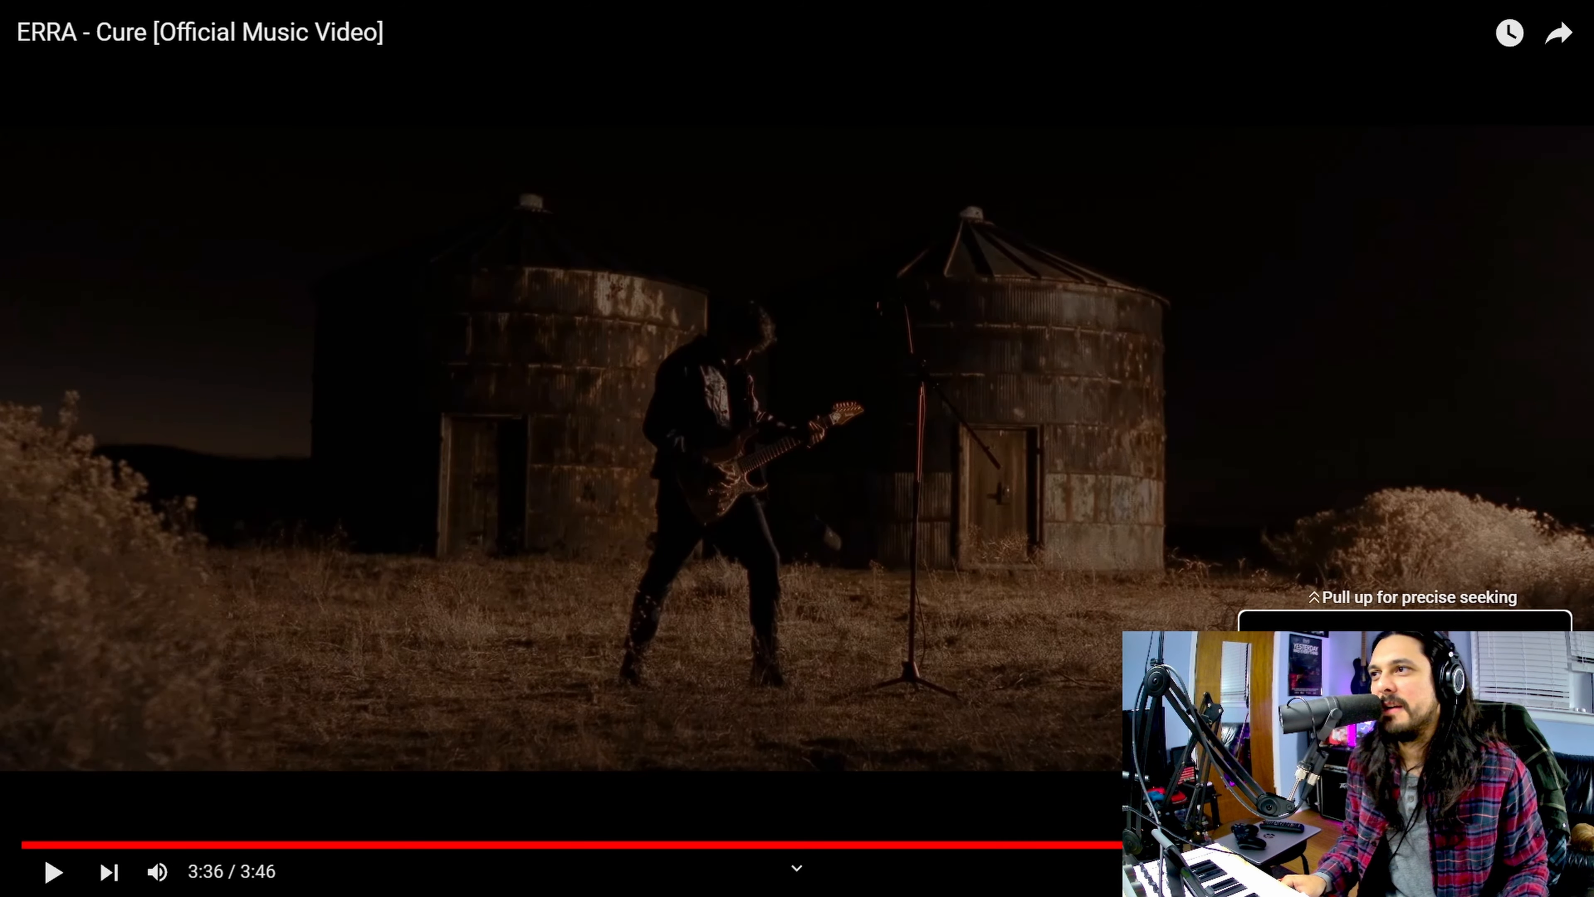
left_click(1494, 844)
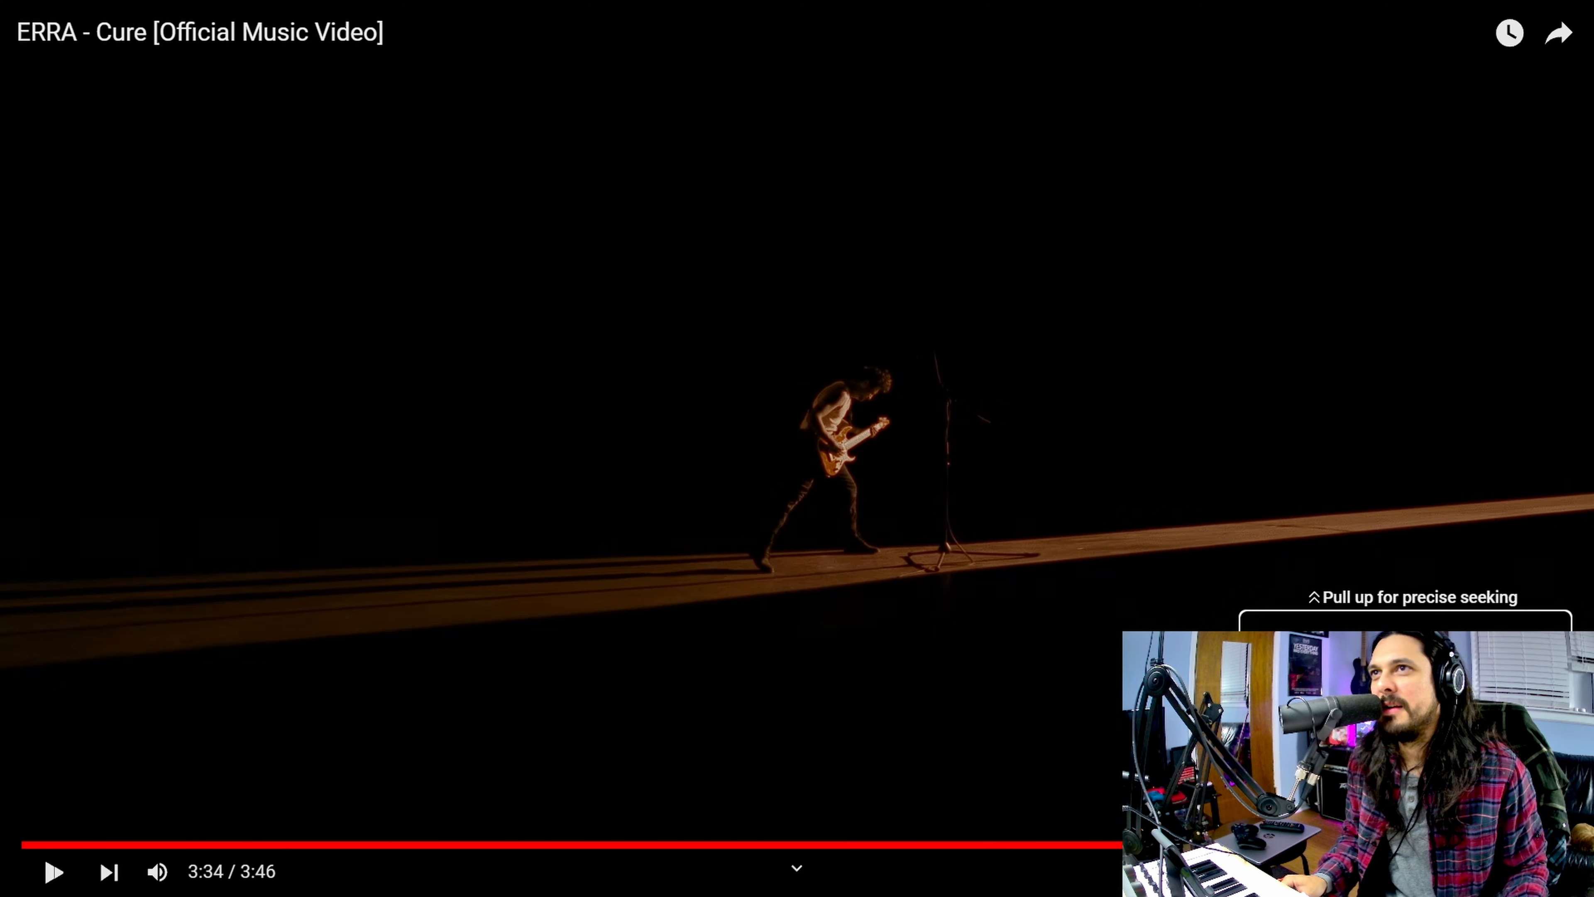
key("space")
key("space")
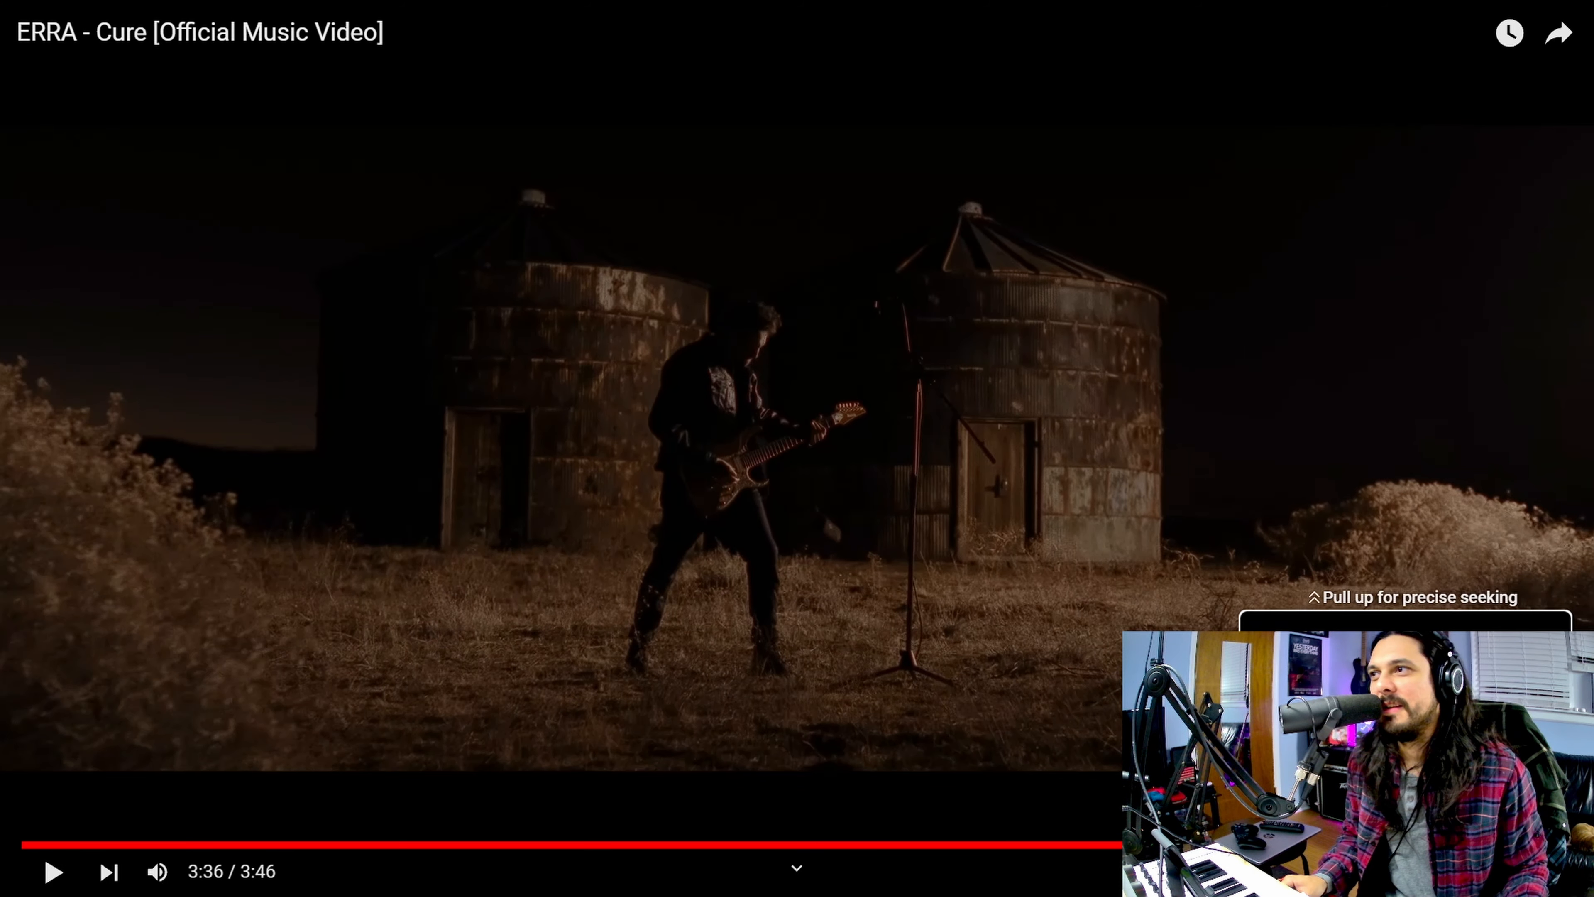
left_click(1496, 844)
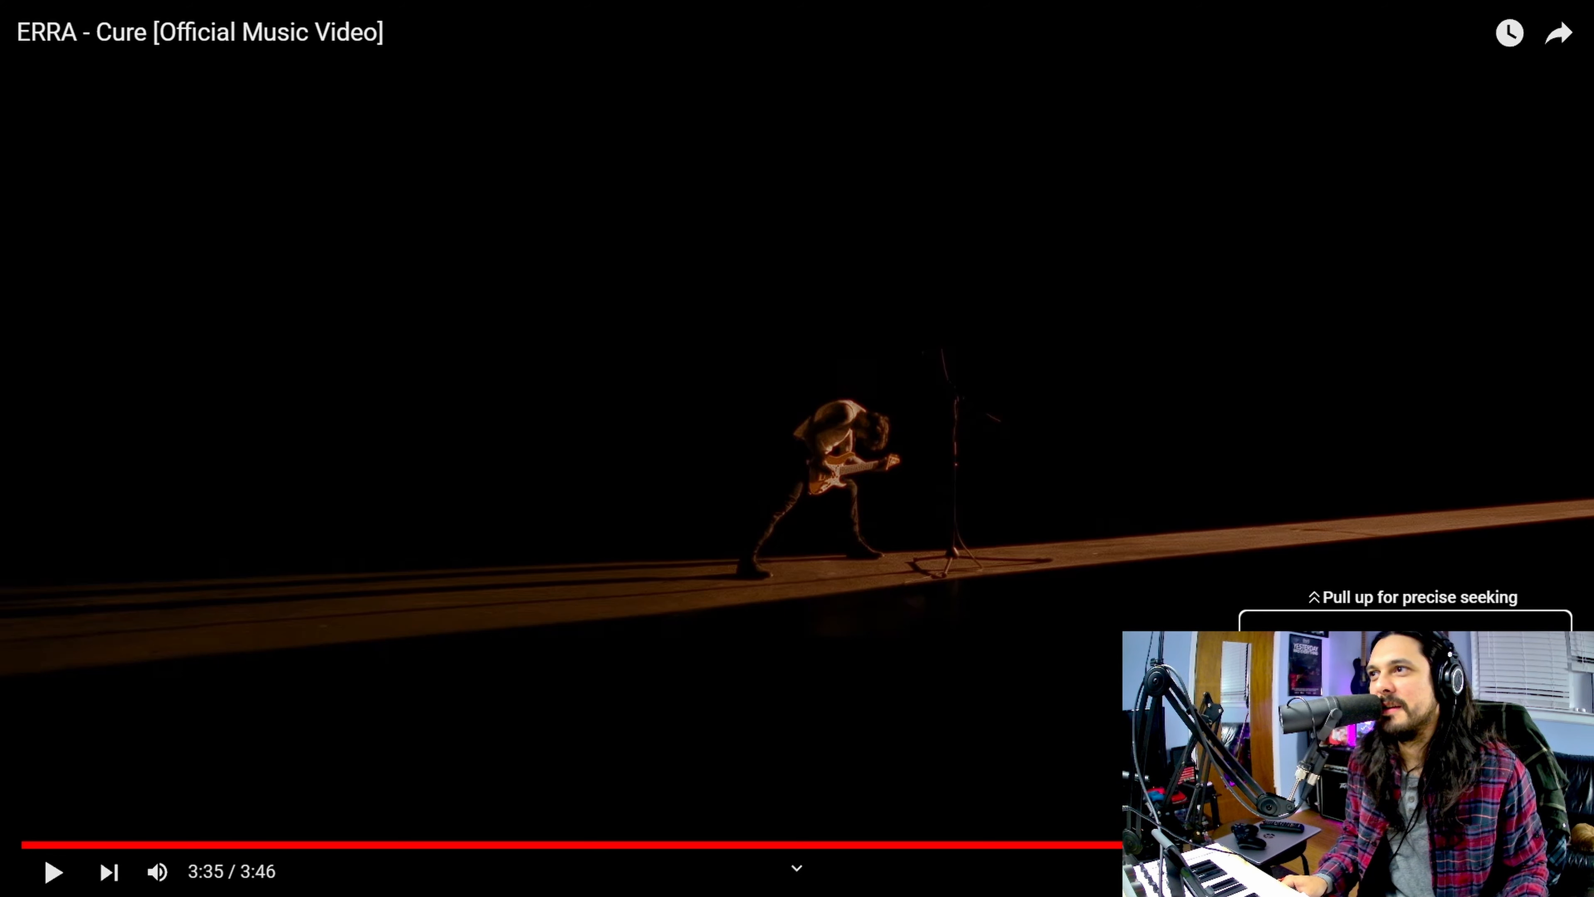
left_click(1503, 845)
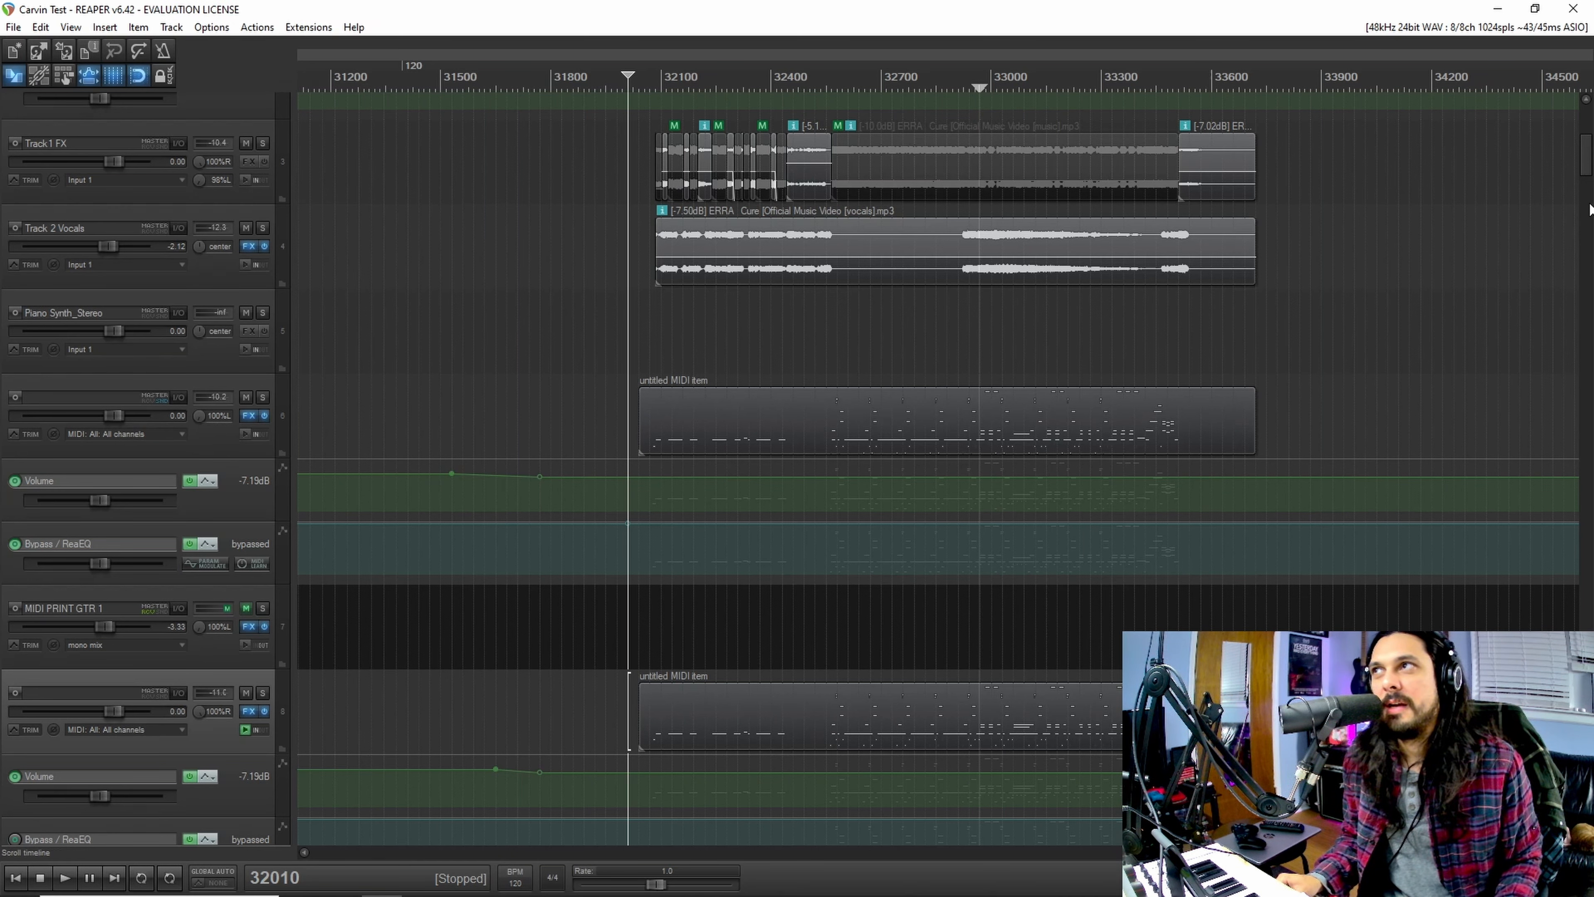
Step: In REAPER, solo Track1 FX, audition its music stem near 32500 and from 33510, and unsolo the track
scroll(1587, 162, "up", 1)
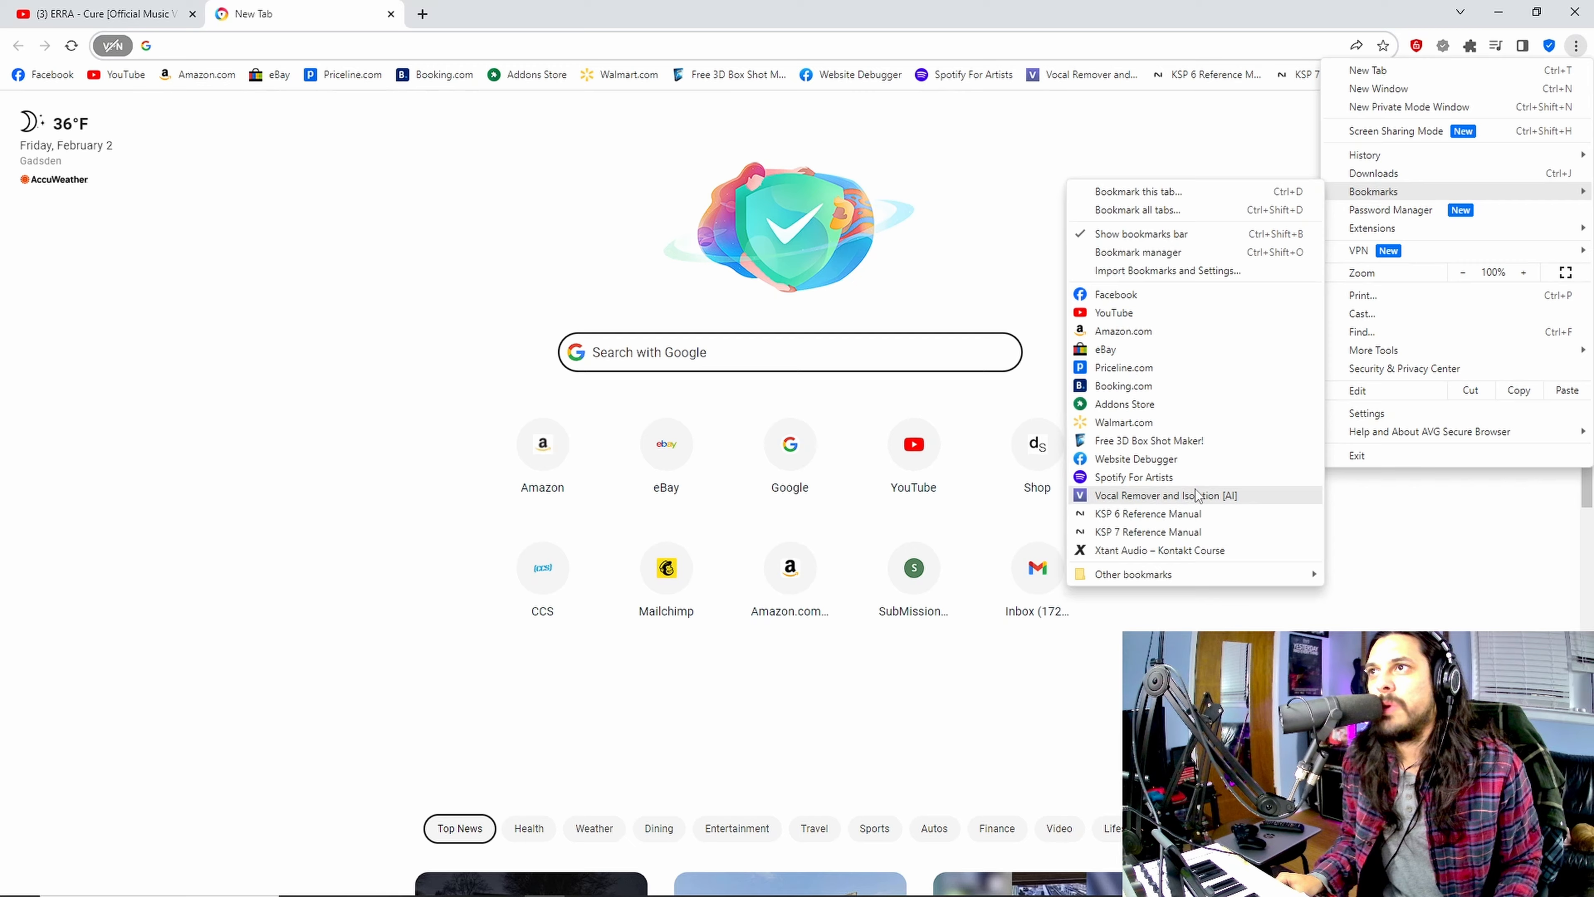
left_click(1197, 495)
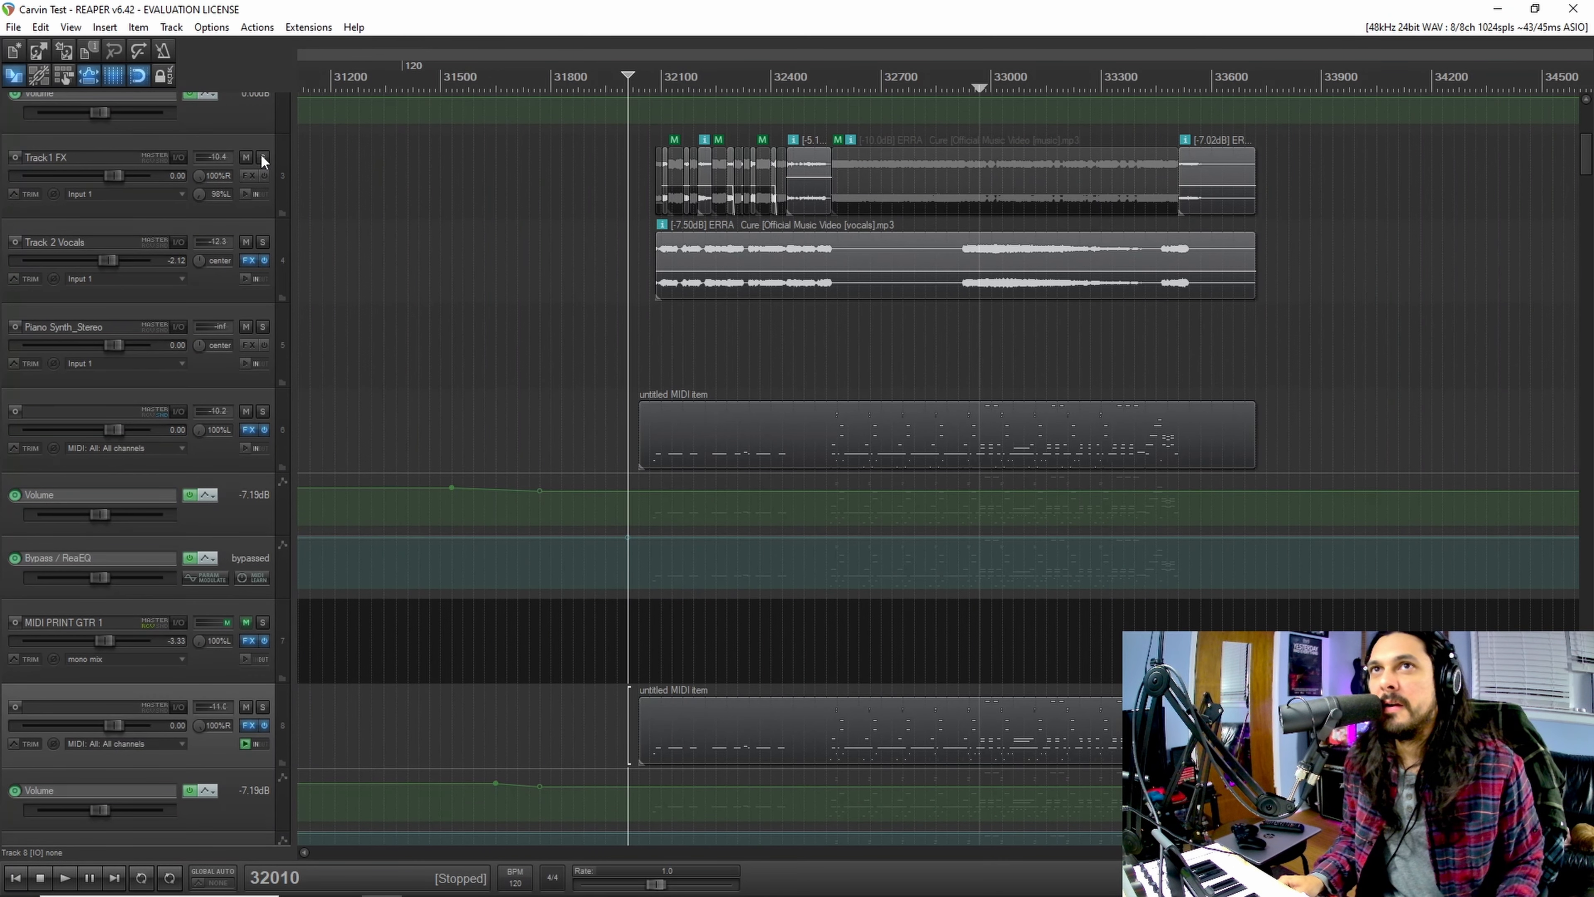
left_click(262, 157)
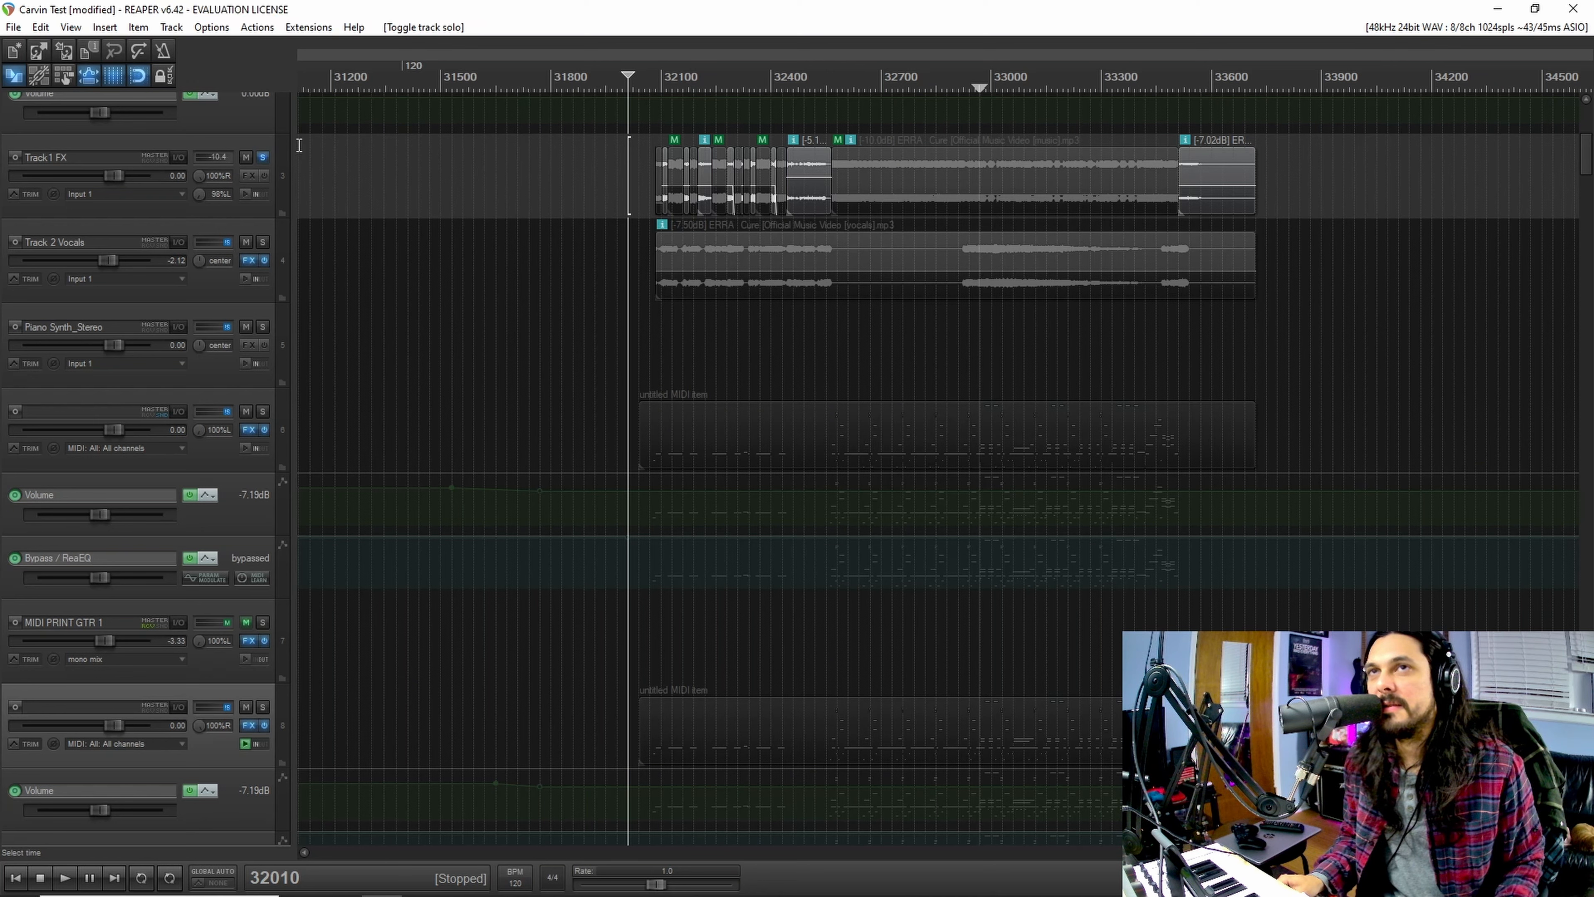
left_click(1178, 317)
key("space")
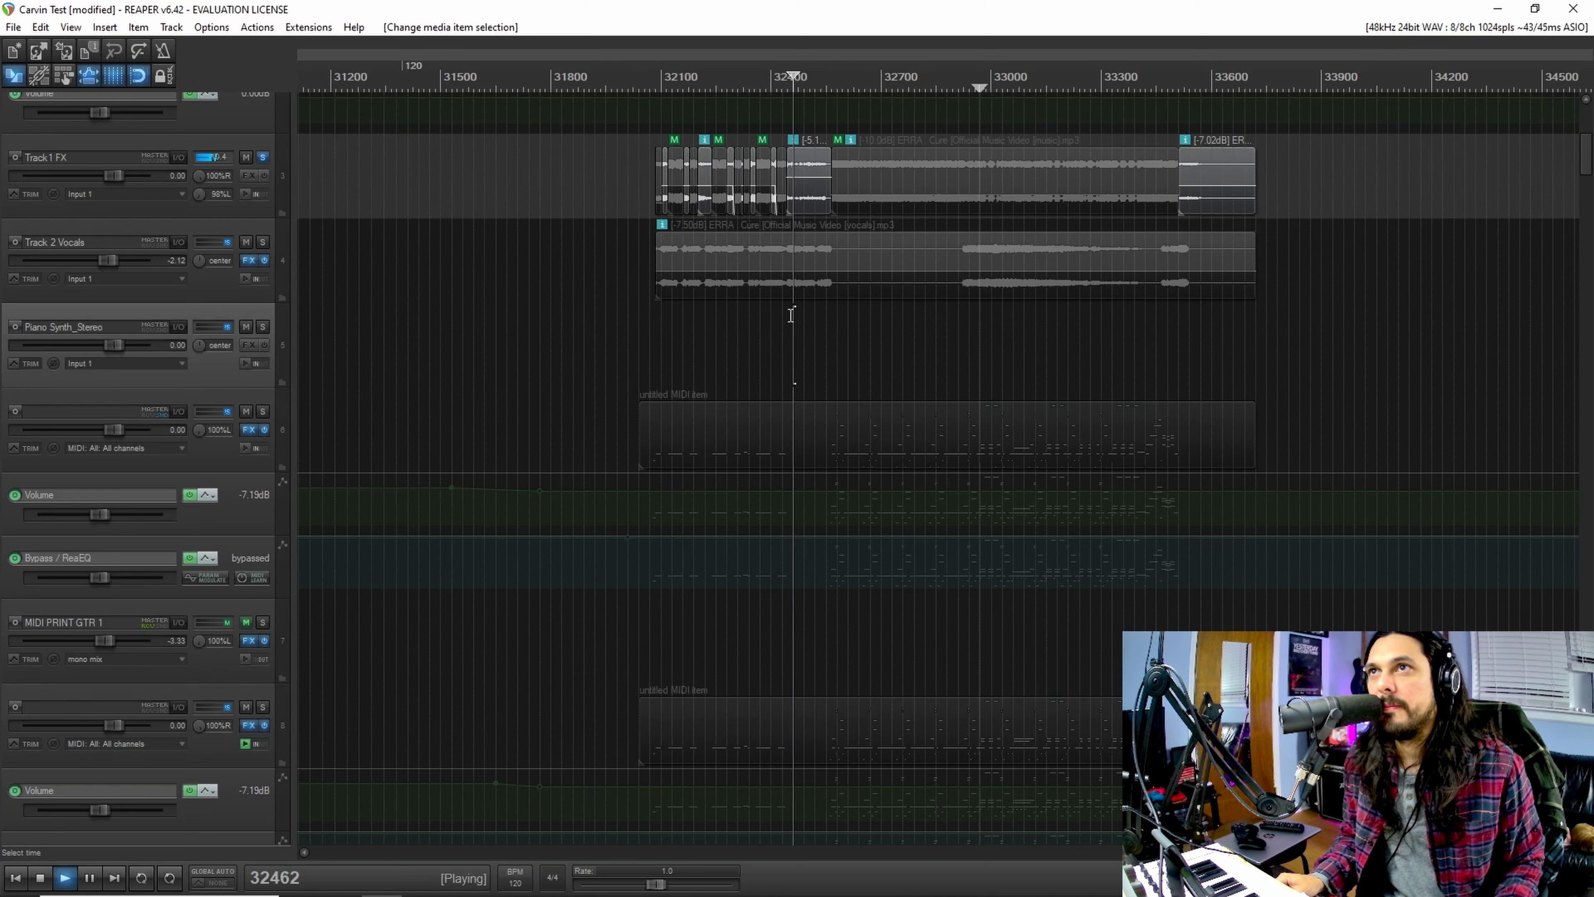
left_click(1178, 317)
key("space")
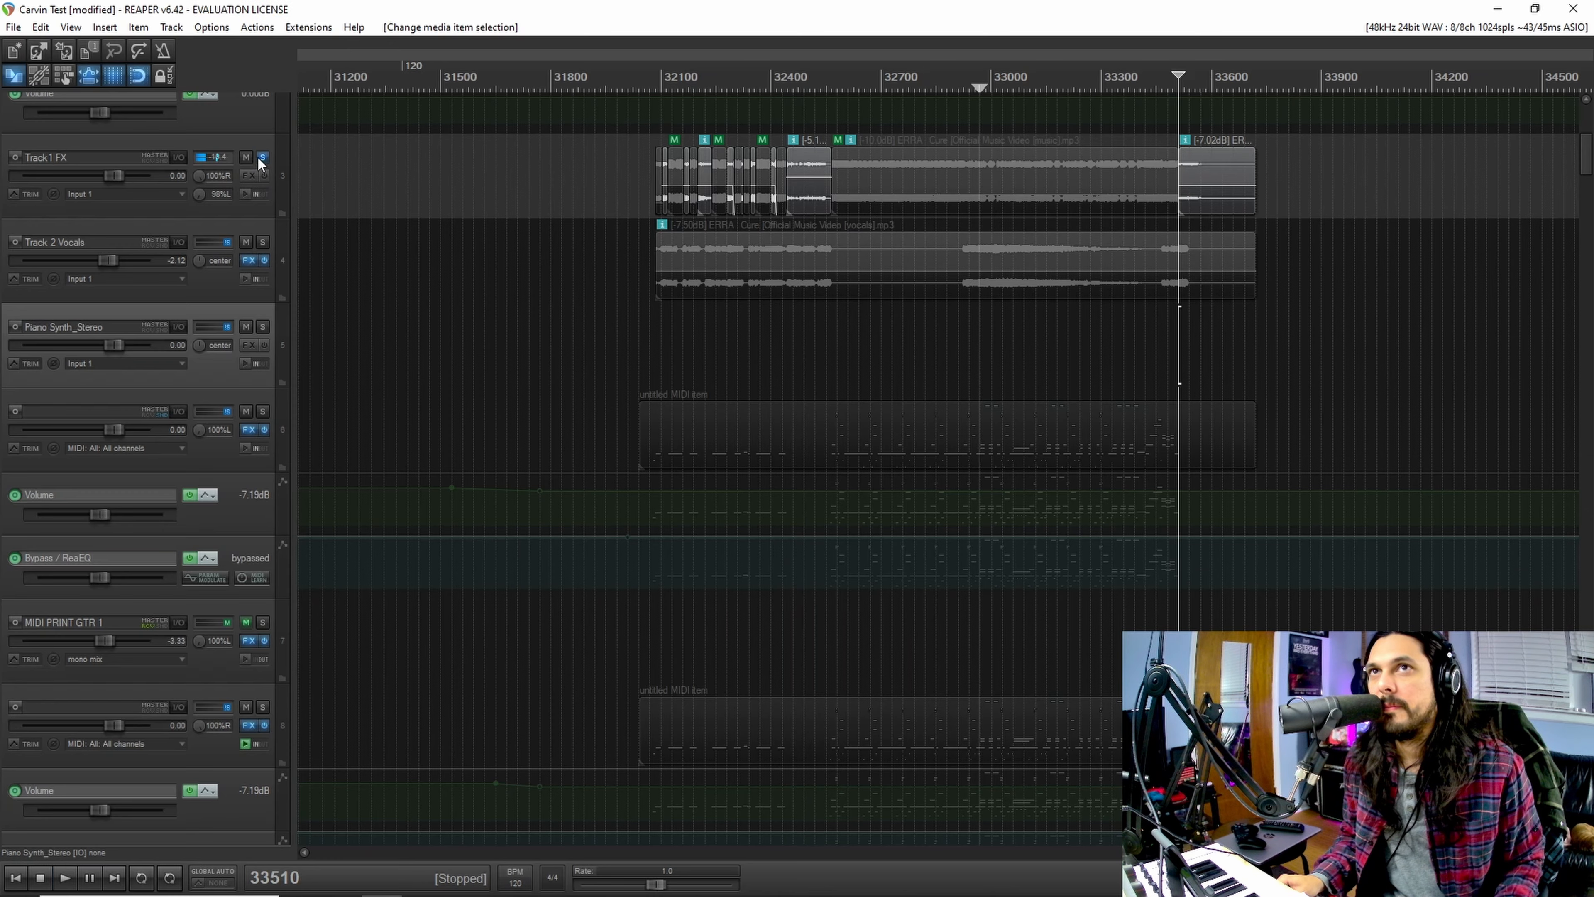
left_click(257, 157)
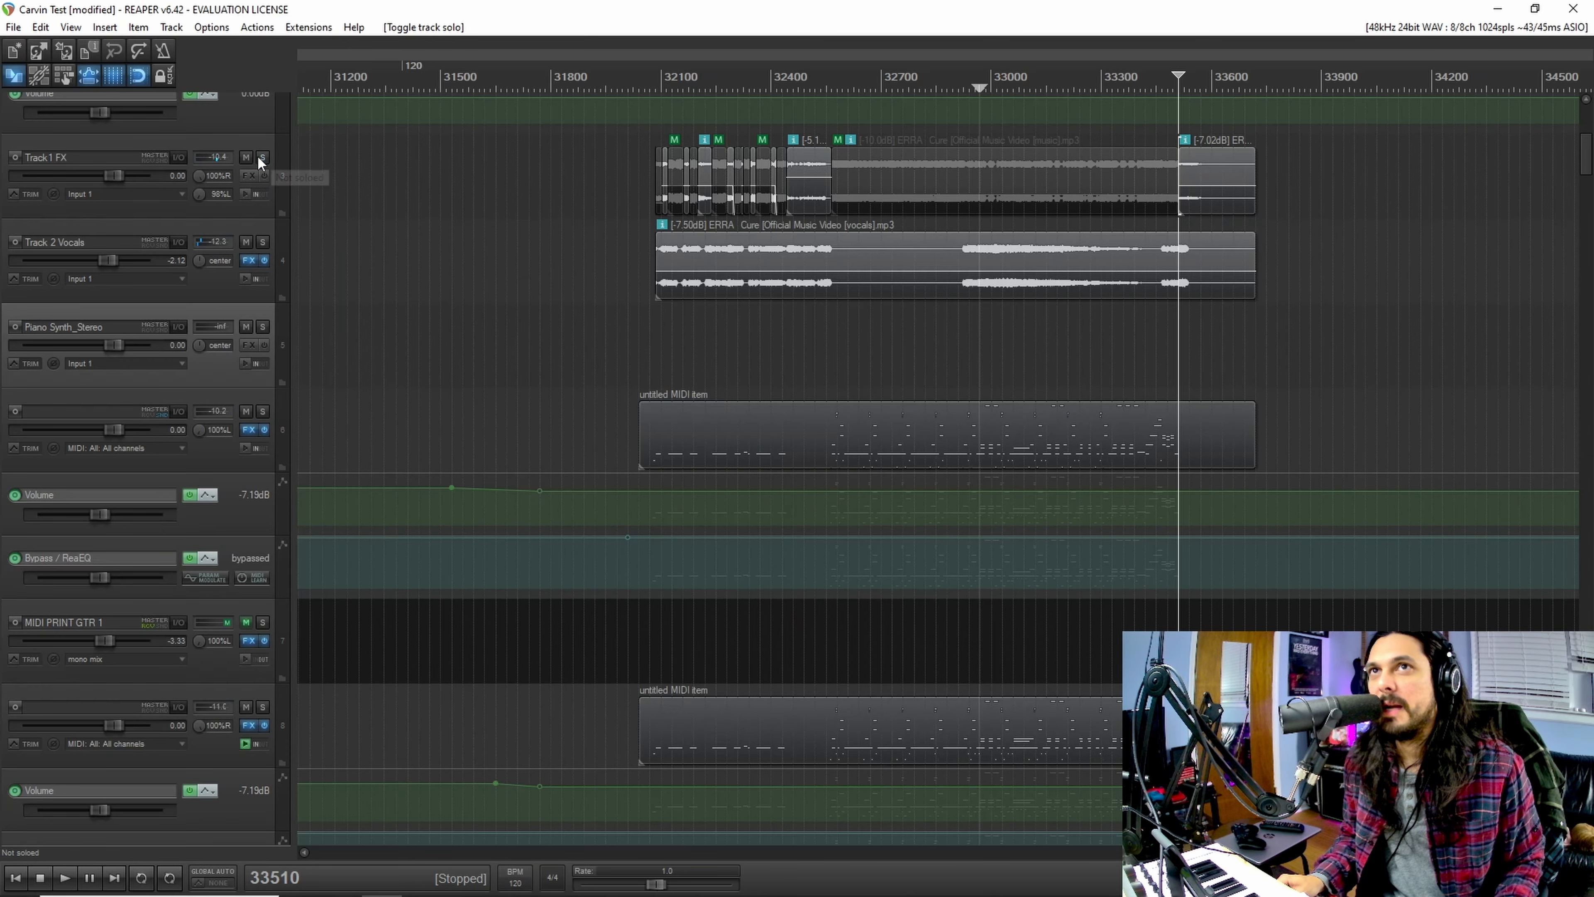
Step: Solo Track 2 Vocals, play the isolated ERRA vocal stem from near its beginning, and stop playback
left_click(869, 194)
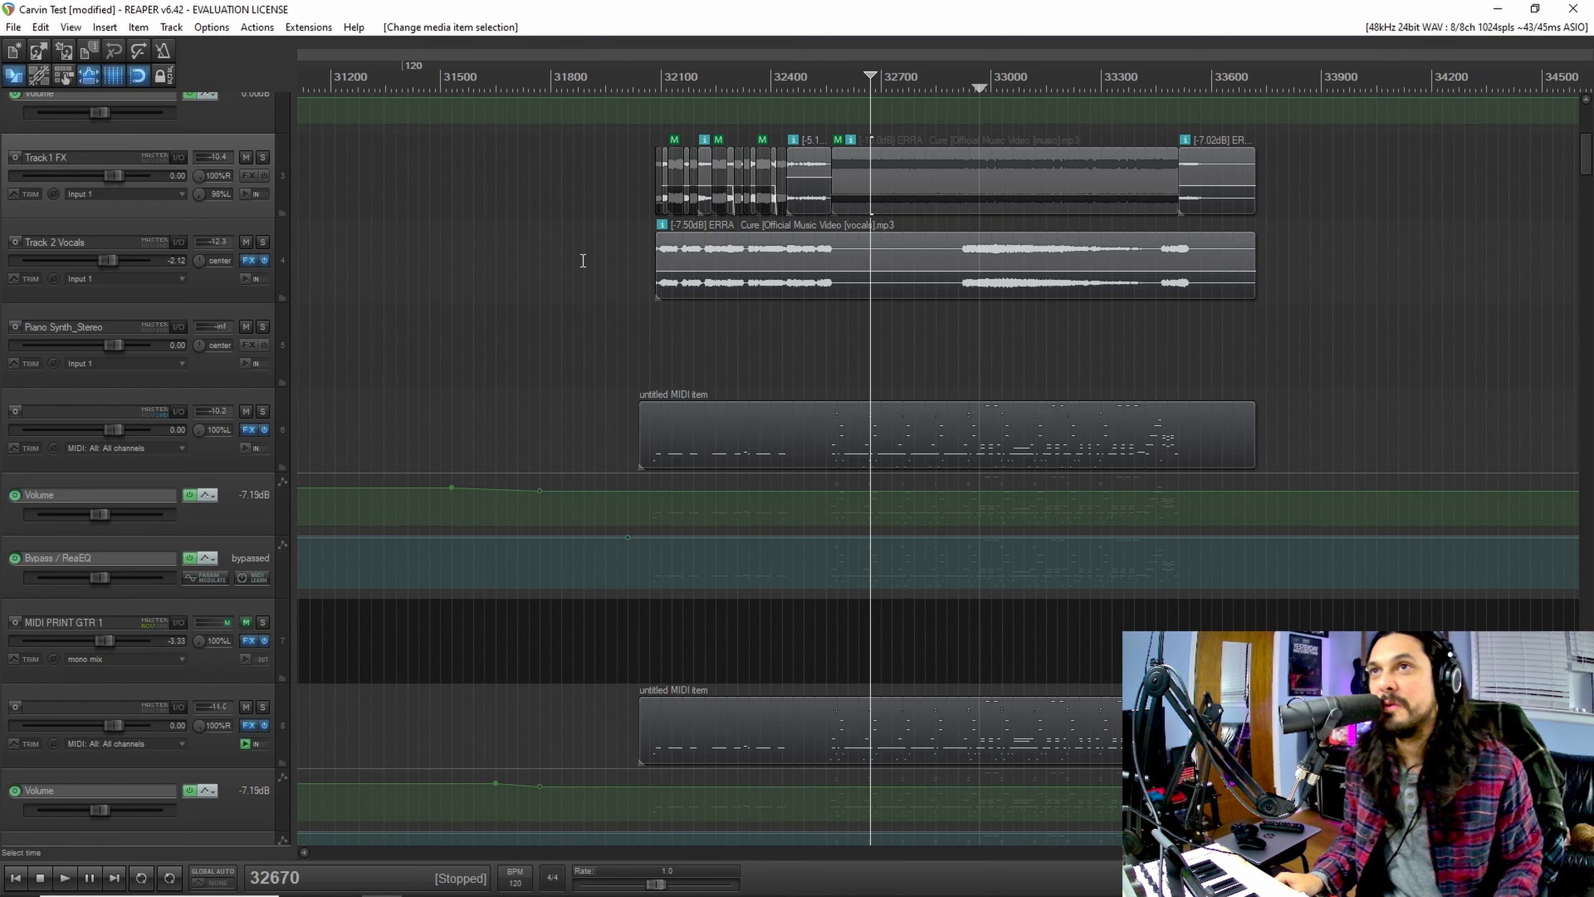
left_click(684, 284)
left_click(262, 241)
key("space")
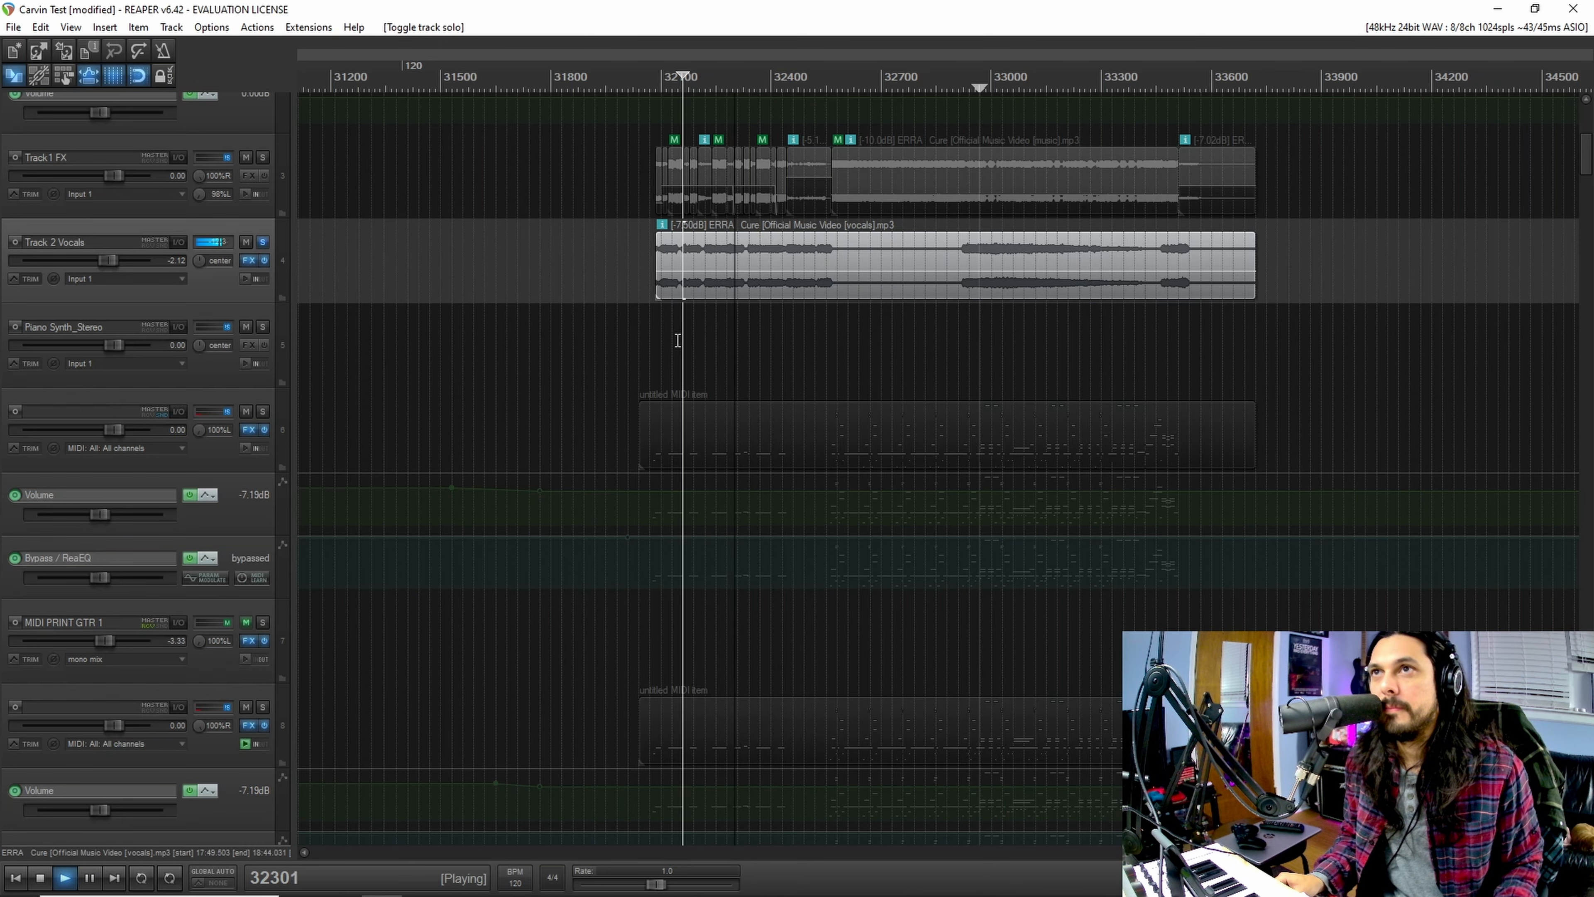
key("space")
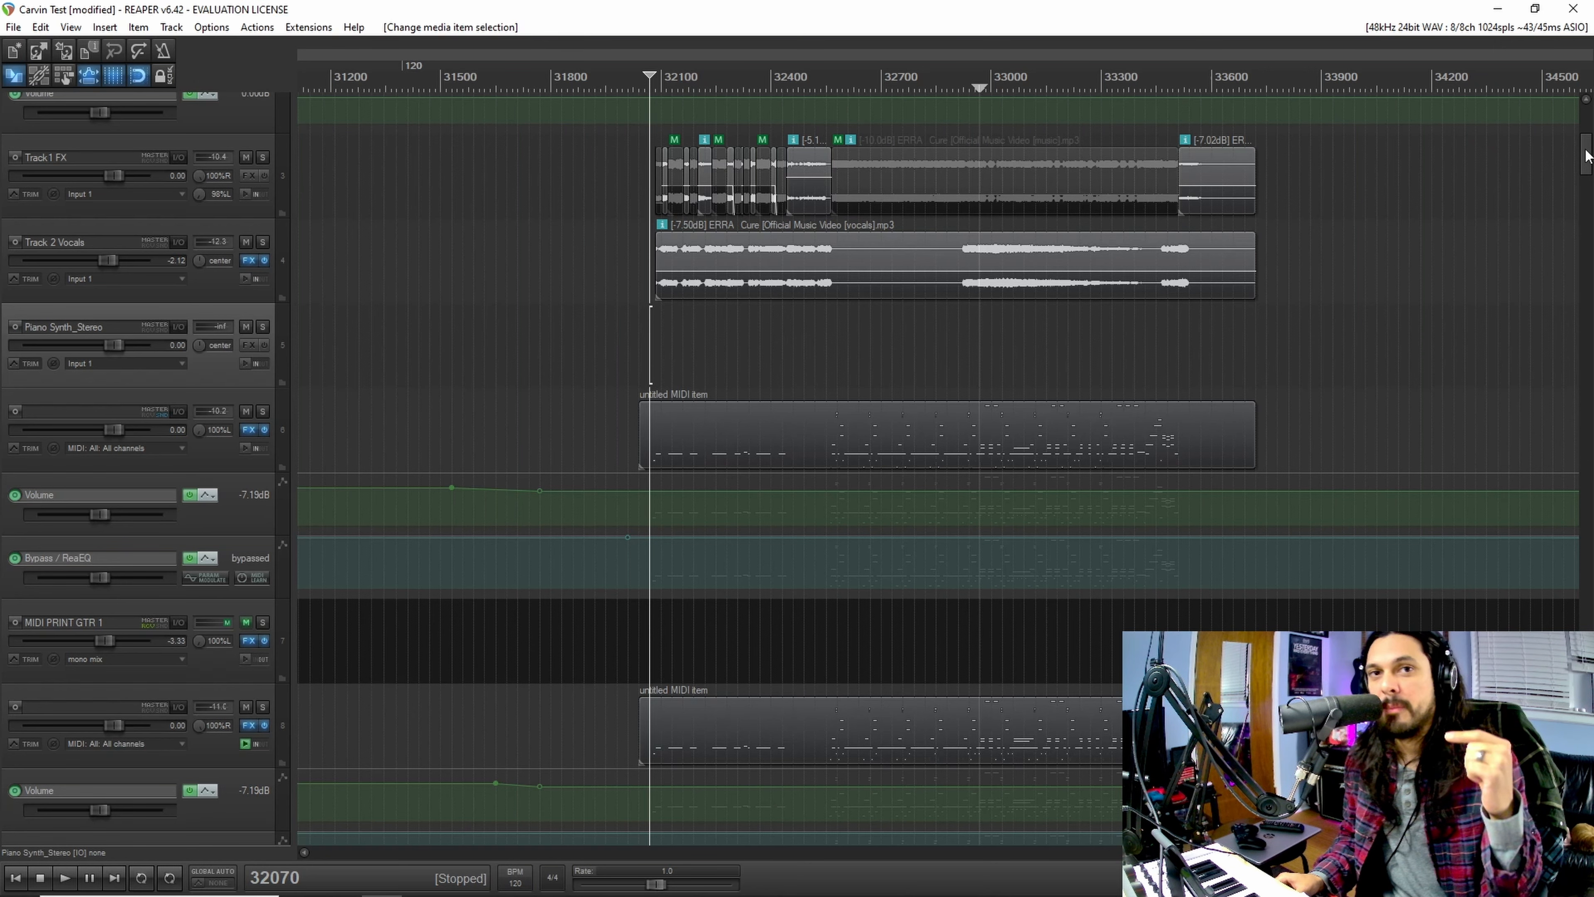
Step: Find the Drums track further down the project and select its MIDI item
left_click_drag(1587, 155, 1585, 245)
left_click(895, 726)
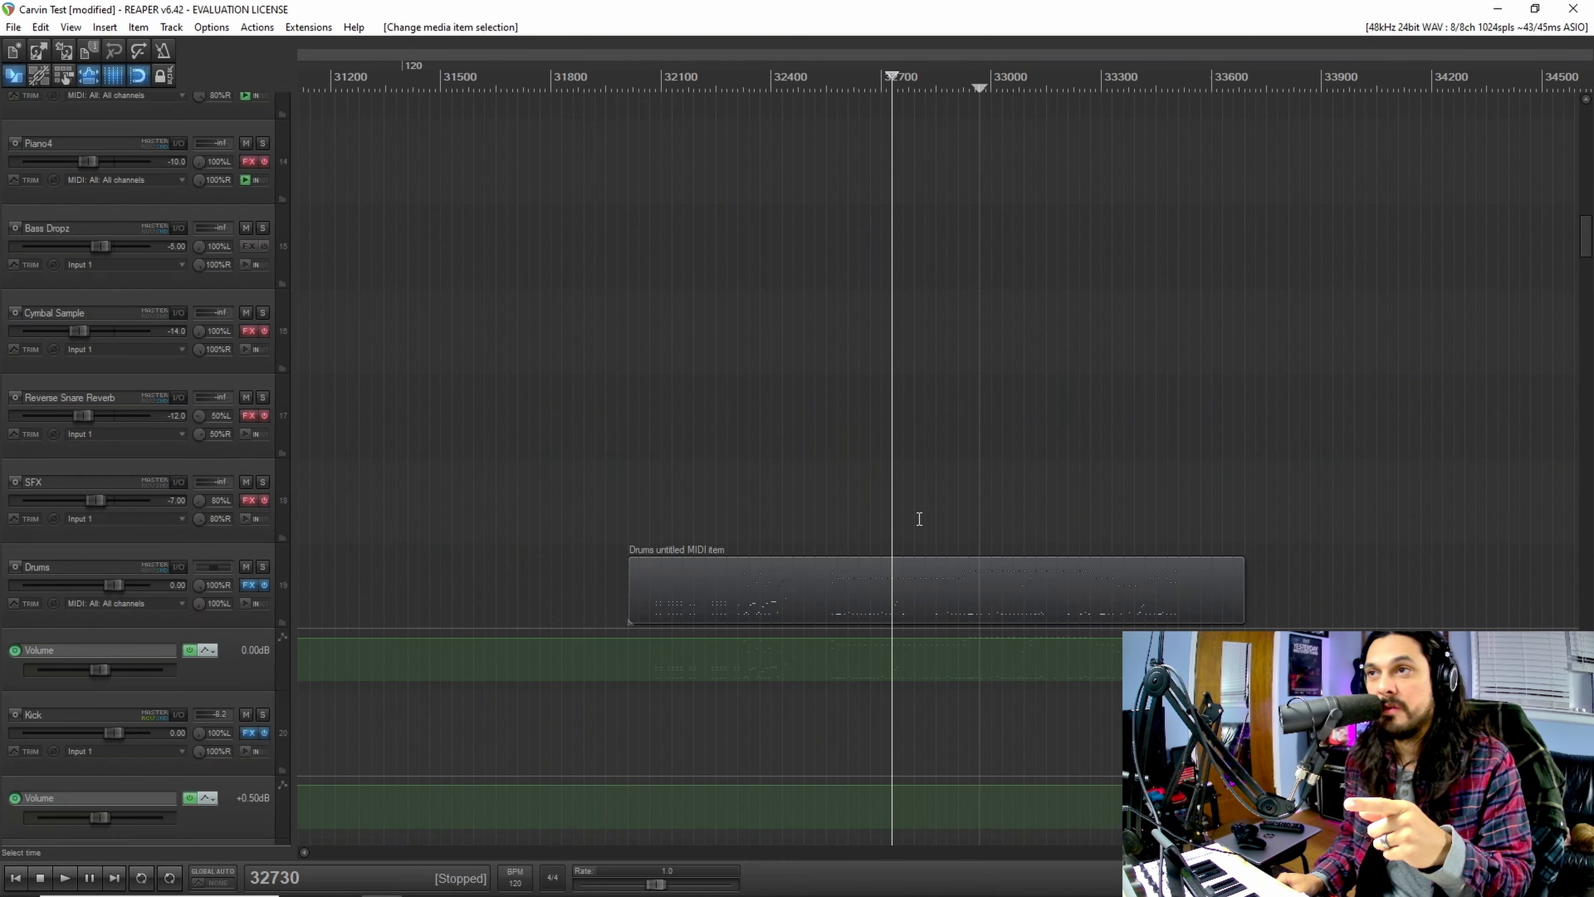
left_click(947, 577)
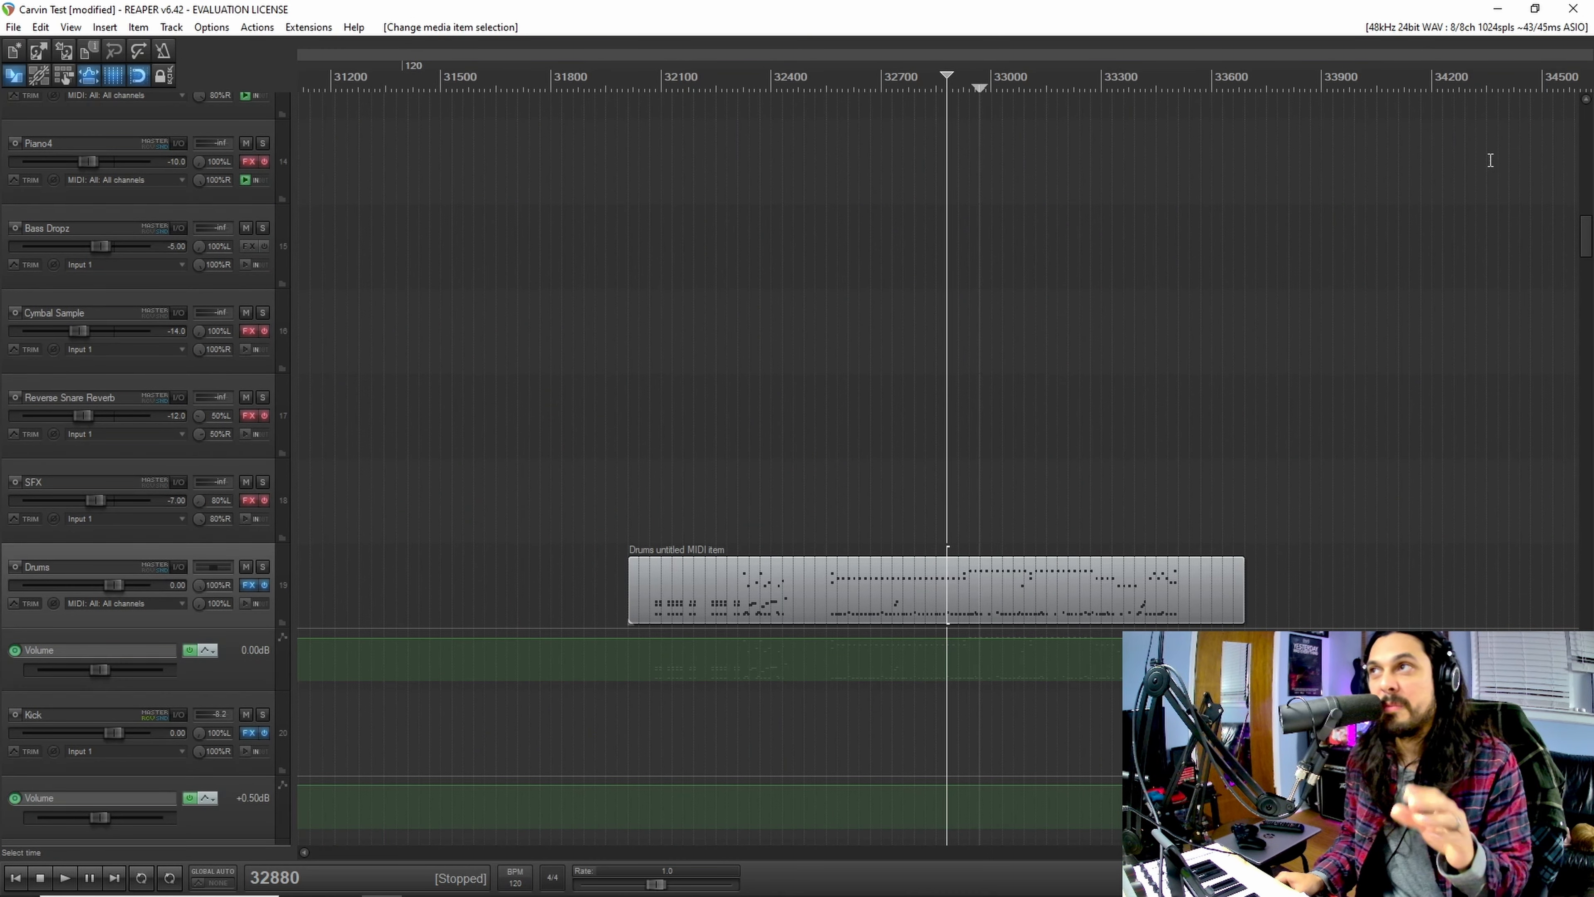
Step: Return to the stem and guitar tracks and play the full mix from 32040 through the section
left_click_drag(1585, 234, 1585, 153)
left_click(639, 364)
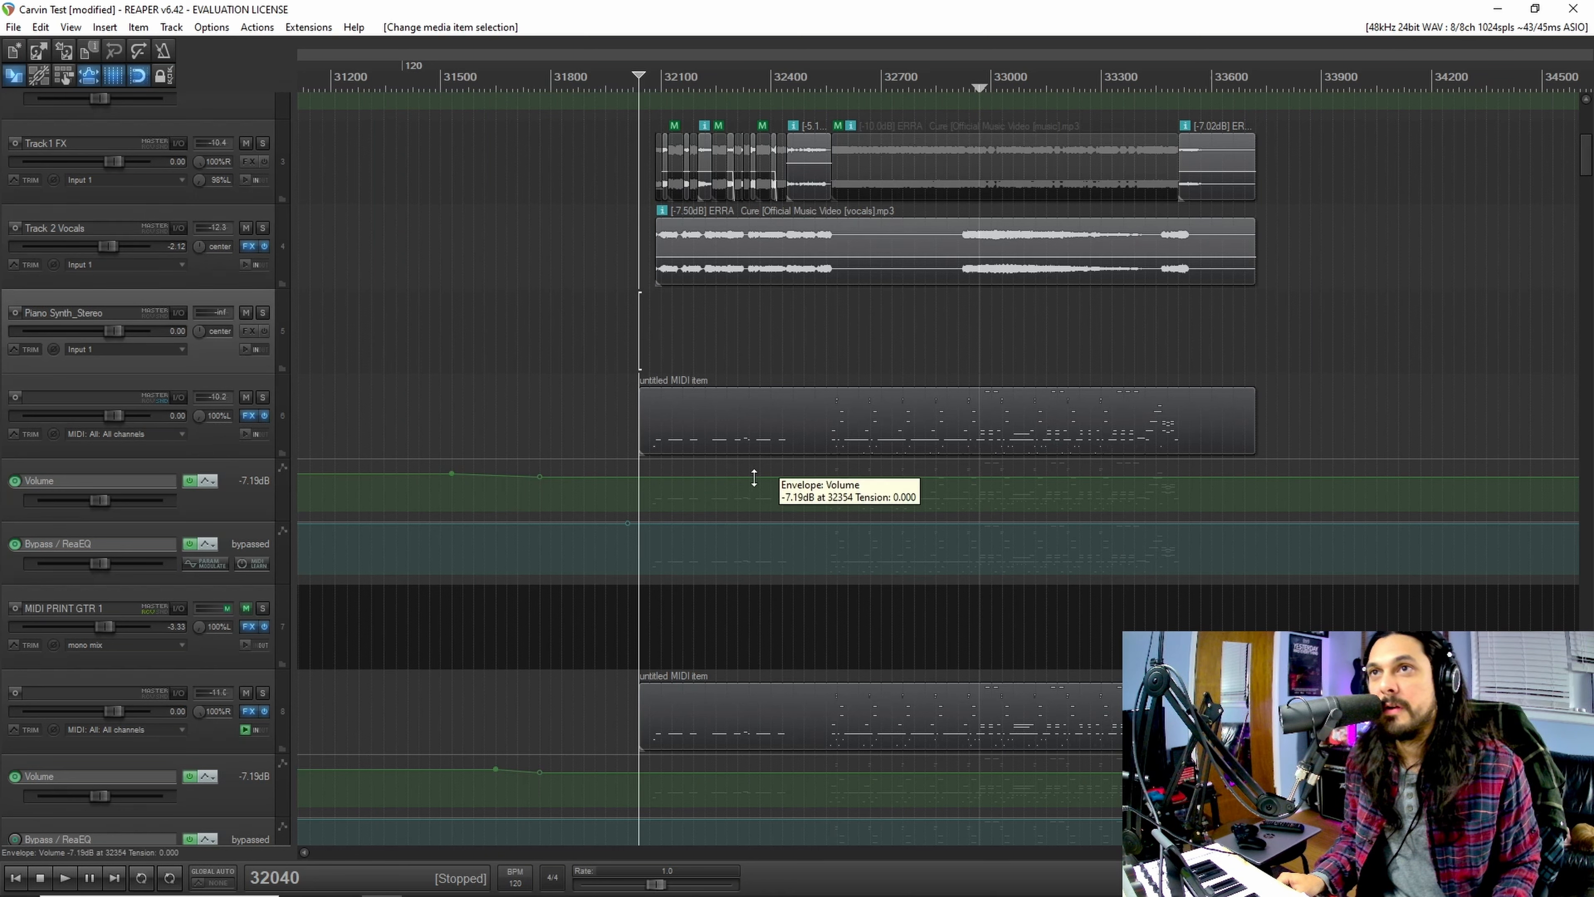
key("space")
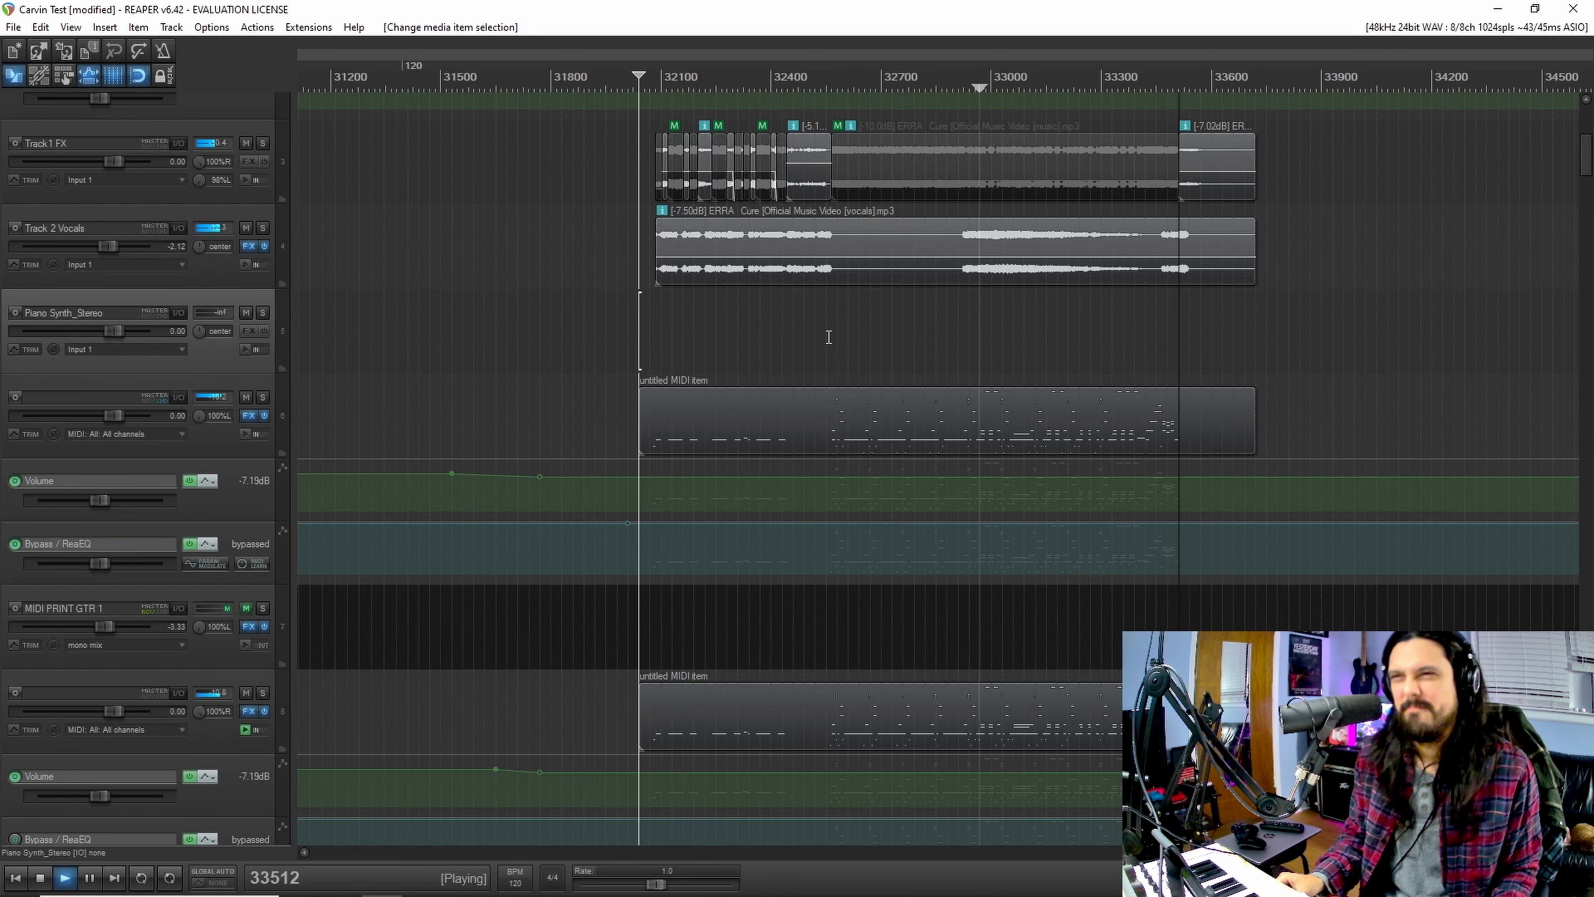
key("space")
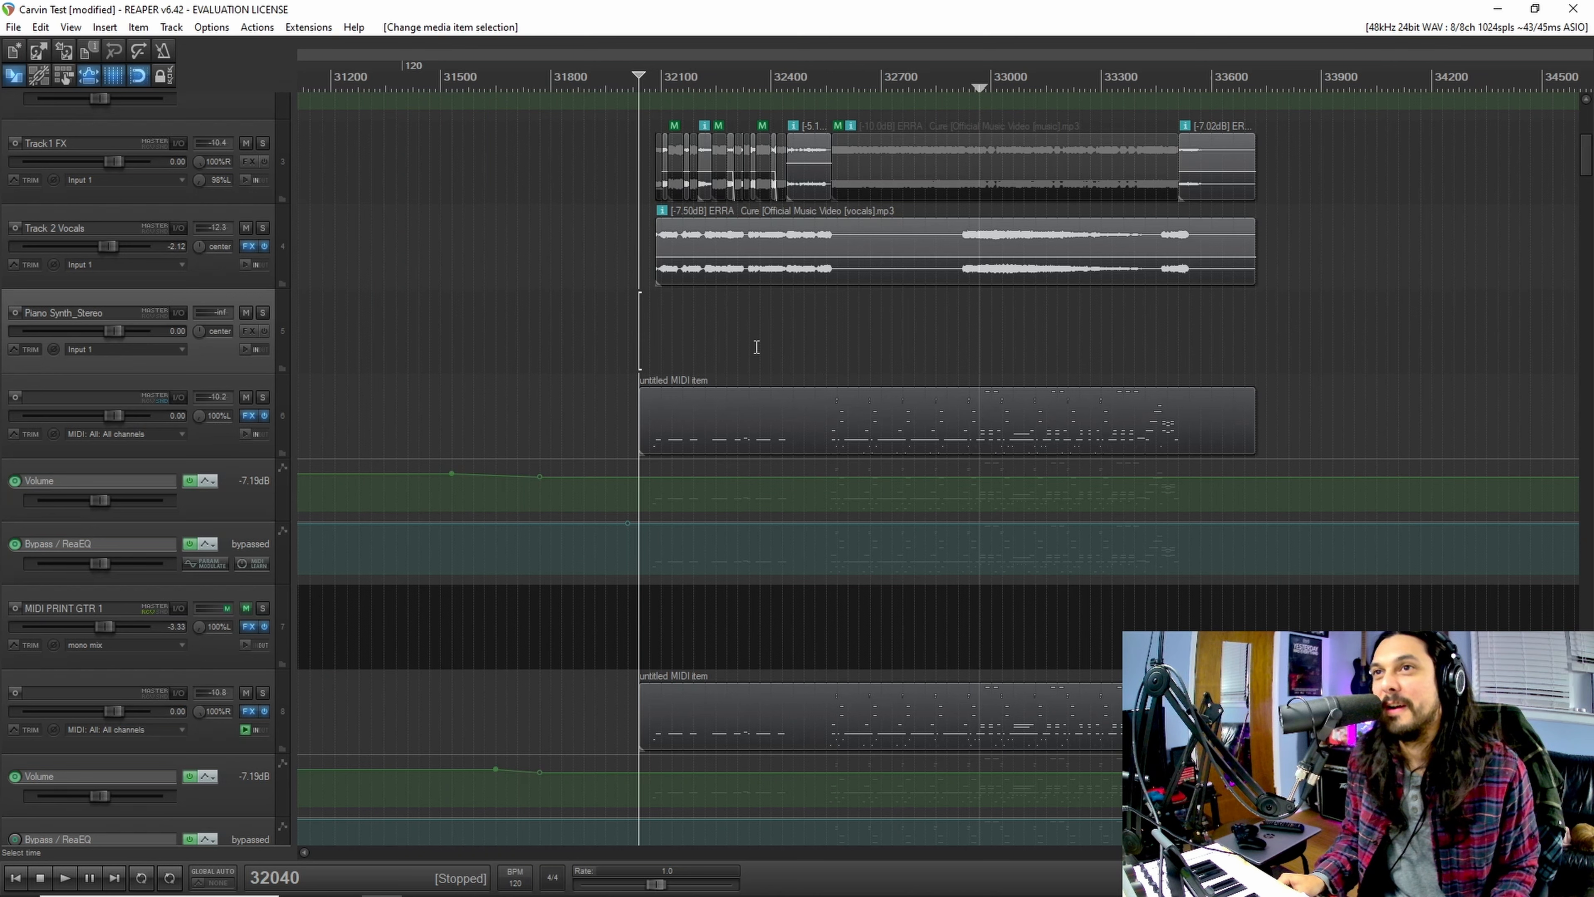
Step: Select and solo the two unnamed guitar MIDI tracks, Track 6 and Track 8, and play them from 32550
left_click(827, 347)
left_click(202, 391)
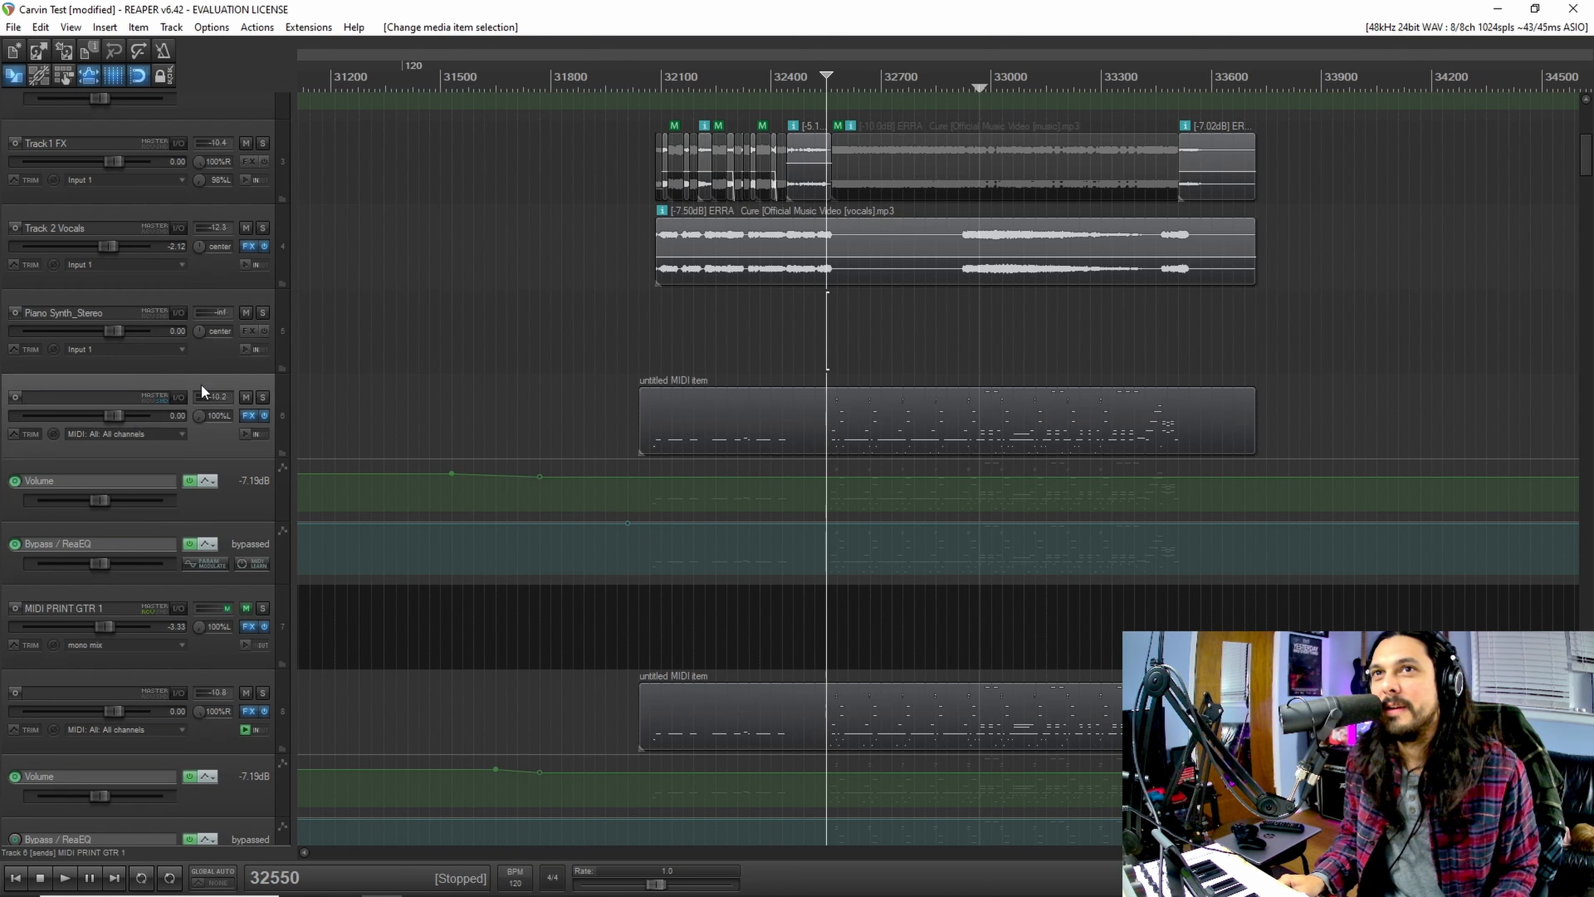
left_click(238, 681)
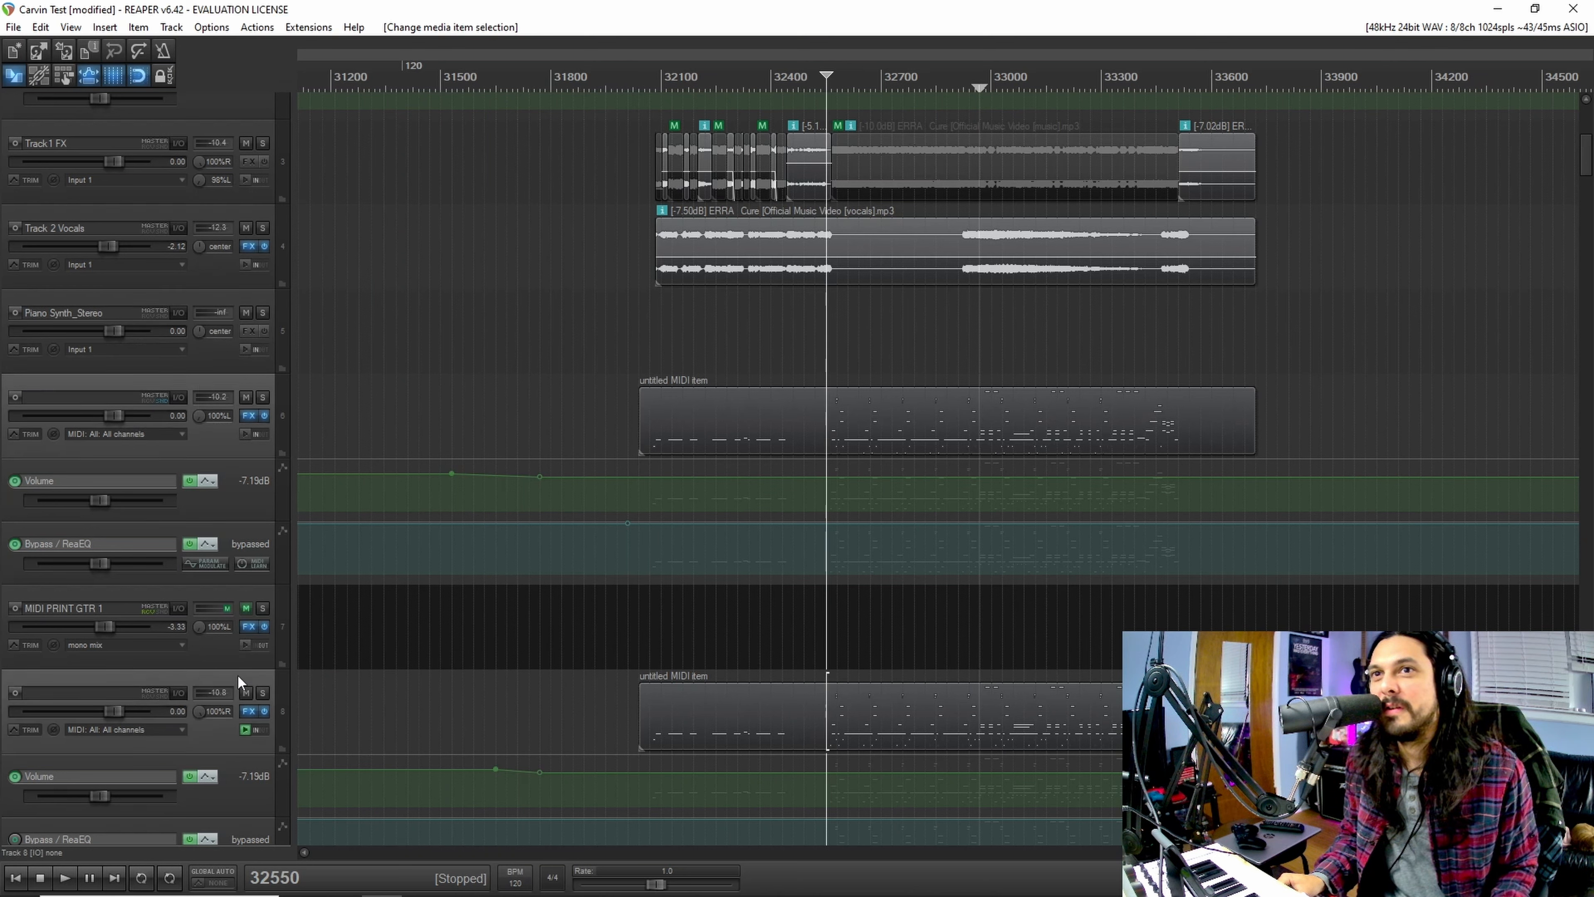
left_click(262, 397)
key("space")
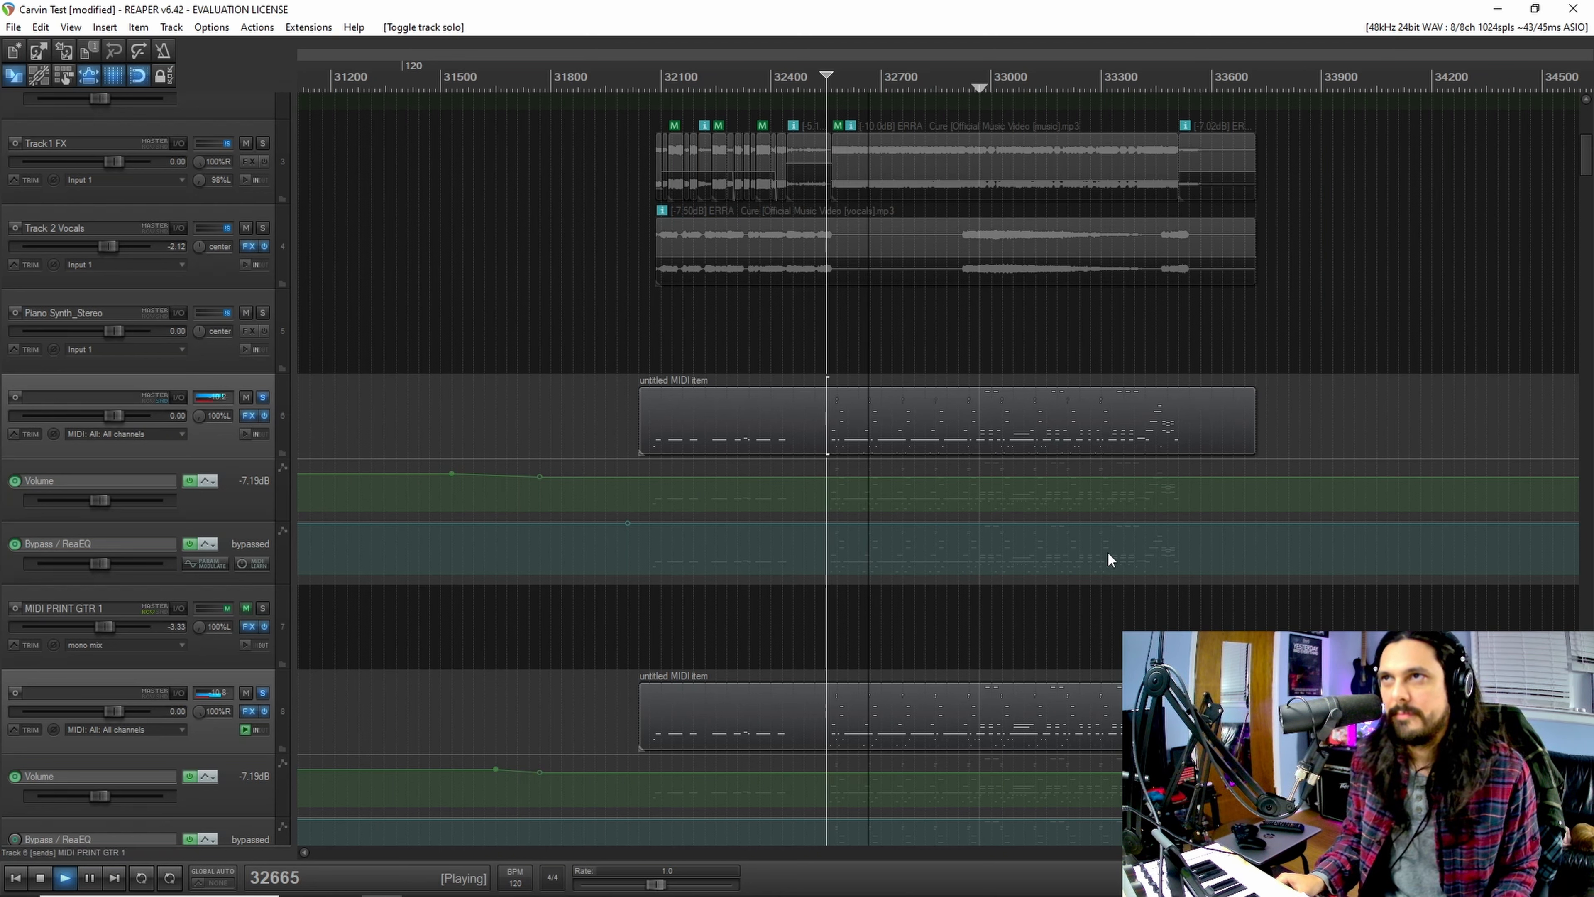
Step: Open the FX chains of Track 6 and Track 8 during playback, then stop playback
left_click(249, 415)
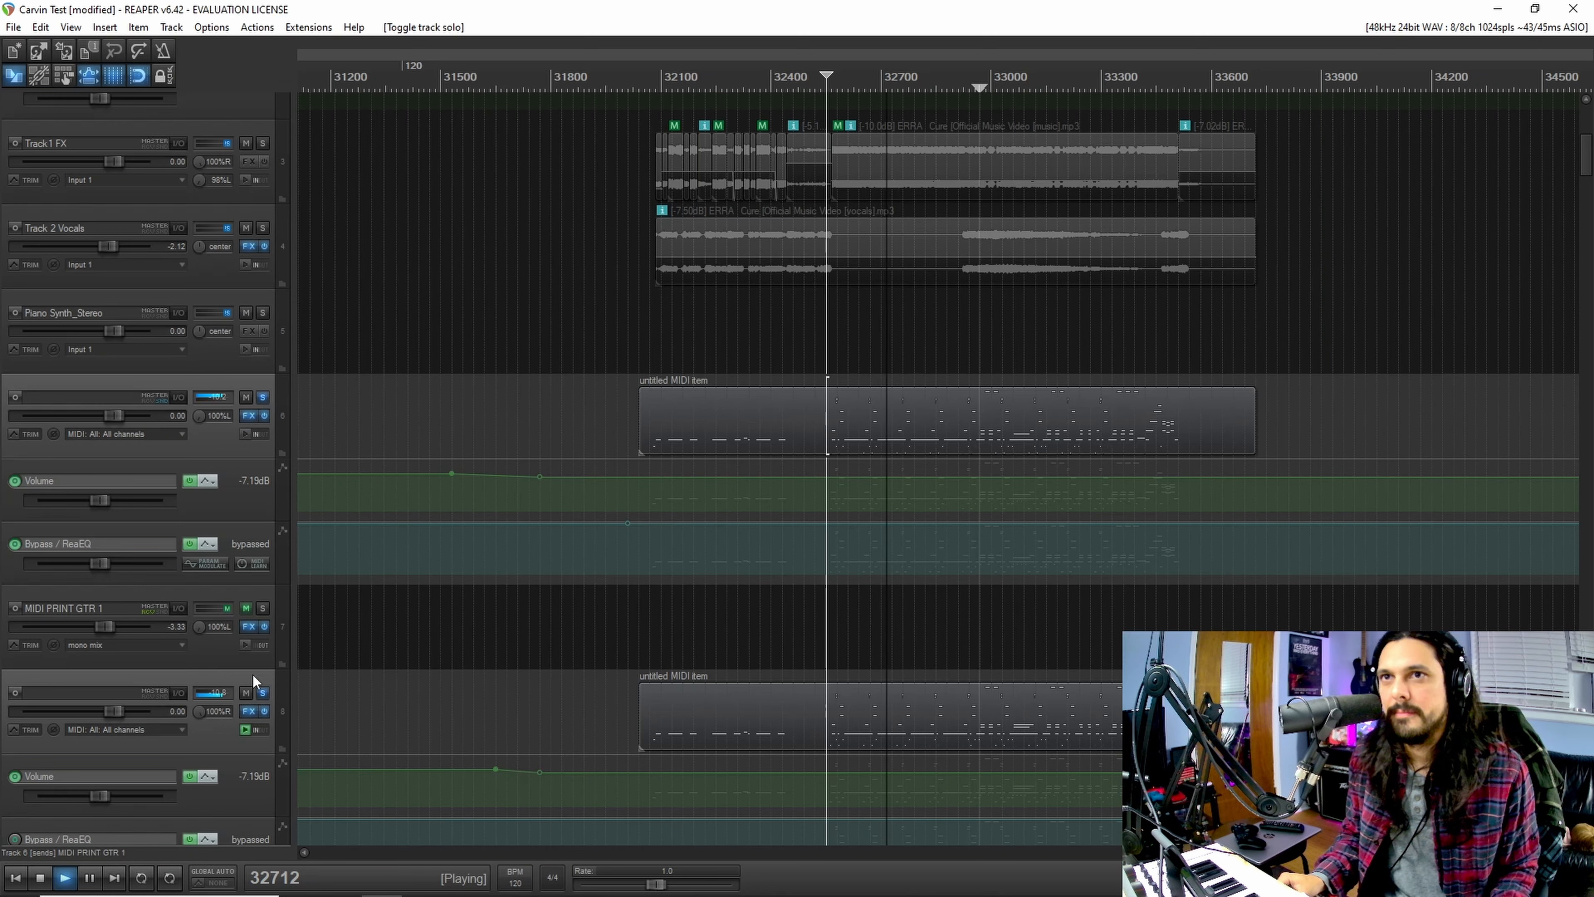
left_click(248, 710)
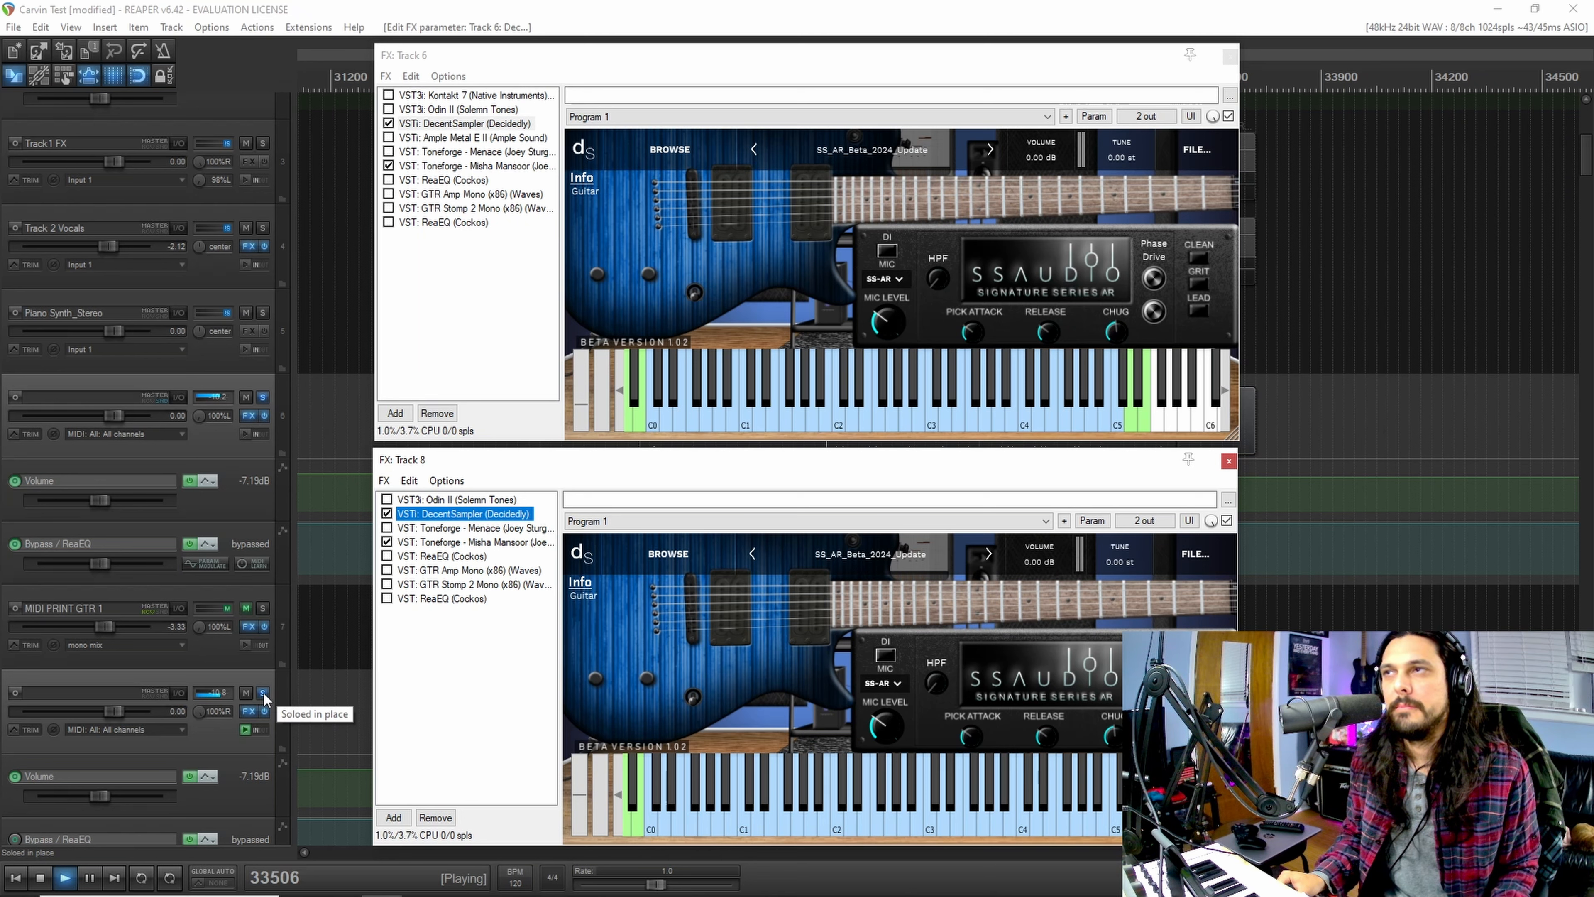
key("space")
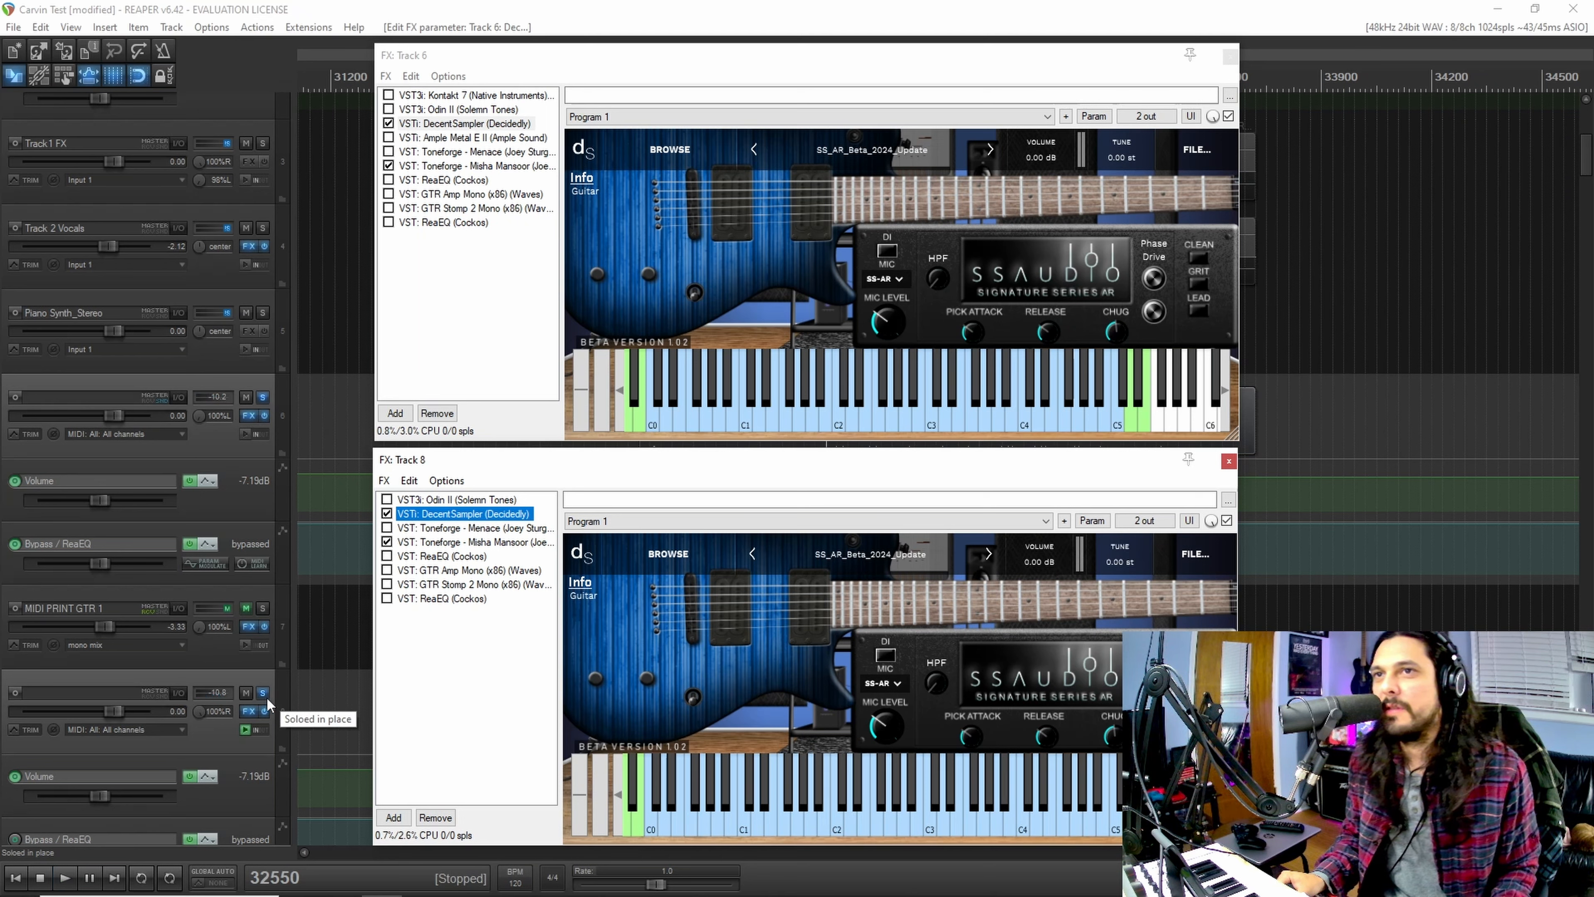
Step: Open Toneforge - Misha Mansoor in Track 8's FX chain and review its pedal, amp, cabinet, EQ and compressor stages
left_click(430, 544)
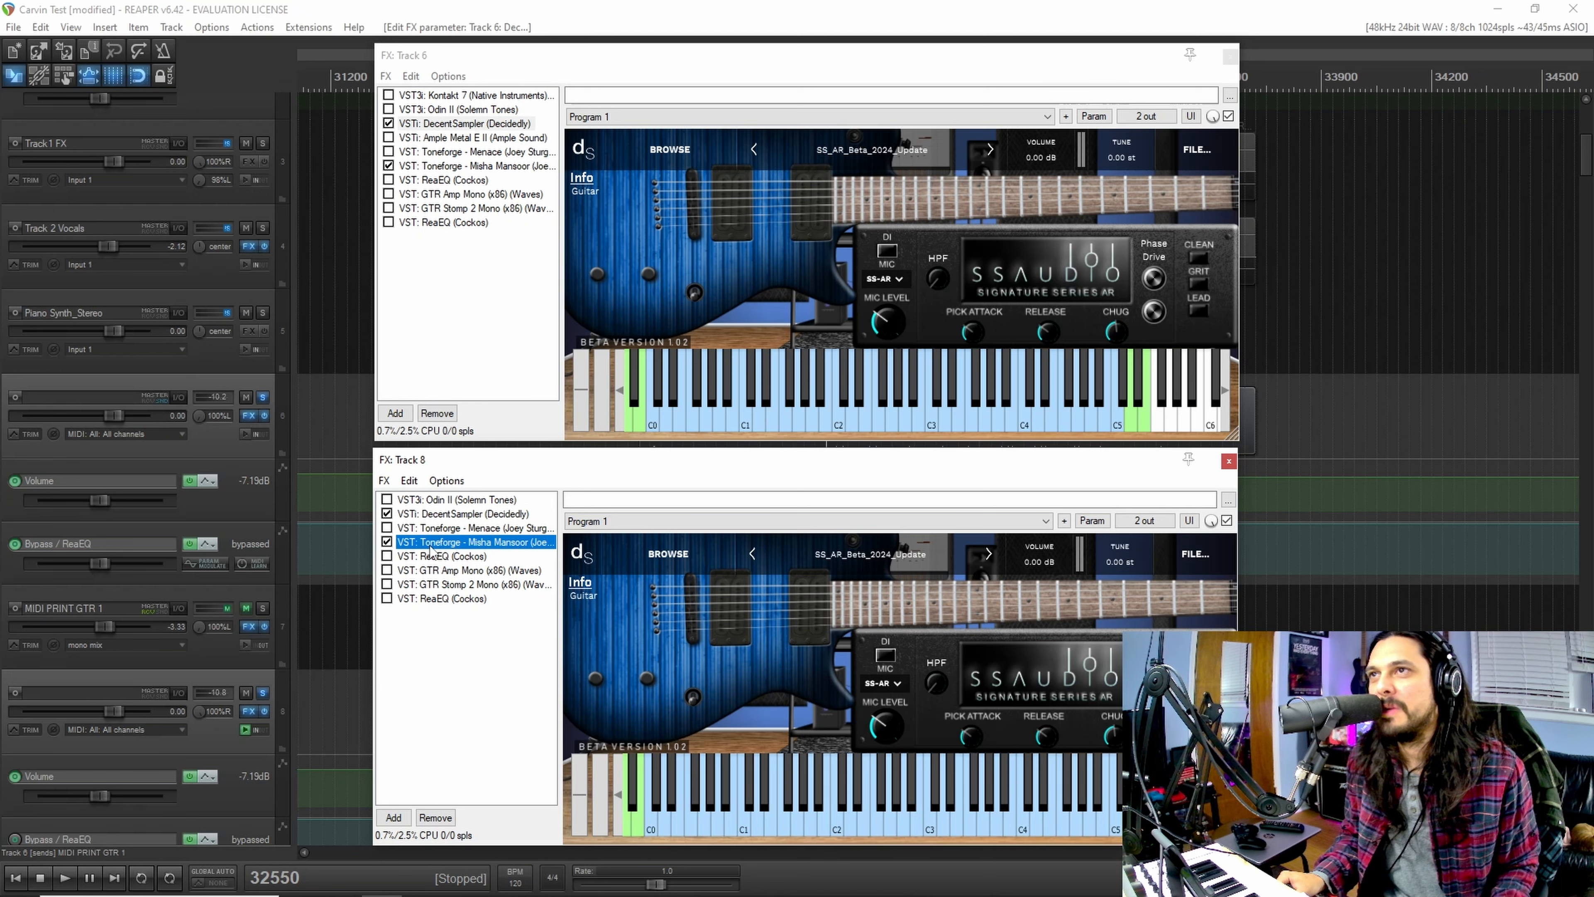
left_click(839, 802)
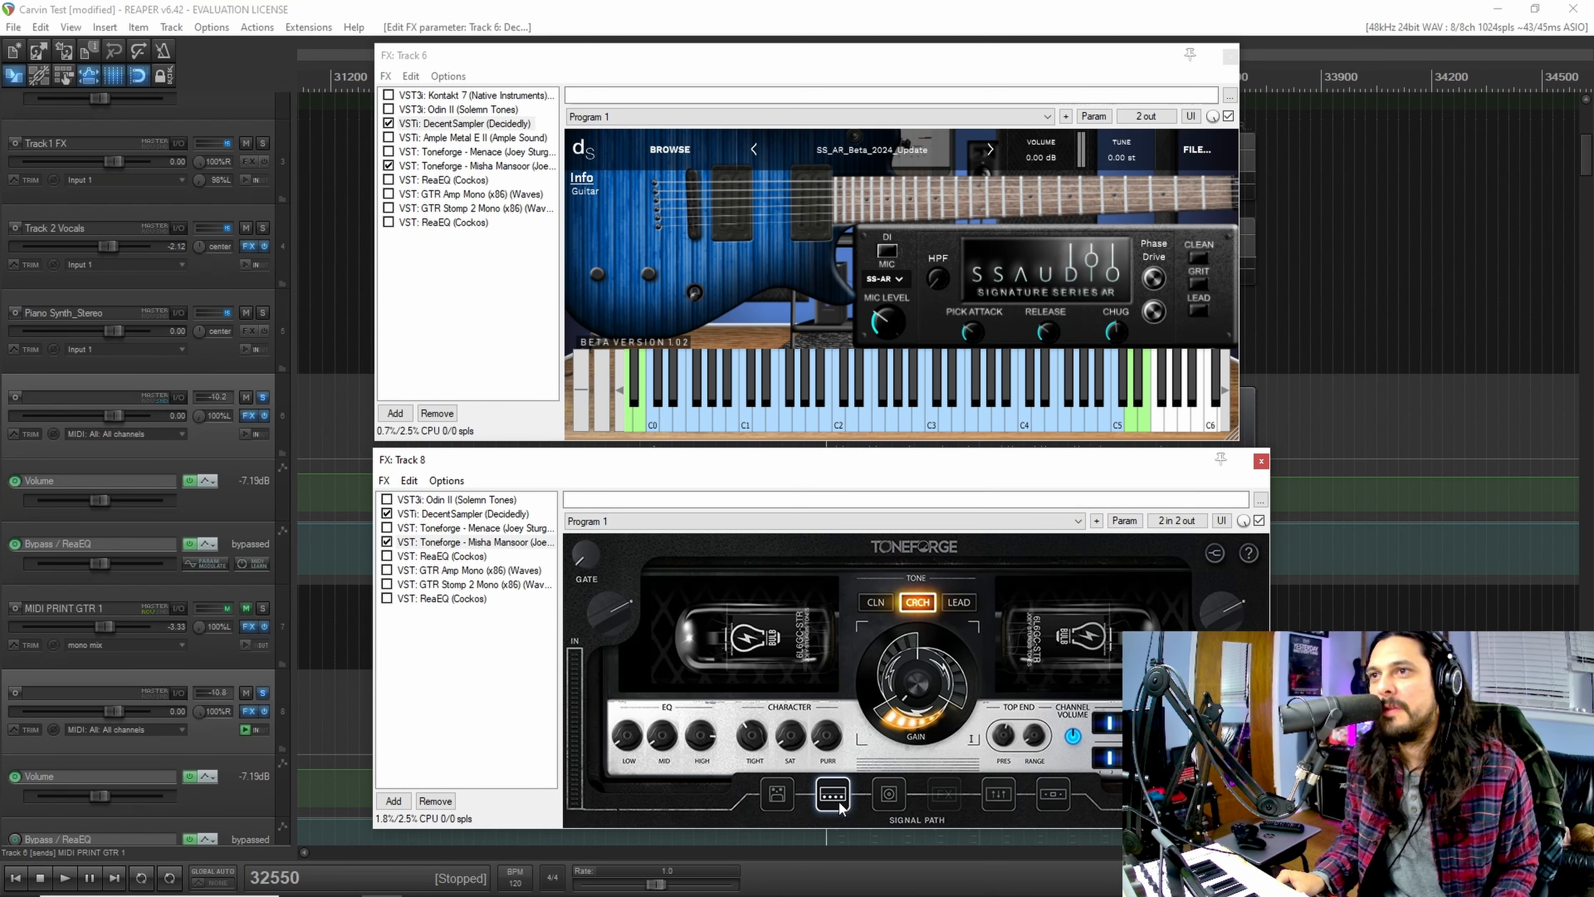
left_click(779, 795)
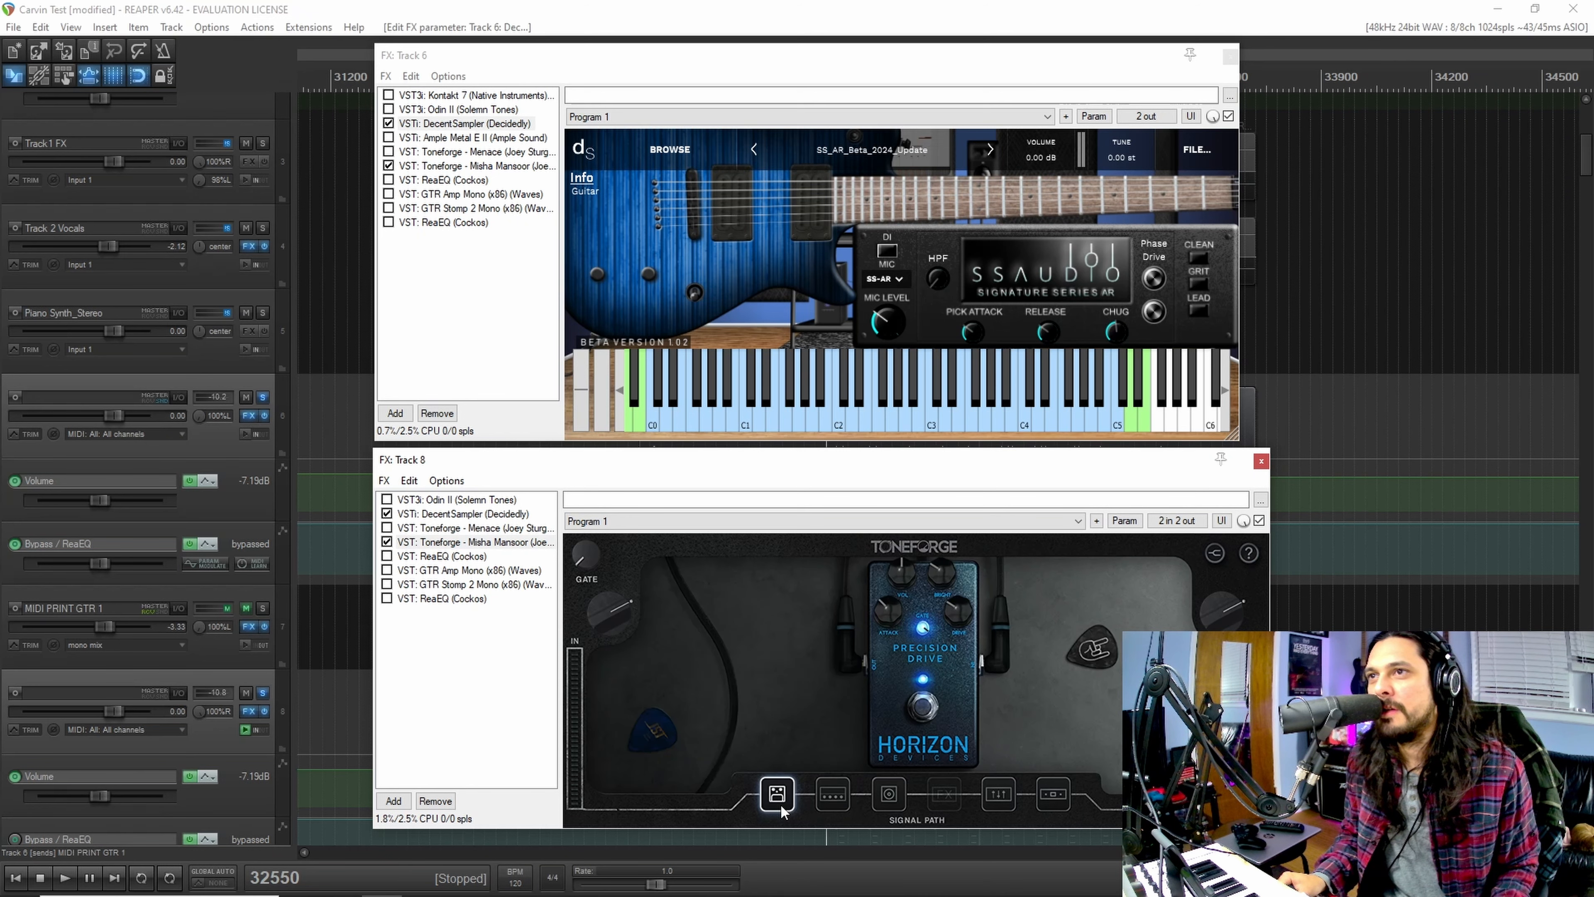
left_click(835, 797)
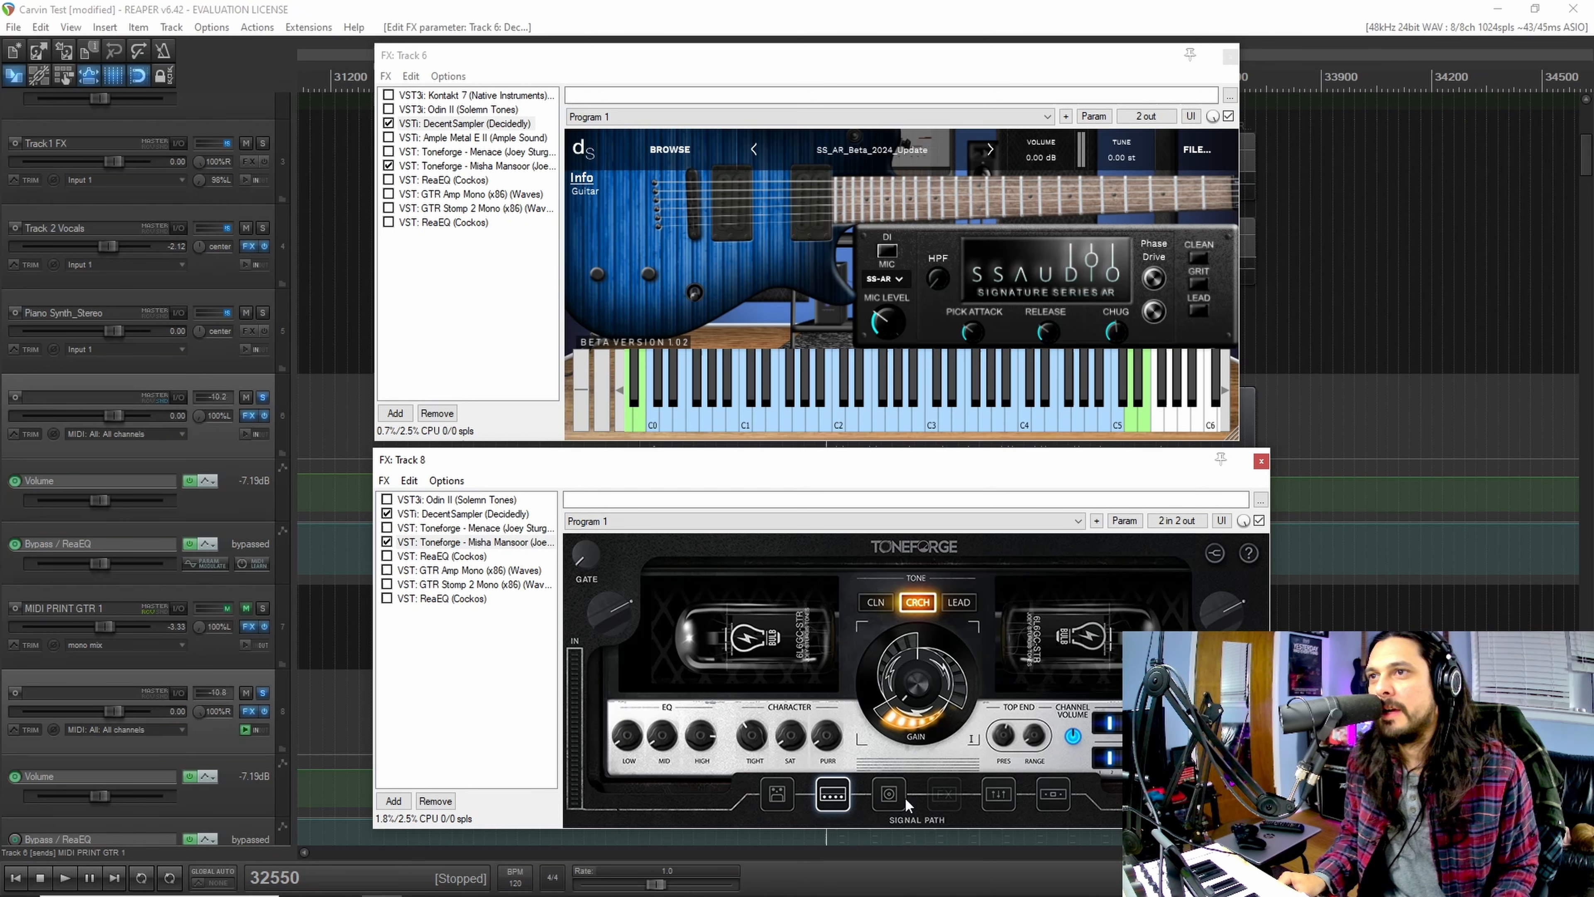
left_click(888, 794)
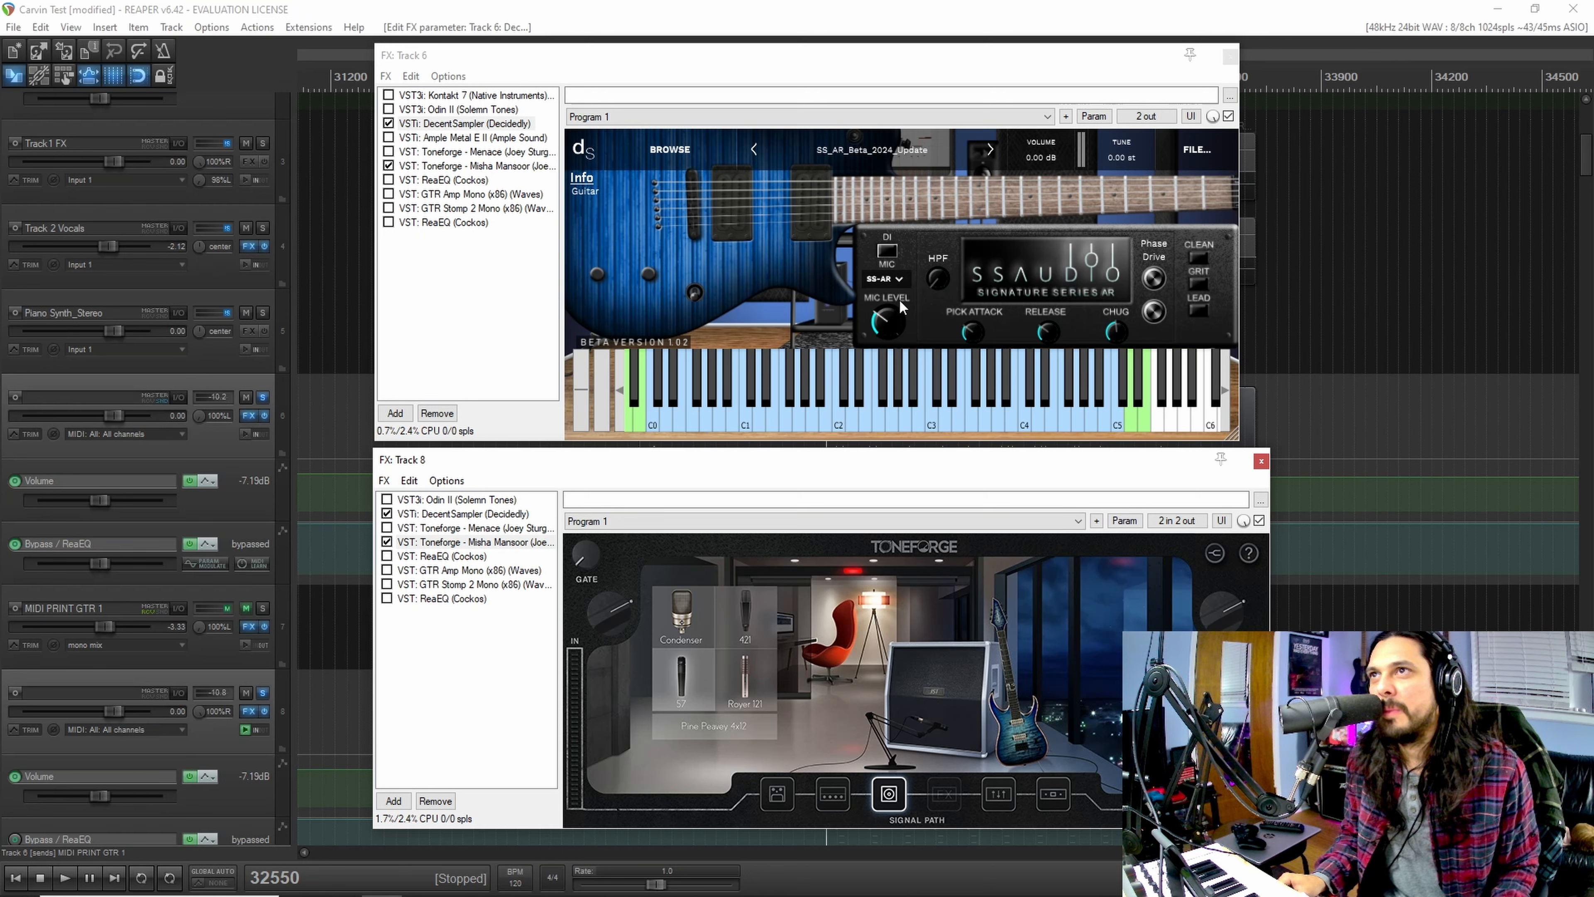
left_click(1011, 794)
left_click(1056, 796)
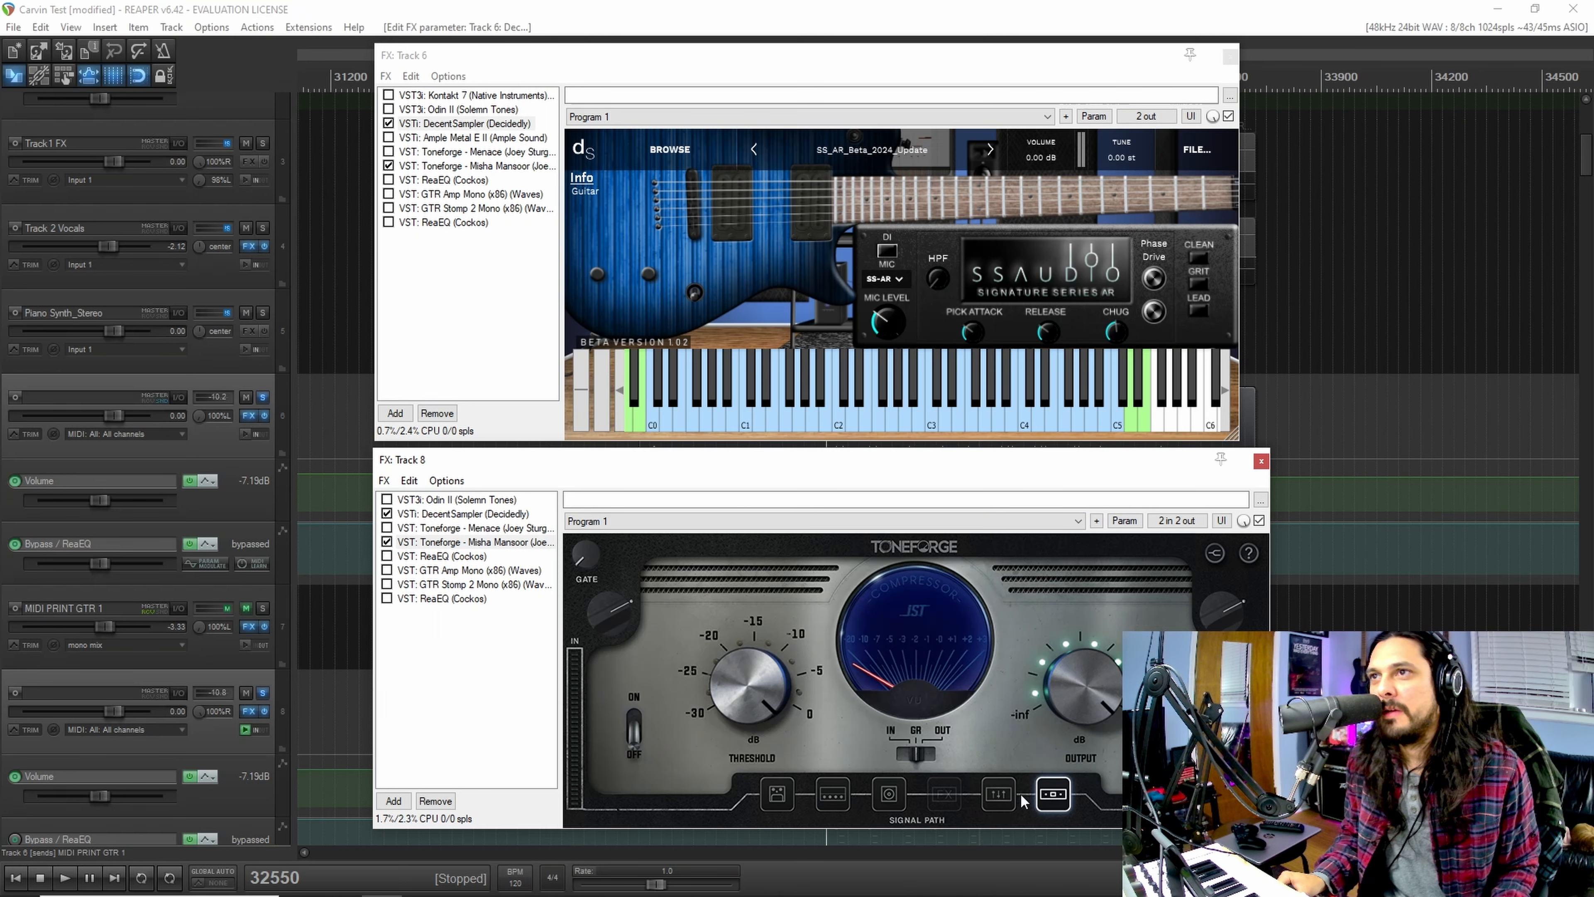
Step: Revisit the Precision Drive pedal and amp stages, then show DecentSampler again in Track 8's FX chain
left_click(777, 796)
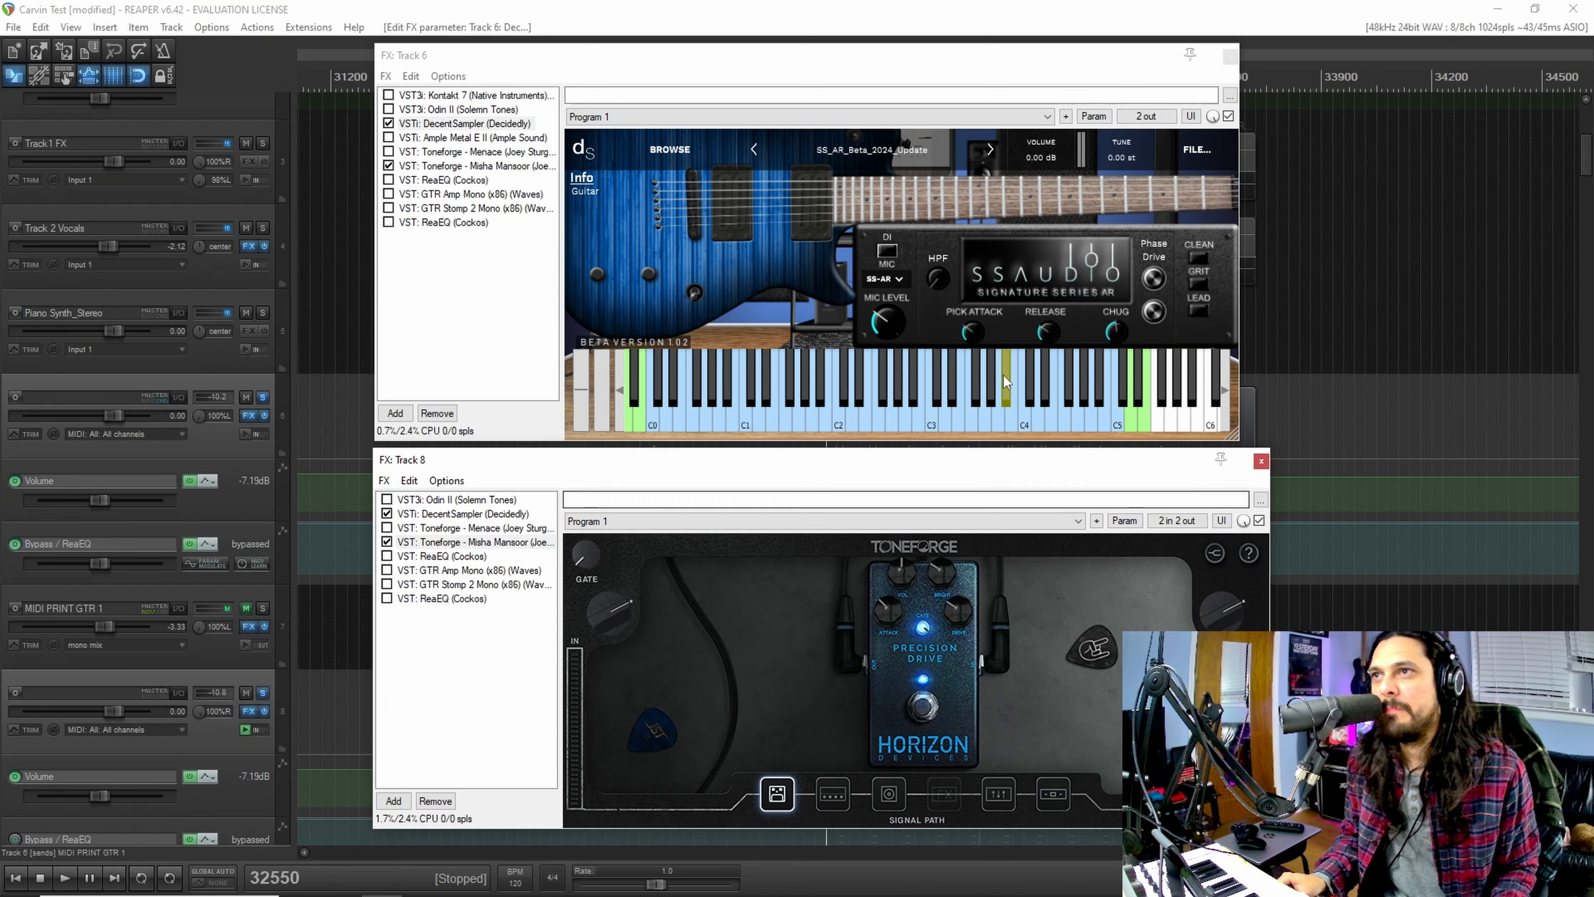
left_click(831, 794)
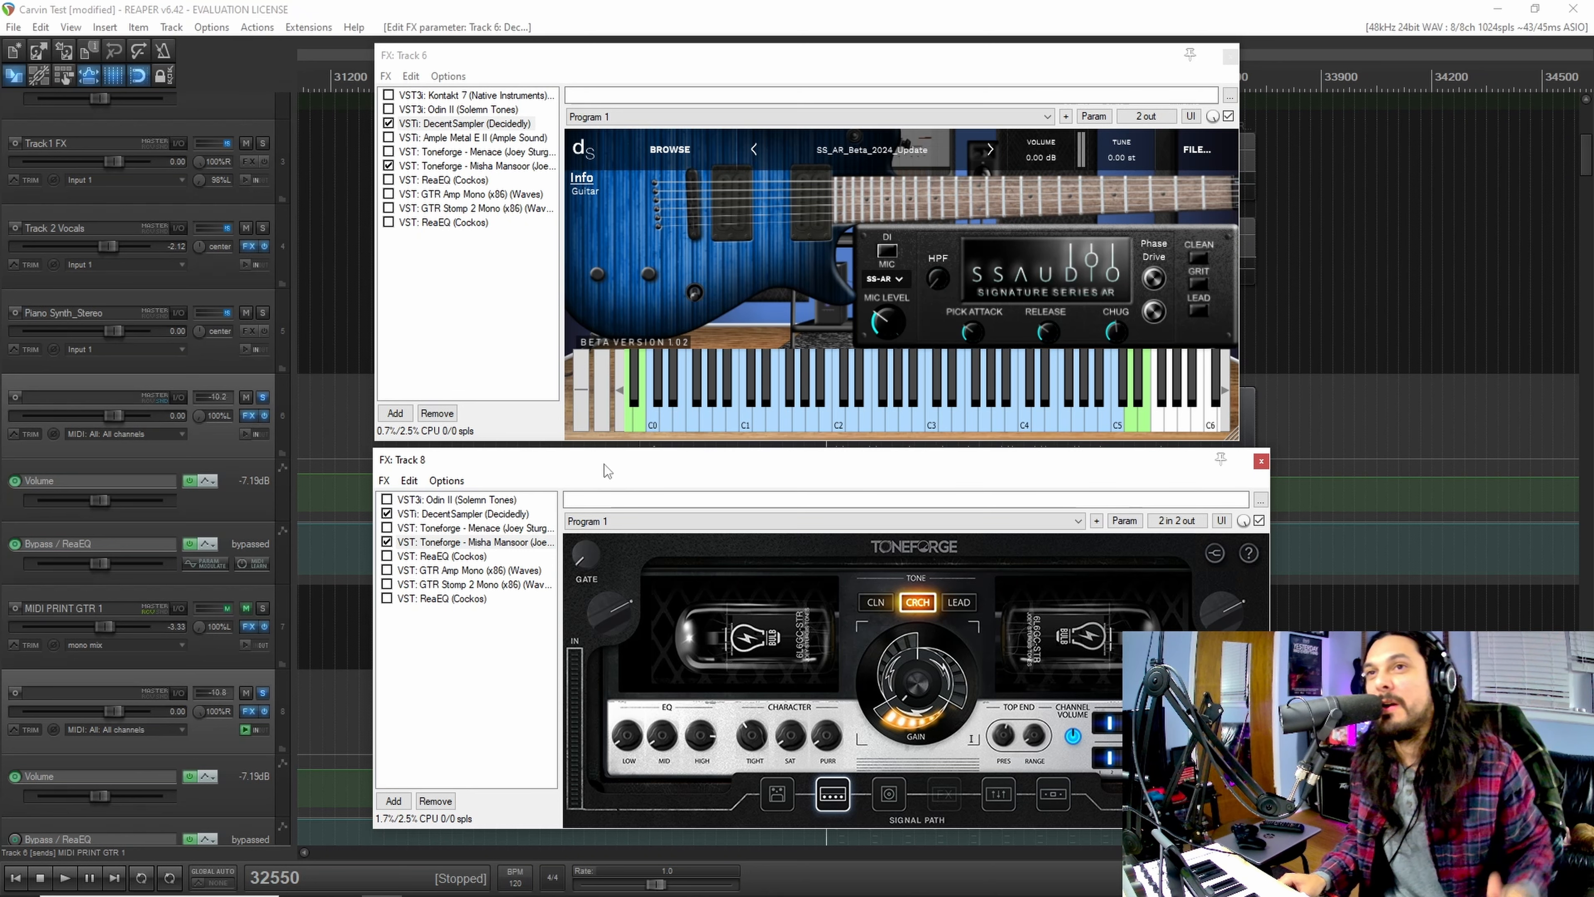
left_click(452, 513)
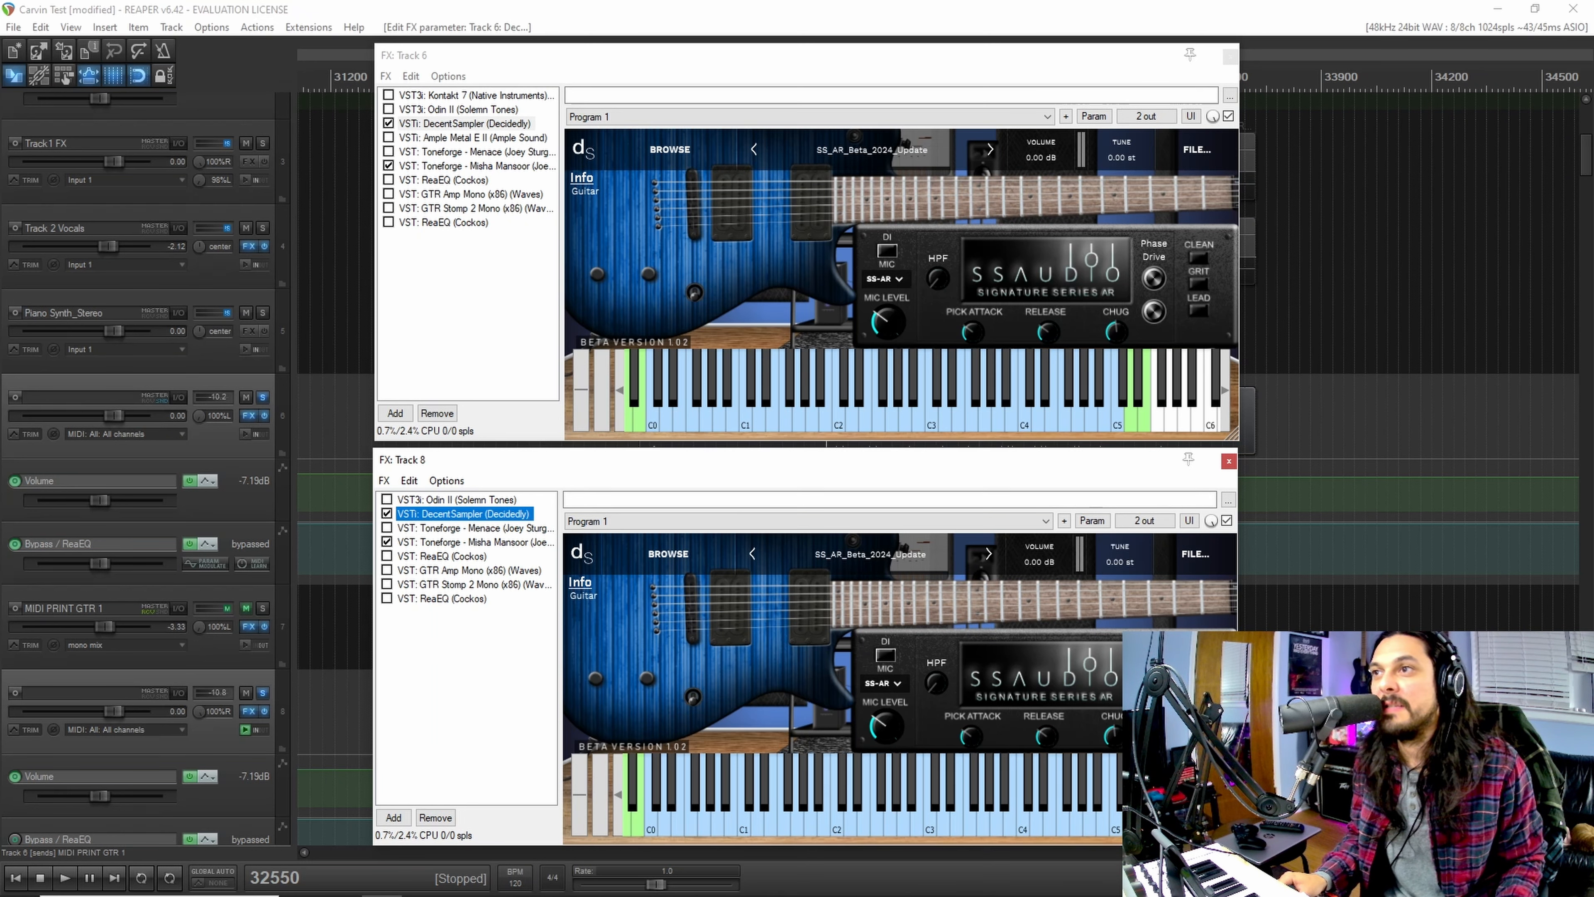
Step: Close the Track 6 and Track 8 FX chains and play the ERRA - Cure music video in Chrome from around 3:34
left_click(1230, 55)
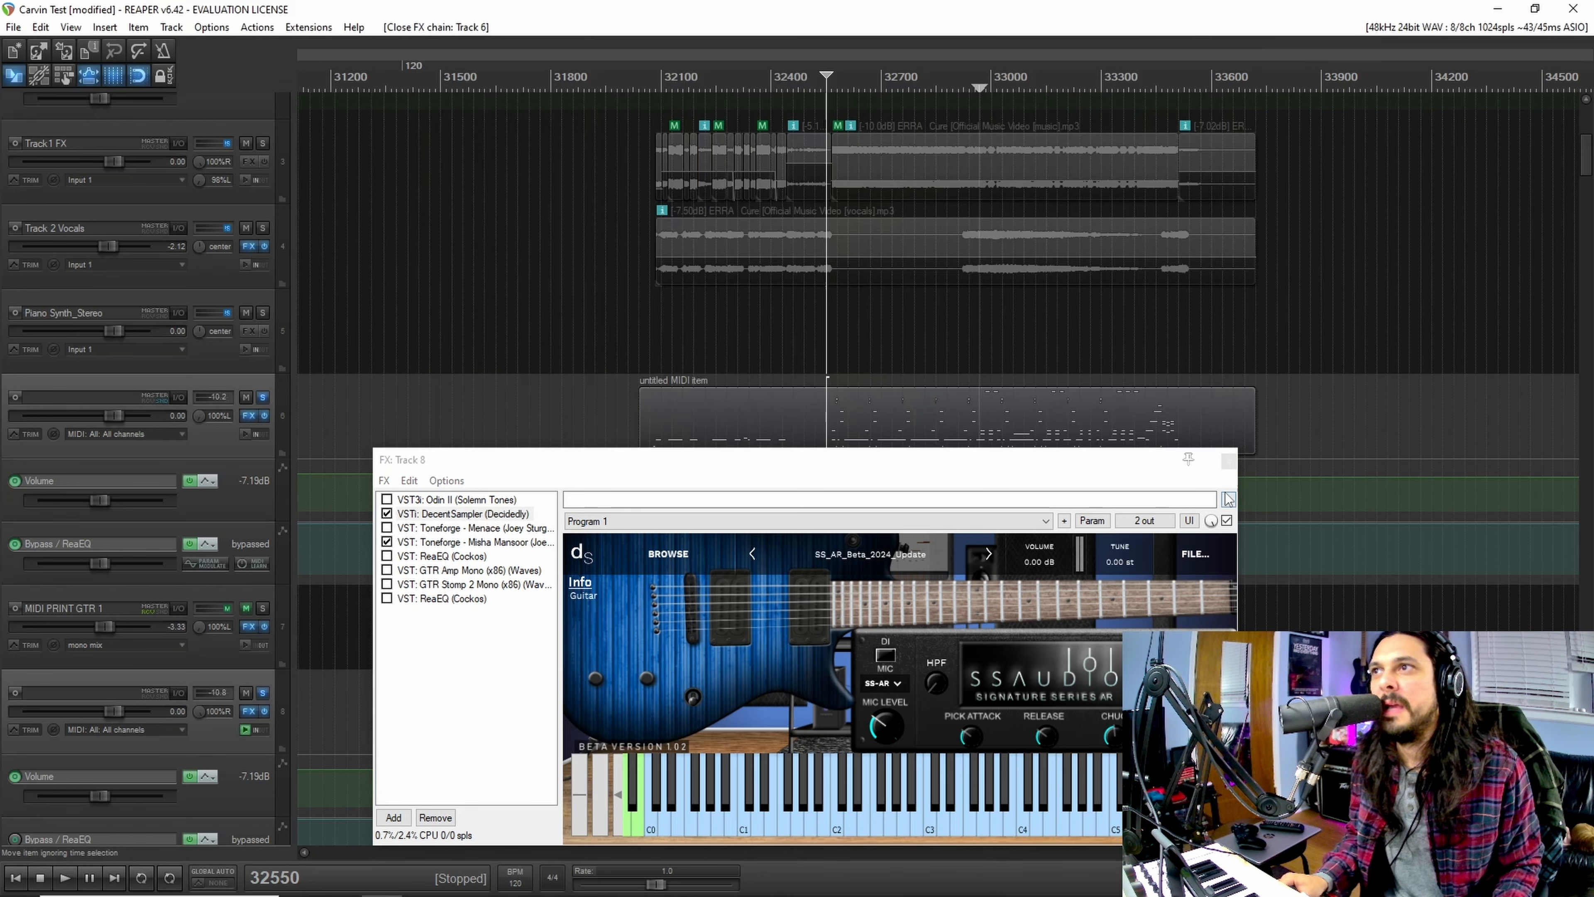
left_click(1229, 463)
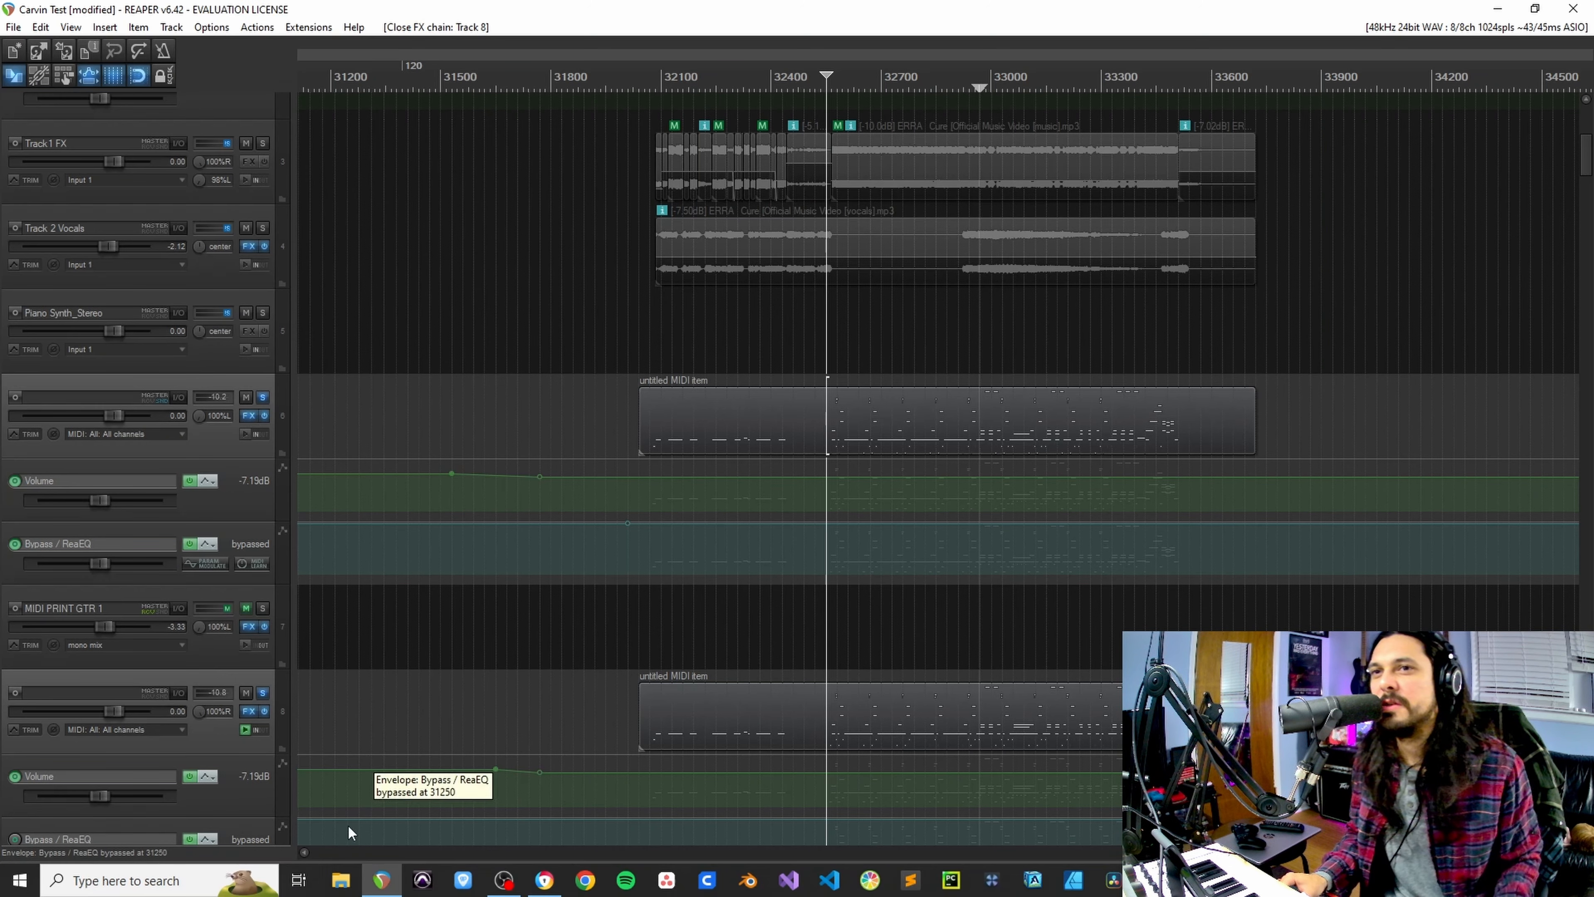
left_click(543, 882)
left_click_drag(1070, 727, 1070, 728)
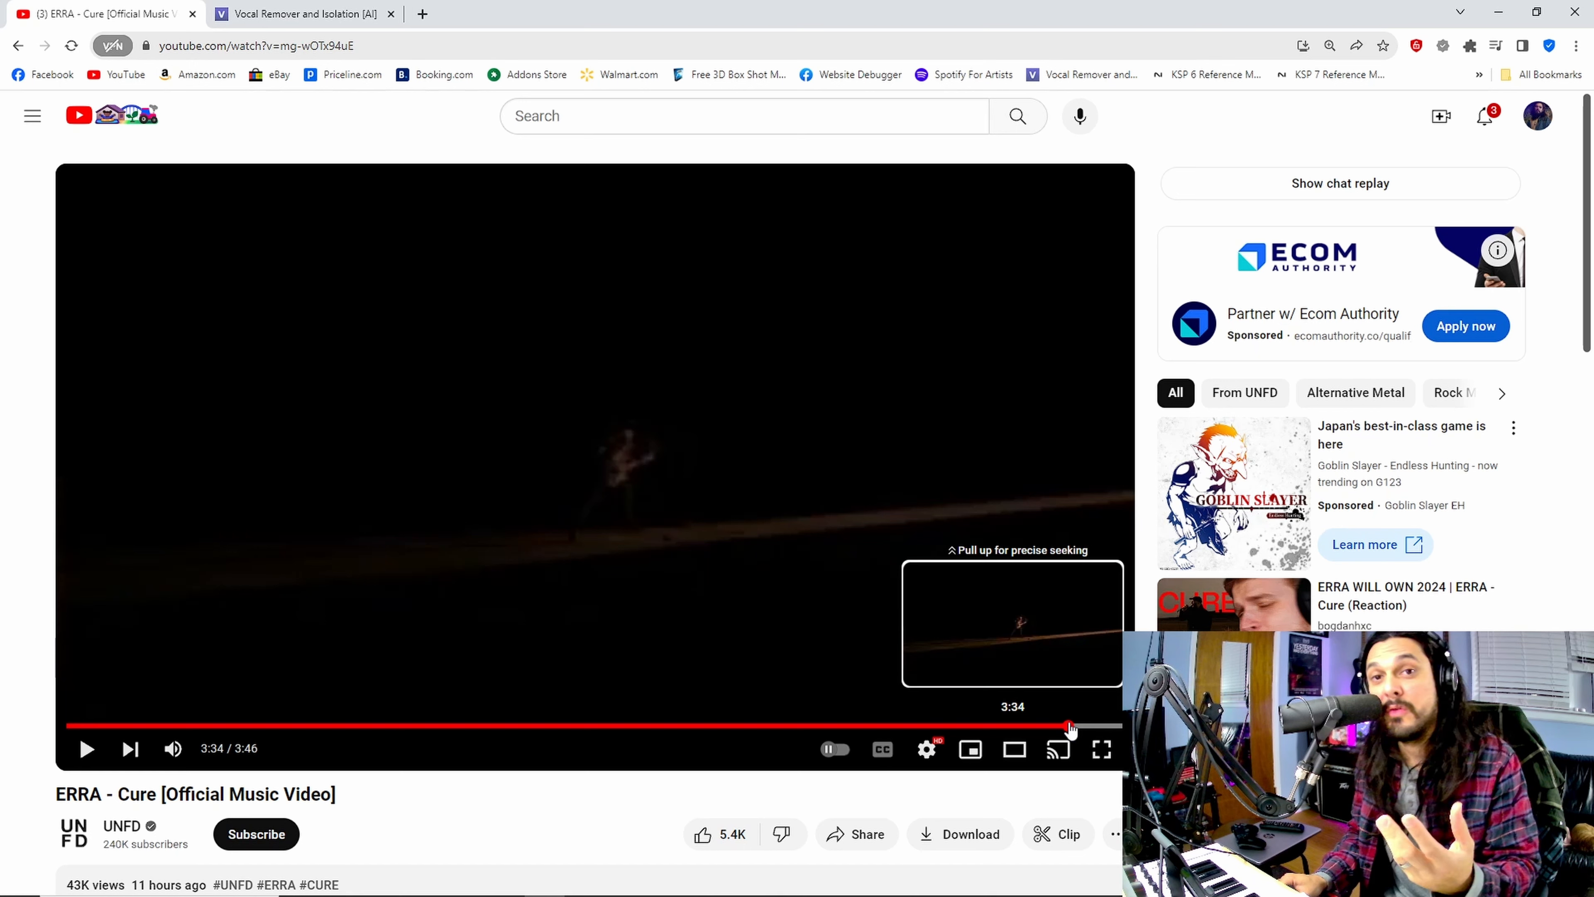
left_click_drag(1067, 725, 1062, 726)
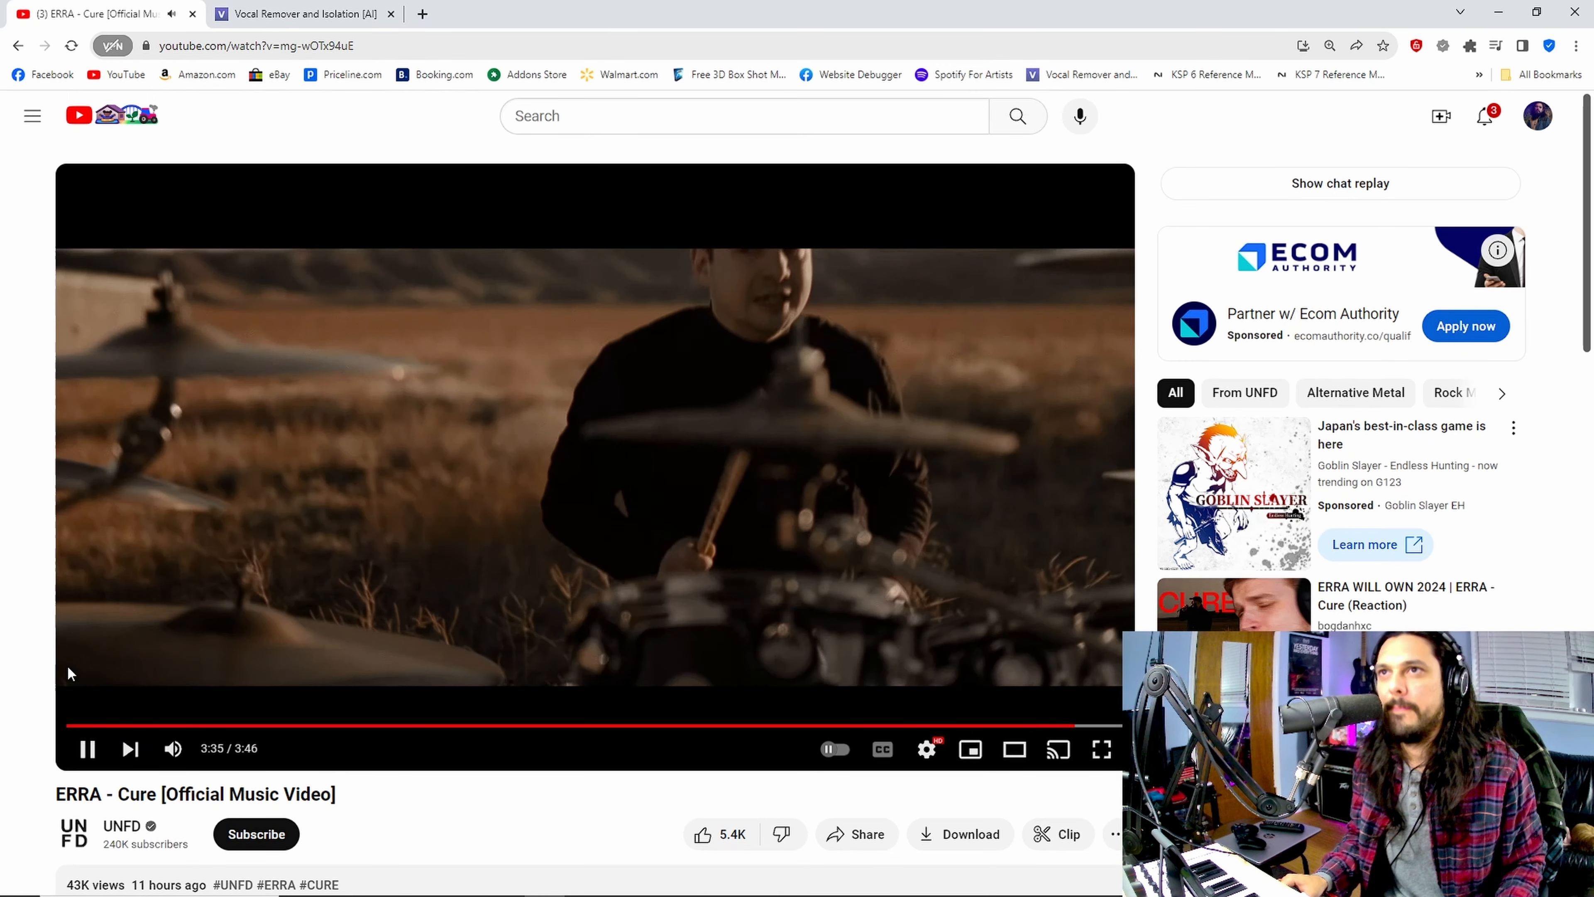
Step: Replay the ERRA - Cure video passage from around 3:33, then pause it and return to REAPER
left_click(772, 656)
left_click_drag(1077, 725, 1066, 726)
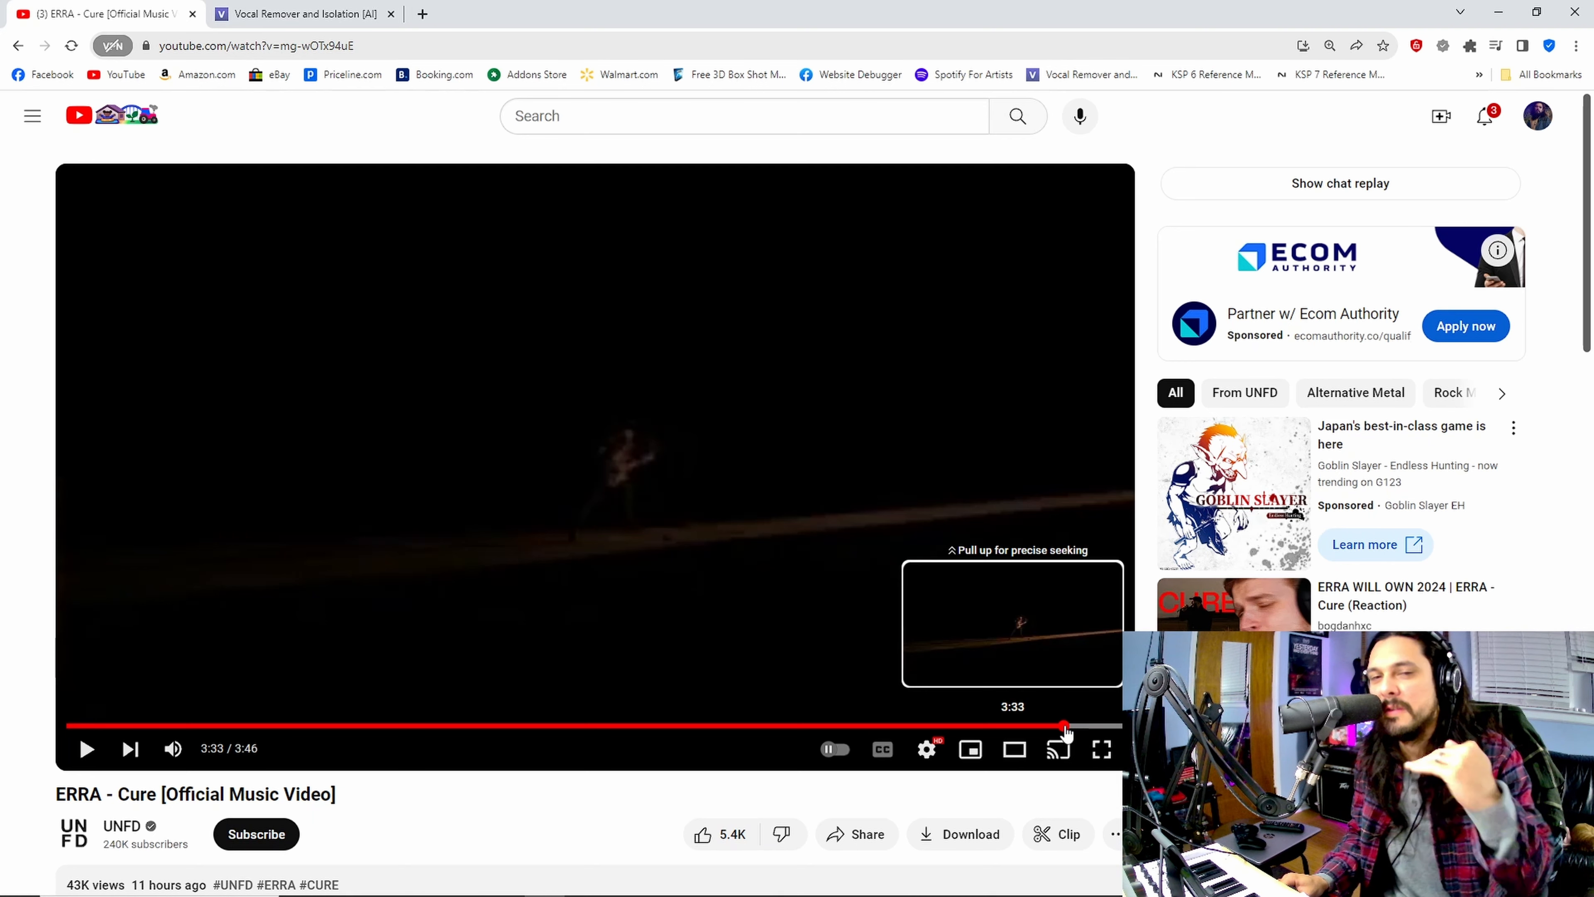
left_click_drag(1067, 725, 1063, 726)
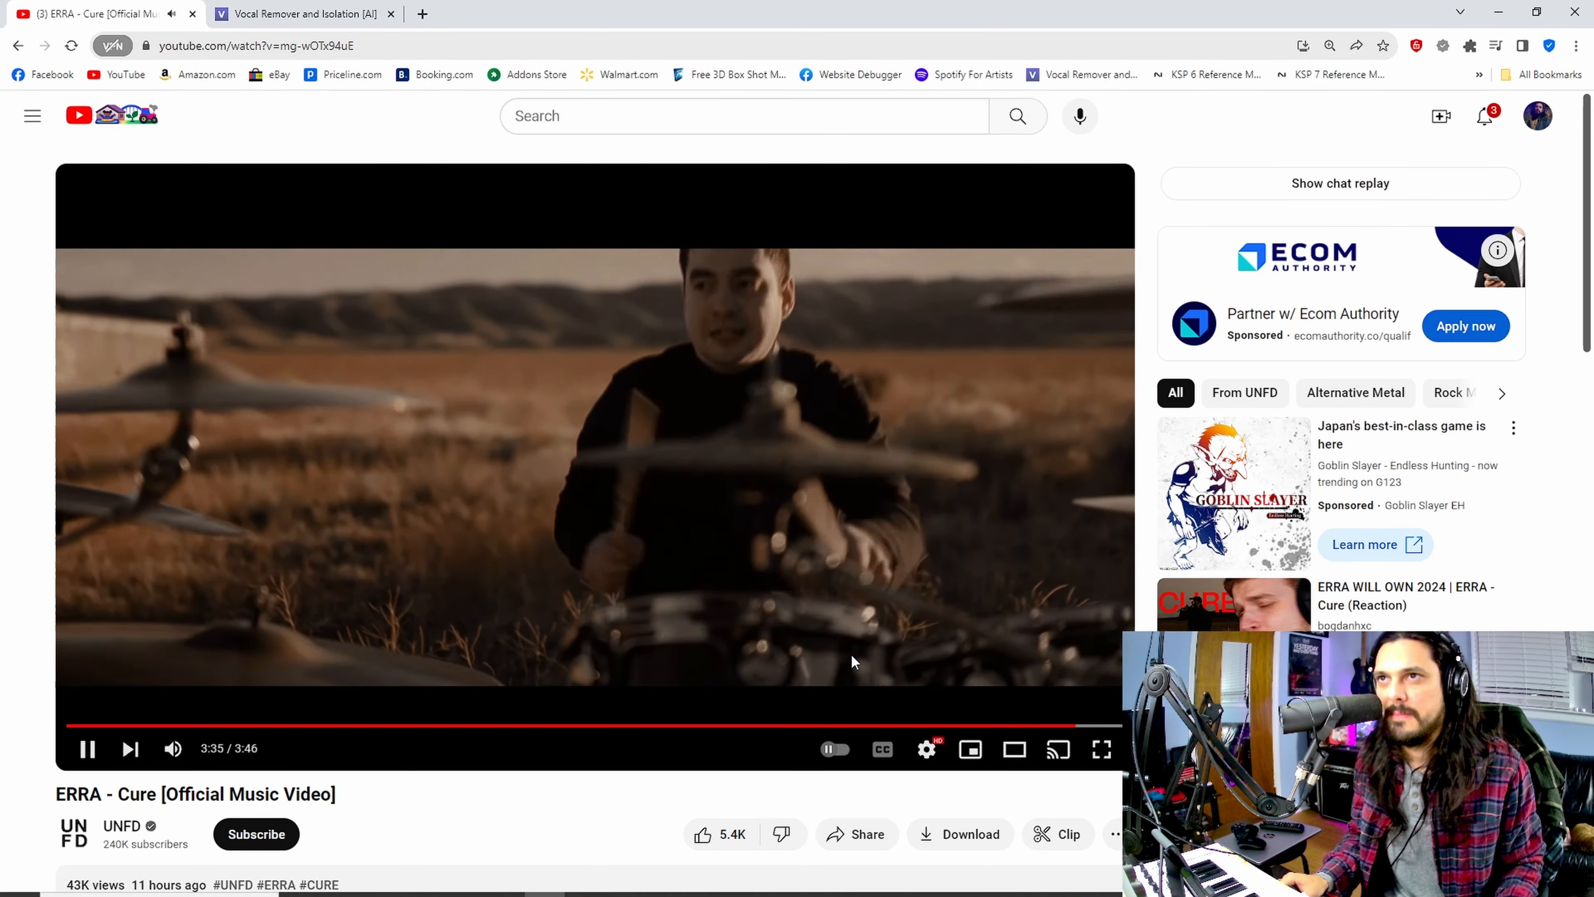
key("space")
left_click(1499, 12)
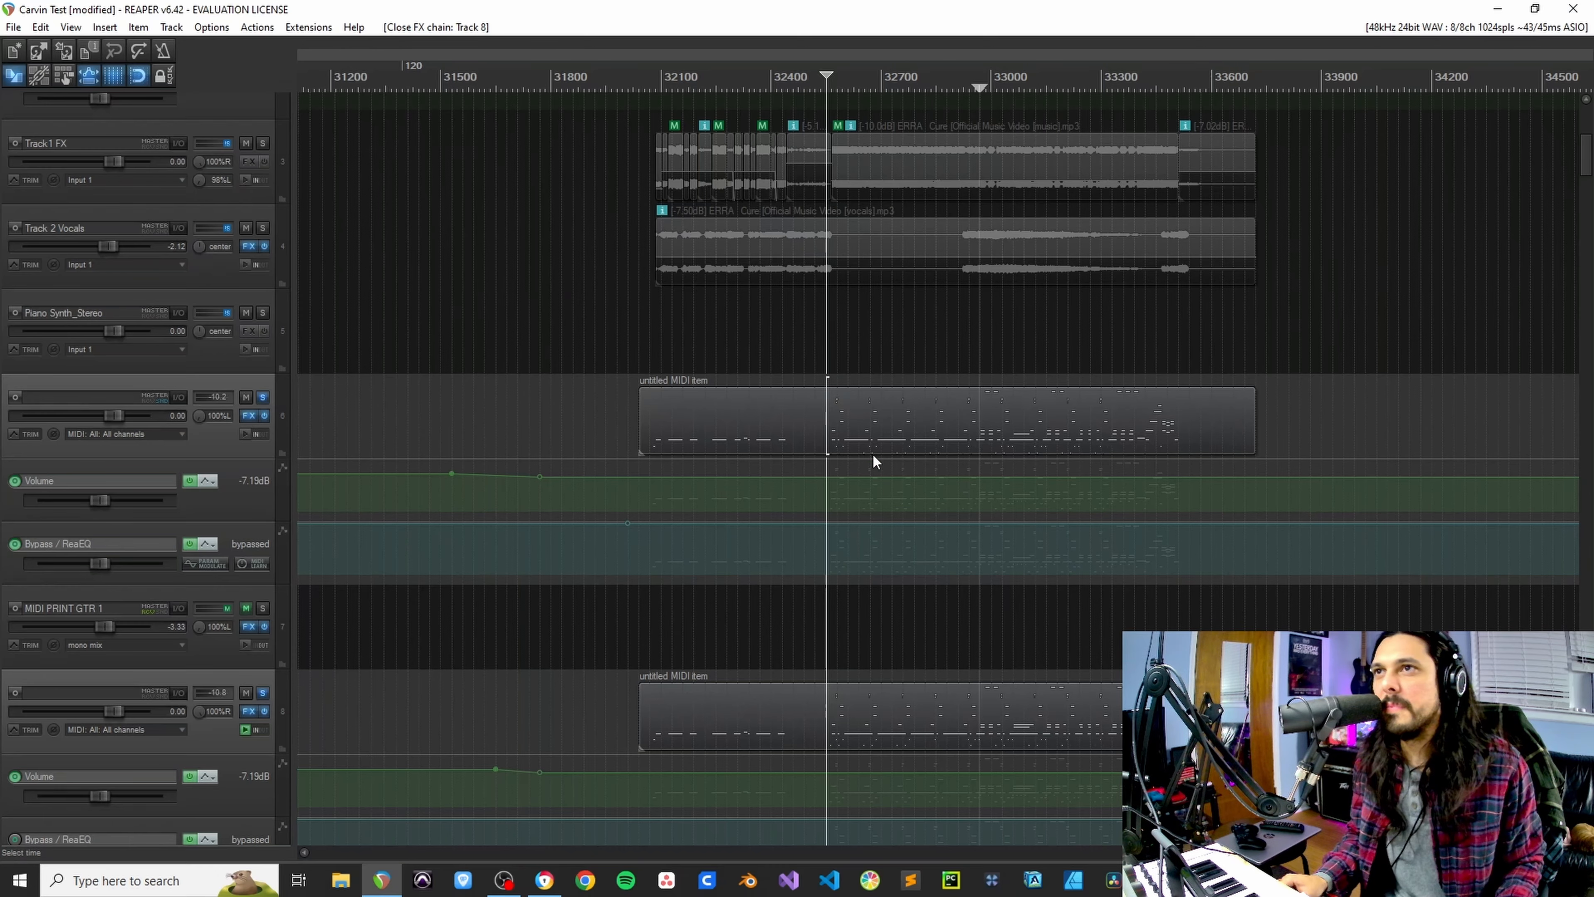
Step: Open Track 6's MIDI item in the MIDI editor and audition the three E6 notes across measures 615 and 616
left_click(1118, 418)
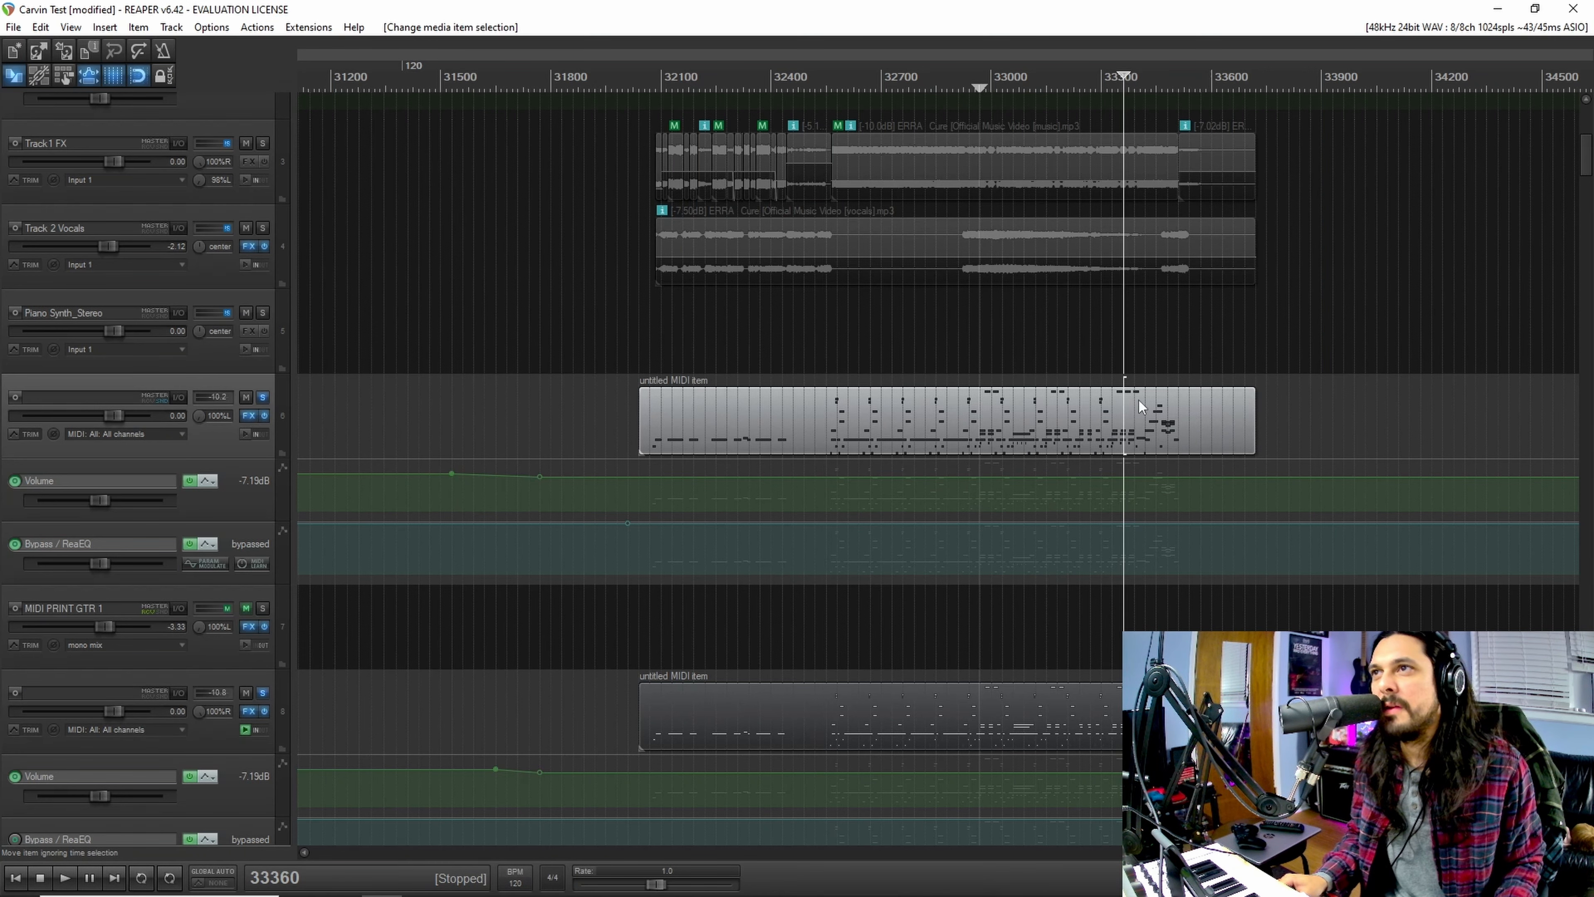
double_click(1113, 407)
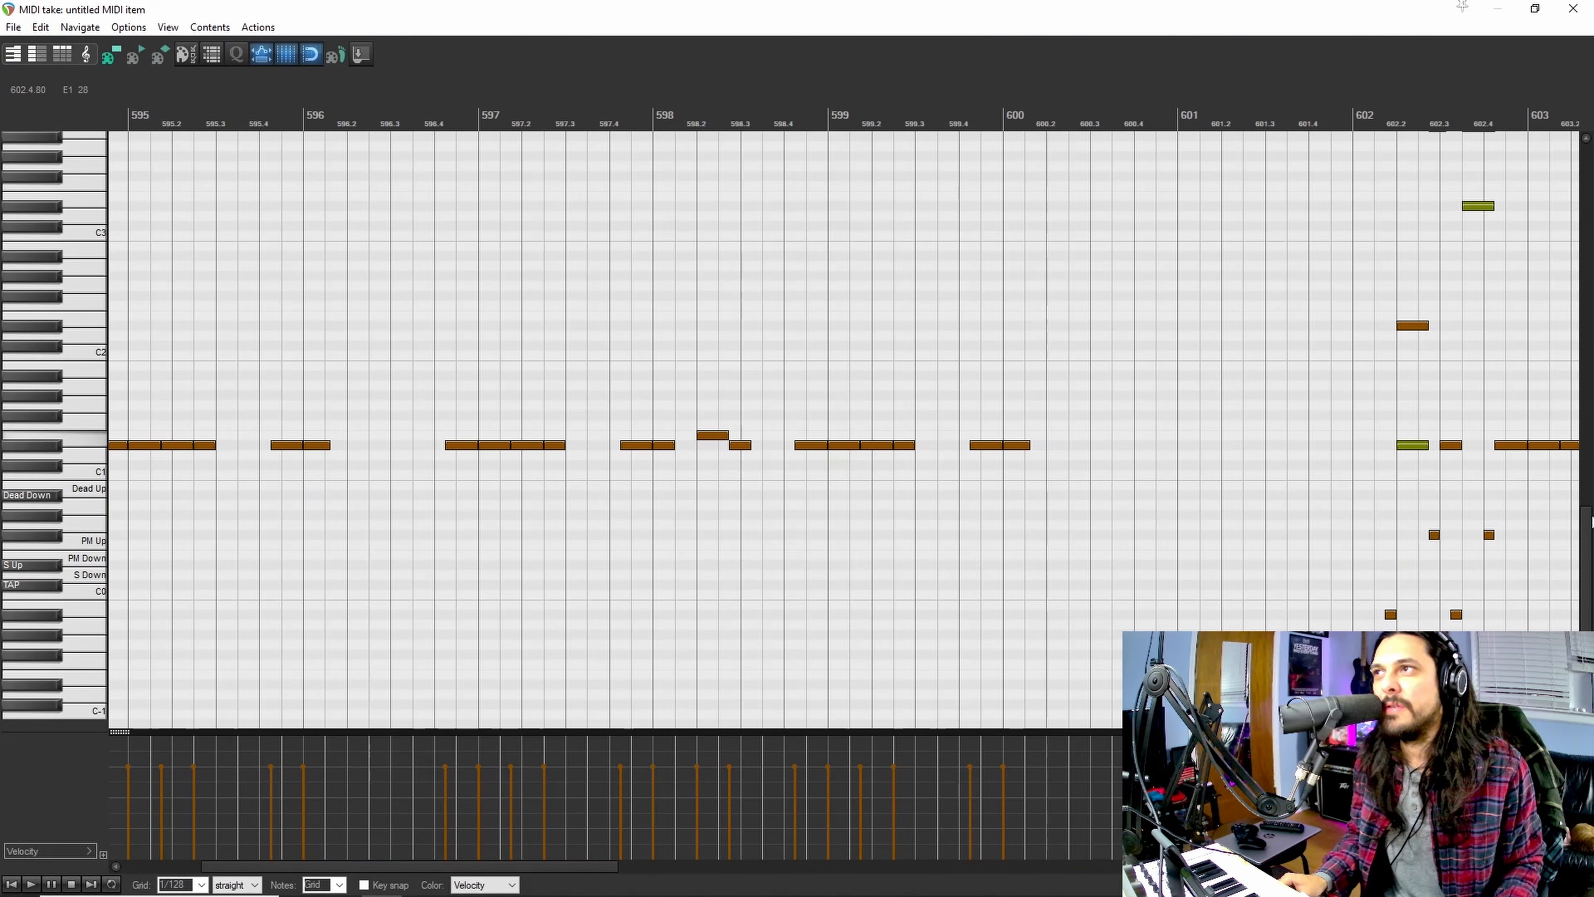
left_click_drag(1585, 582, 985, 300)
scroll(844, 430, "down", 4)
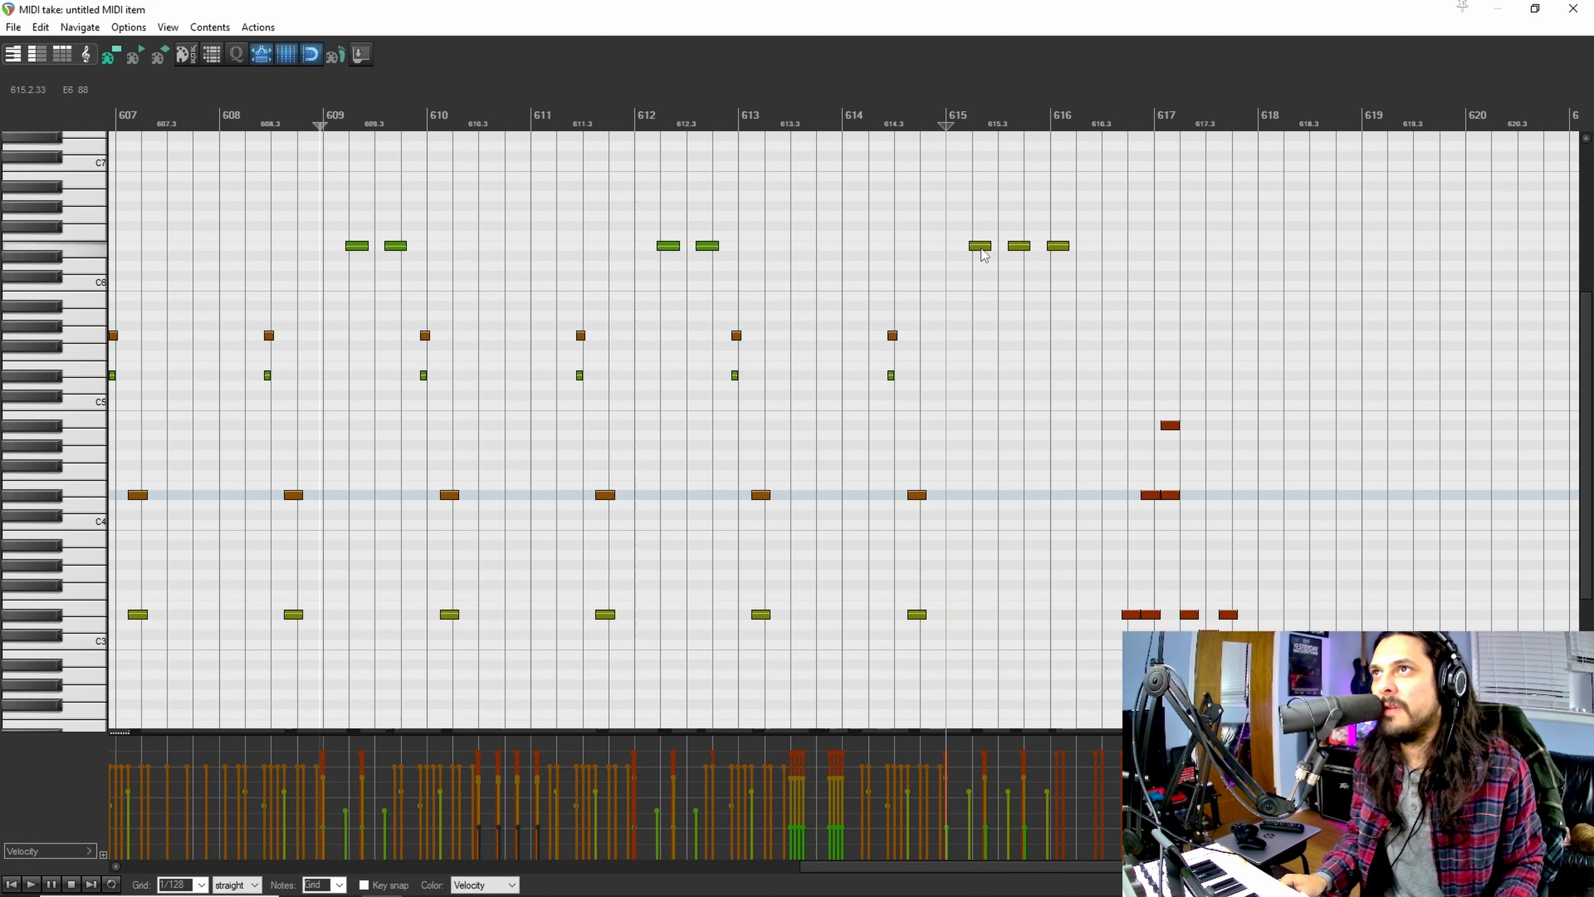
left_click(980, 246)
left_click(1019, 246)
left_click(1058, 246)
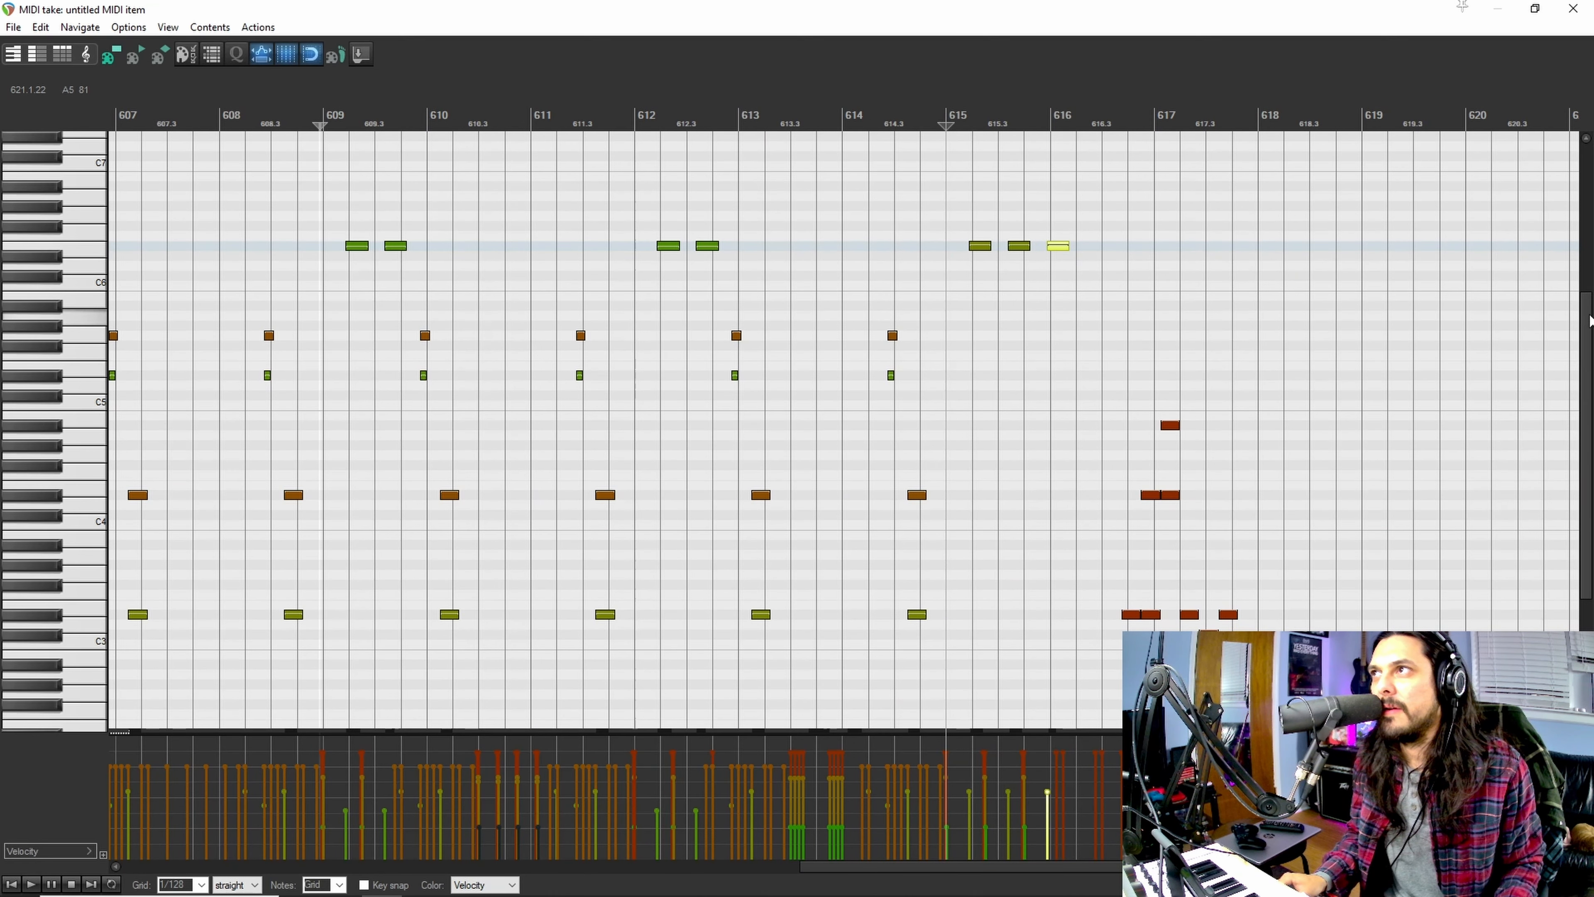
scroll(1590, 350, "up", 1)
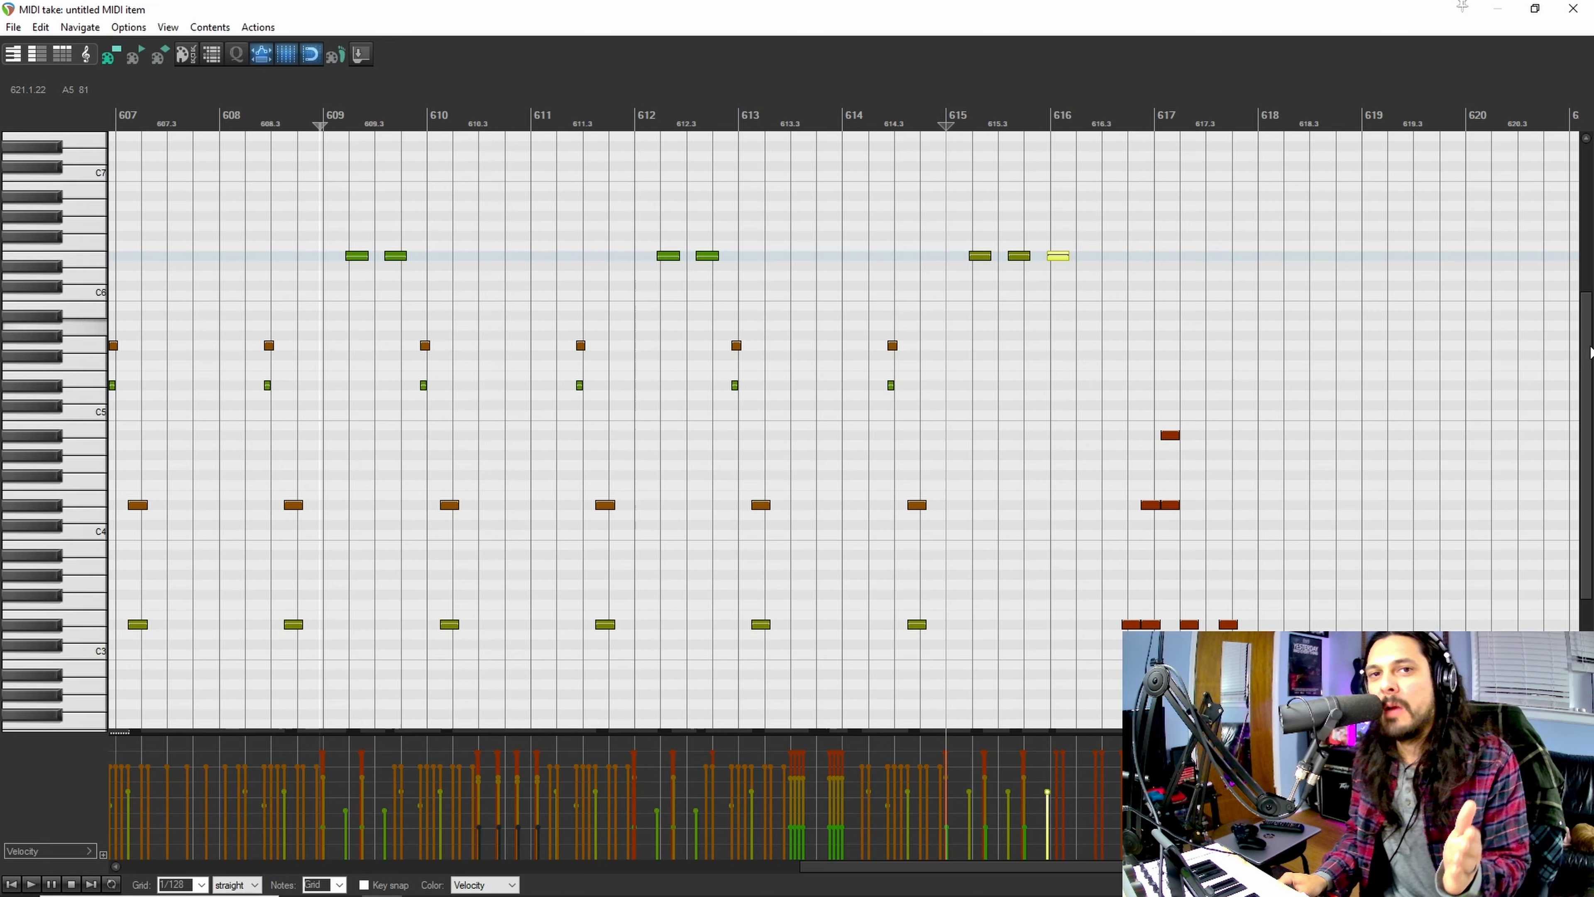
Step: Examine the low chord at measure 615 by auditioning its lowest note, then audition the three E6 notes against it
scroll(1590, 350, "down", 5)
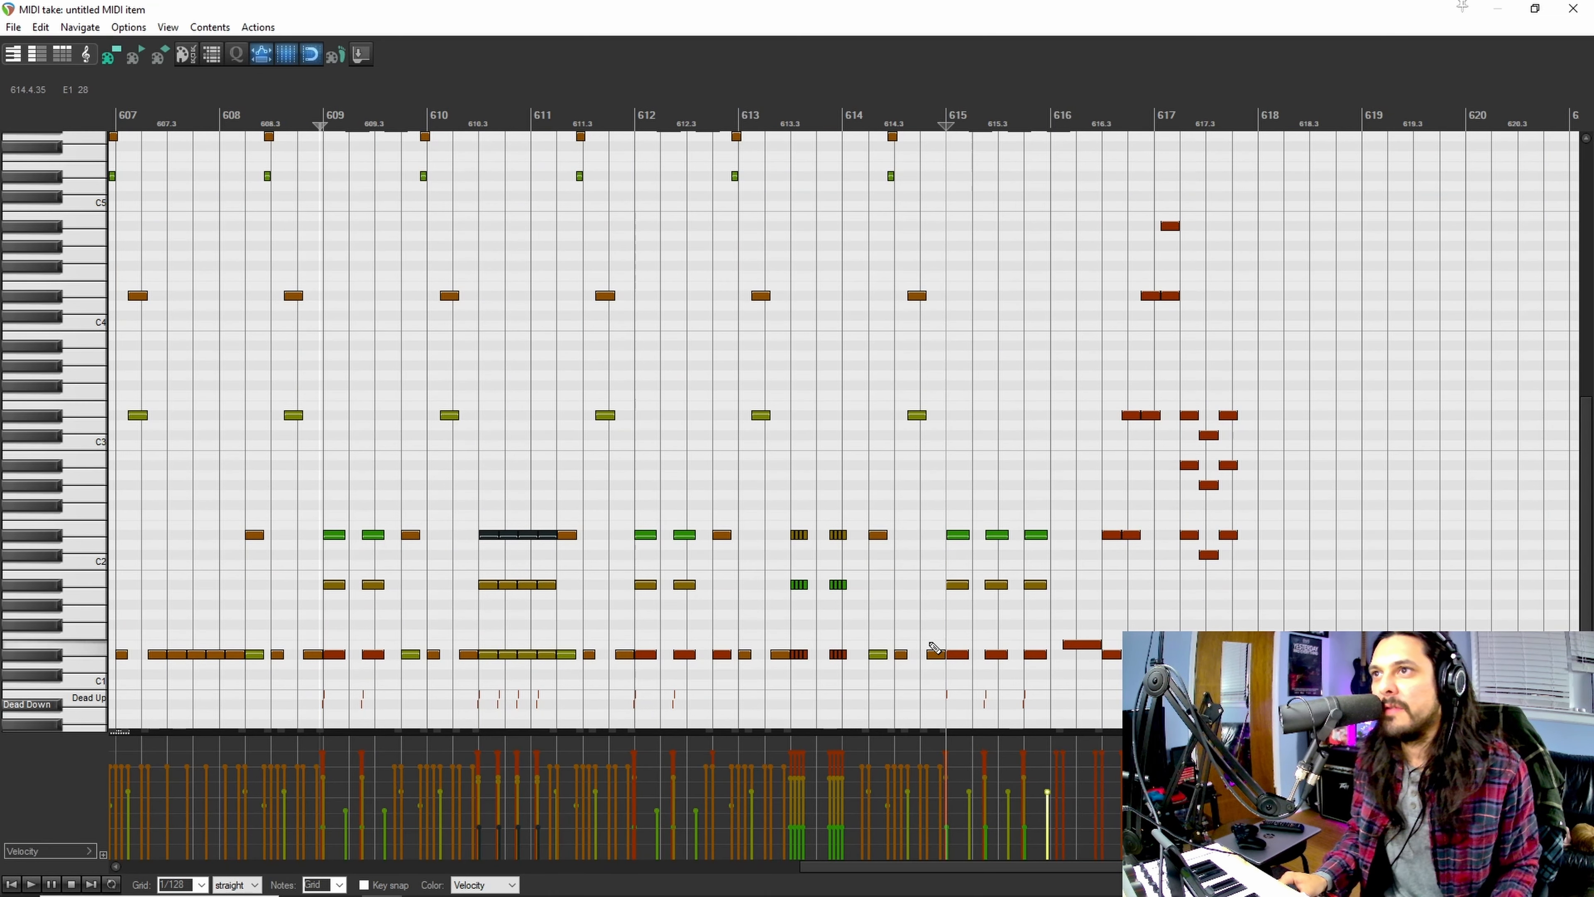
left_click_drag(957, 517, 962, 665)
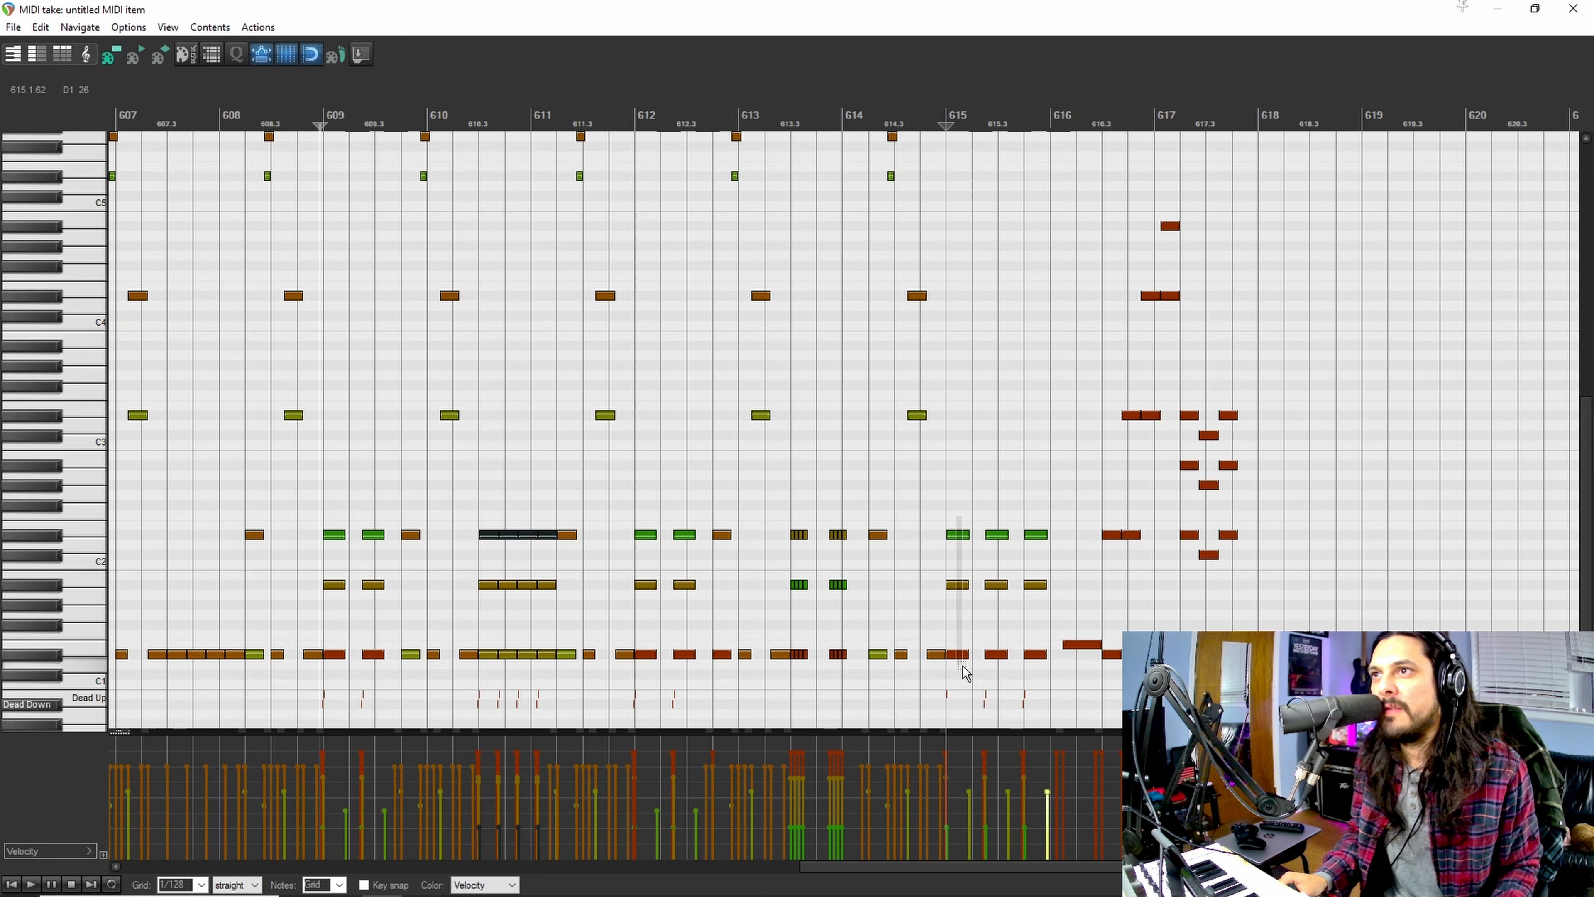
left_click(958, 655)
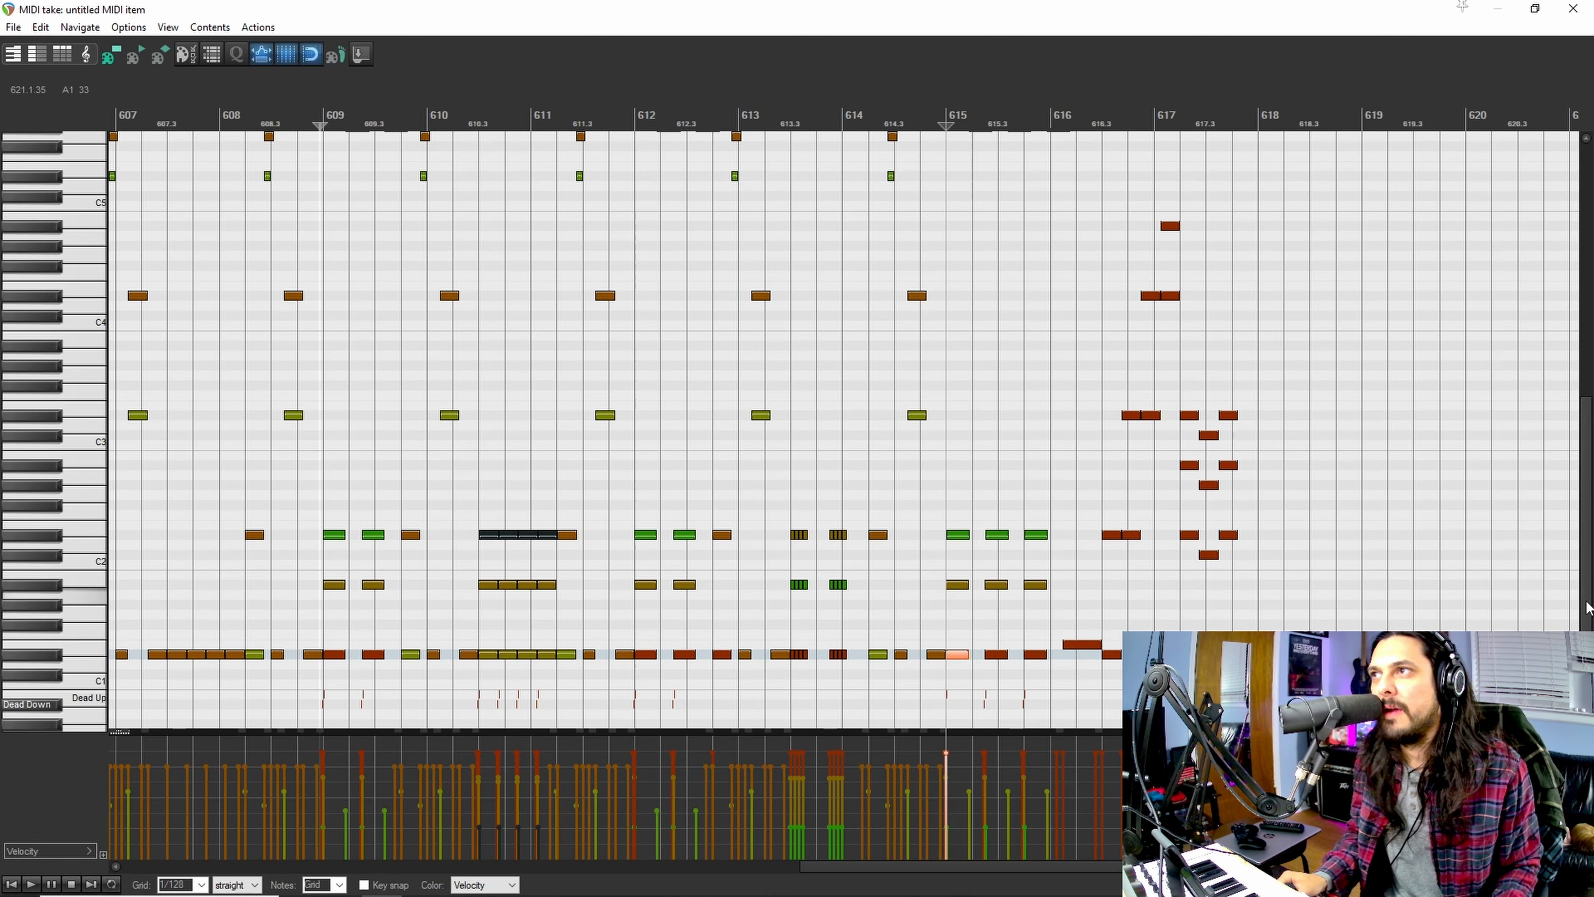
scroll(1589, 456, "up", 7)
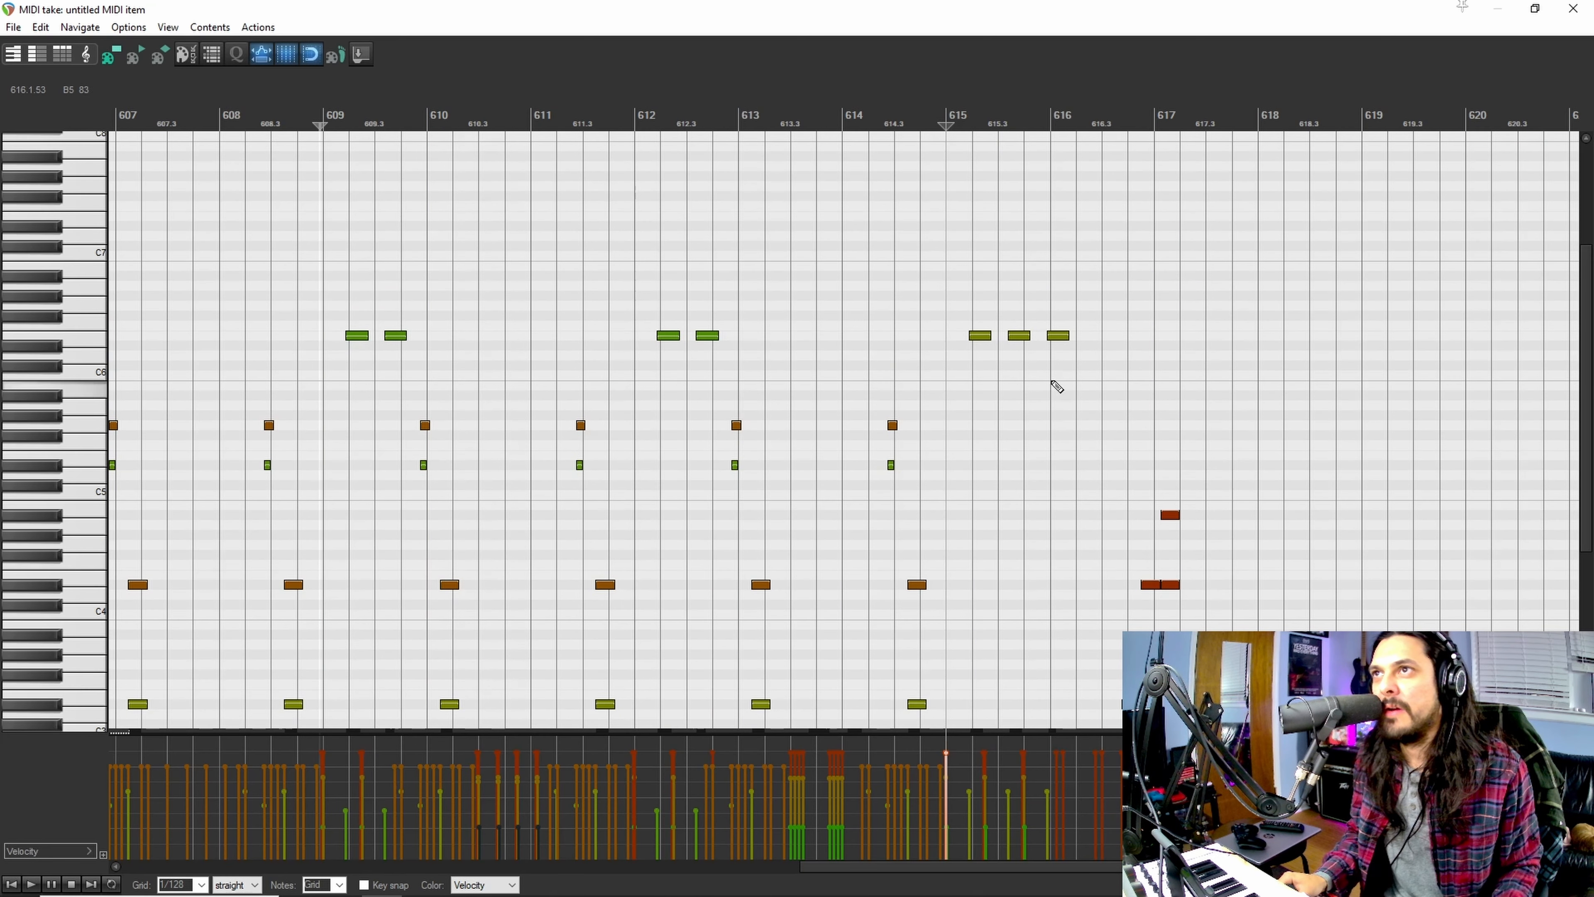
left_click(981, 338)
left_click(1019, 336)
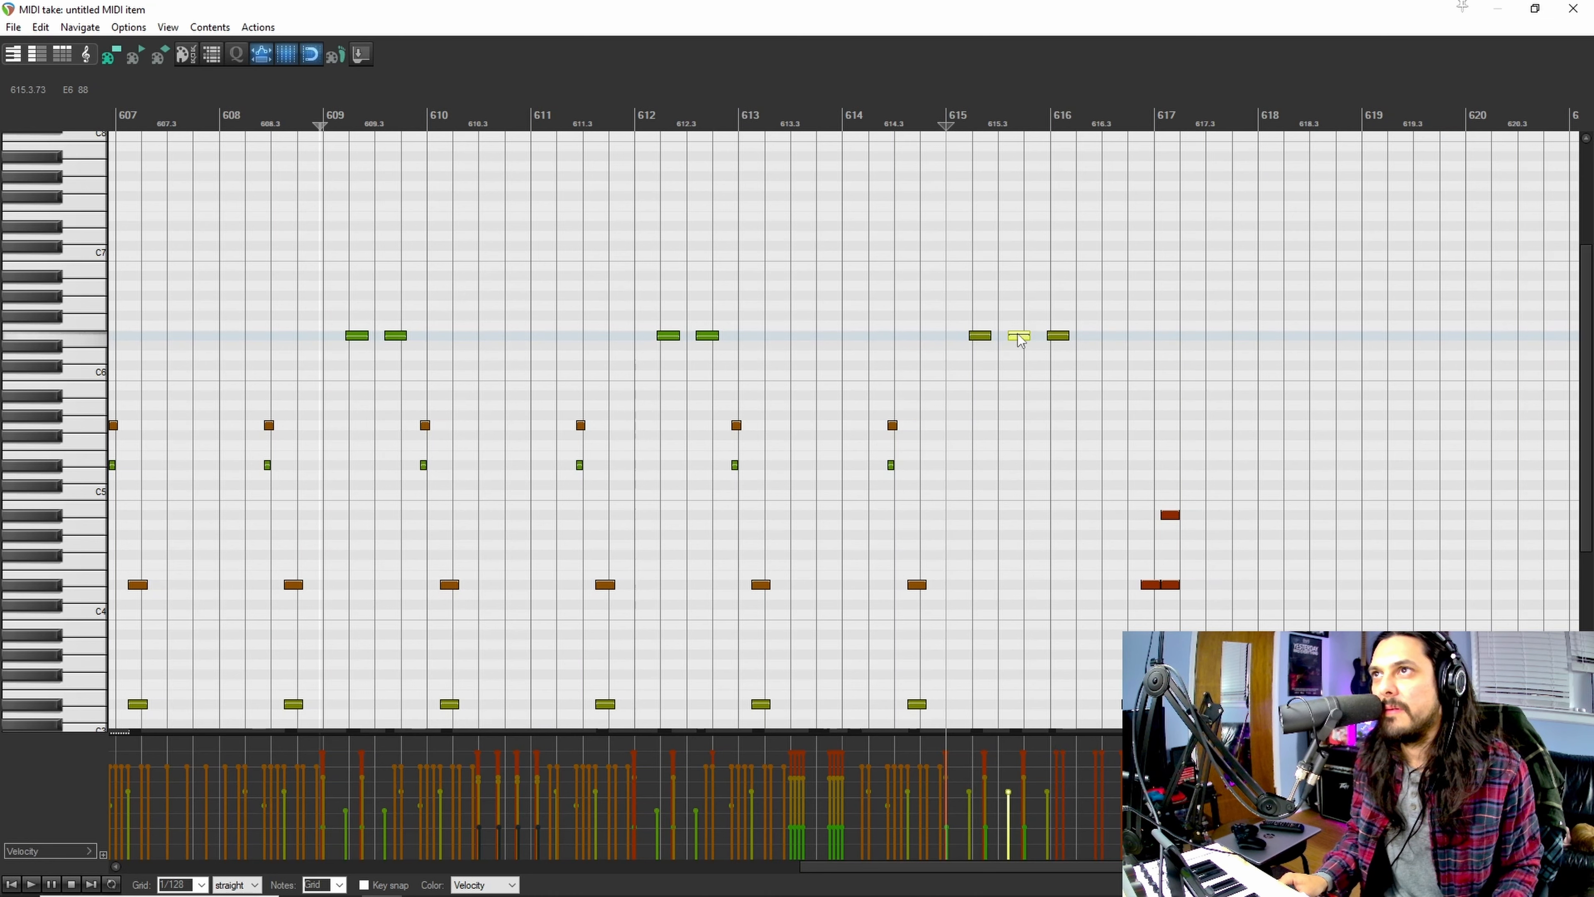
left_click(1058, 335)
scroll(924, 149, "down", 3)
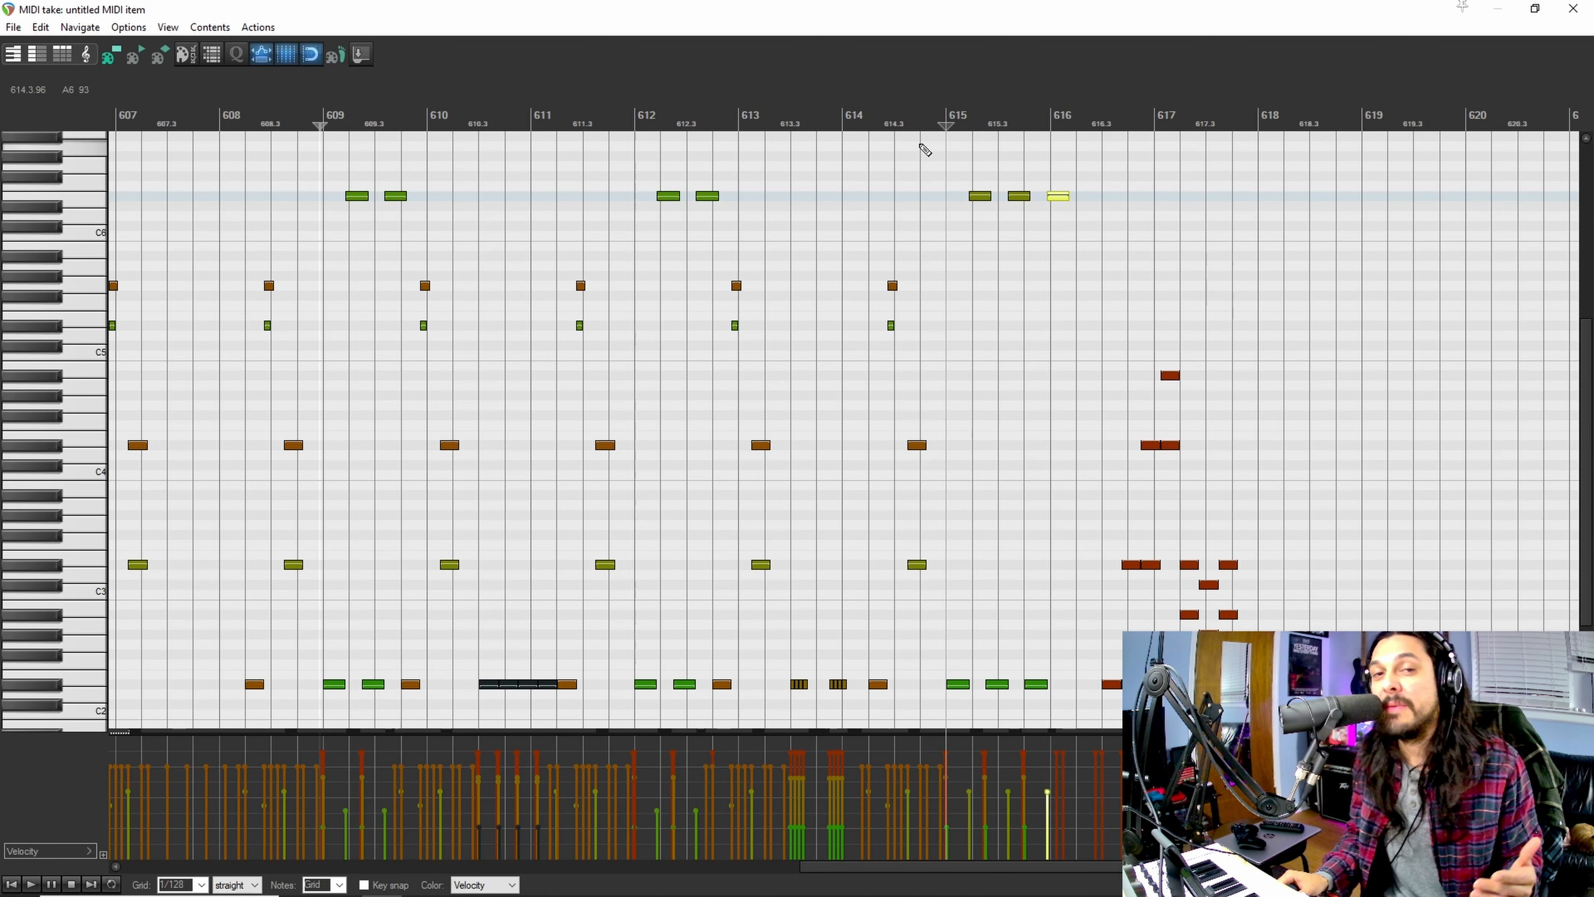
Step: Play the passage from just before measure 615 and again from measure 615, with the three E6 notes unmuted
left_click(903, 168)
key("space")
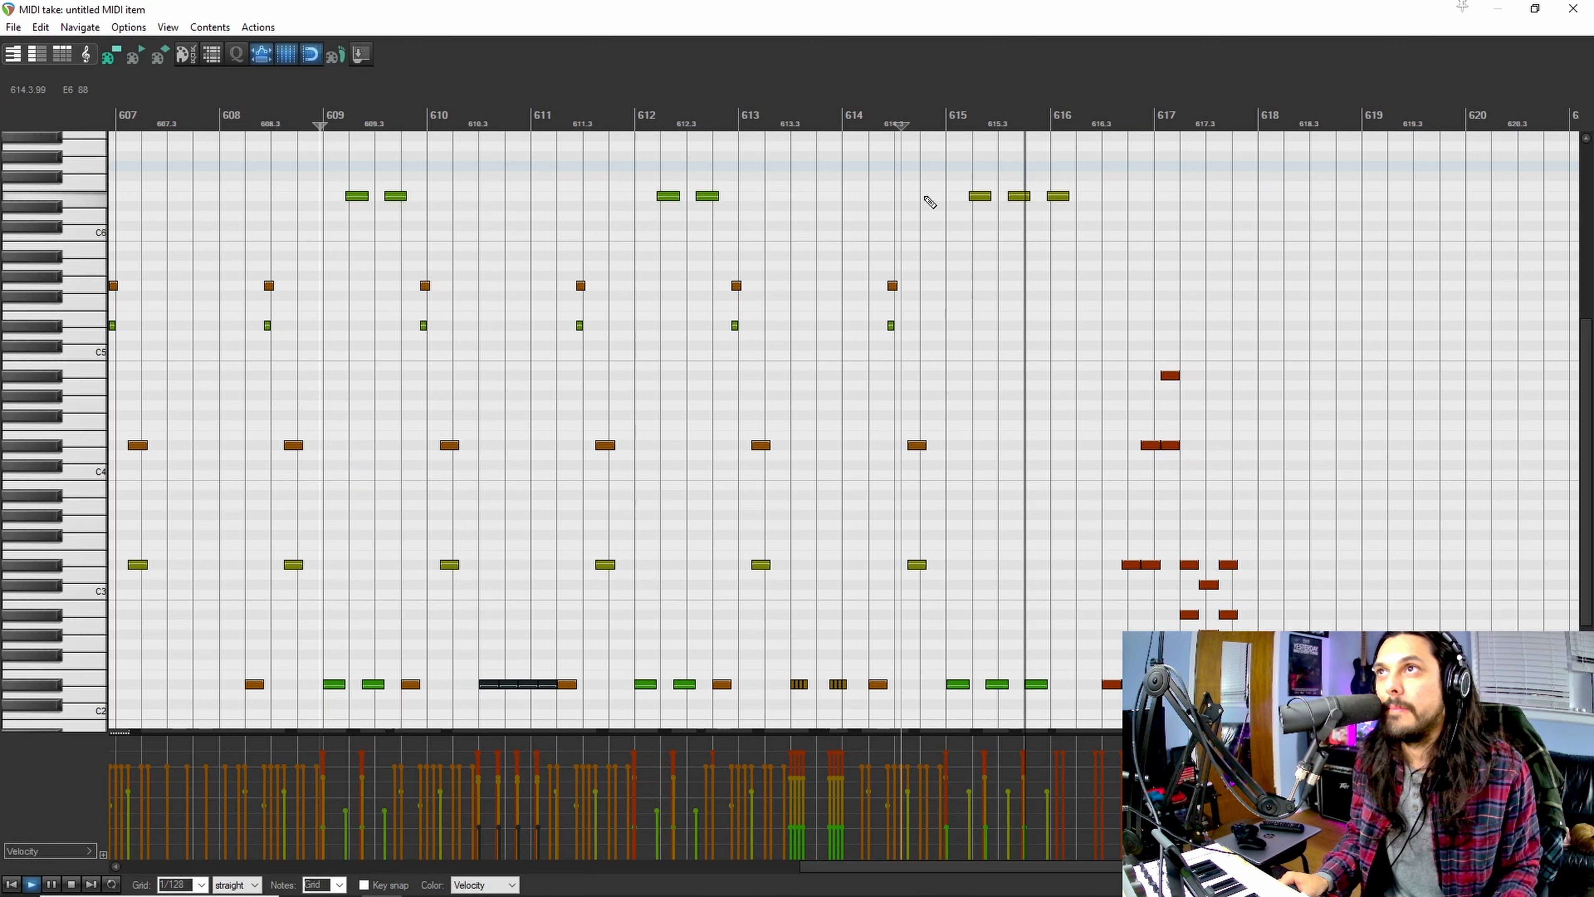
key("space")
left_click_drag(982, 167, 1070, 211)
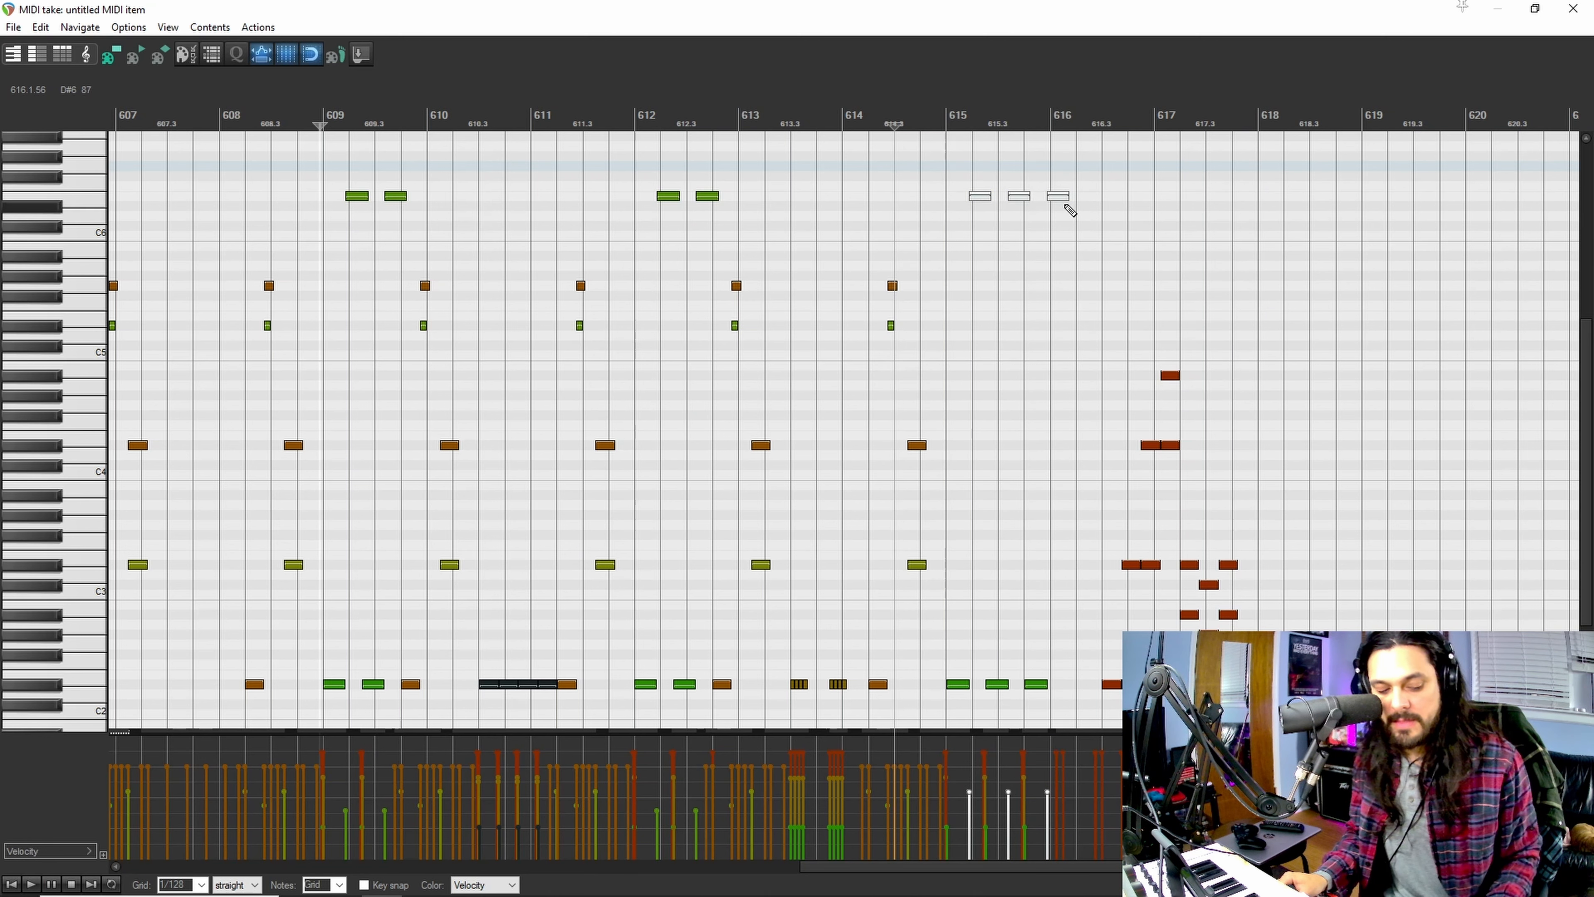
key("alt+m")
left_click(948, 167)
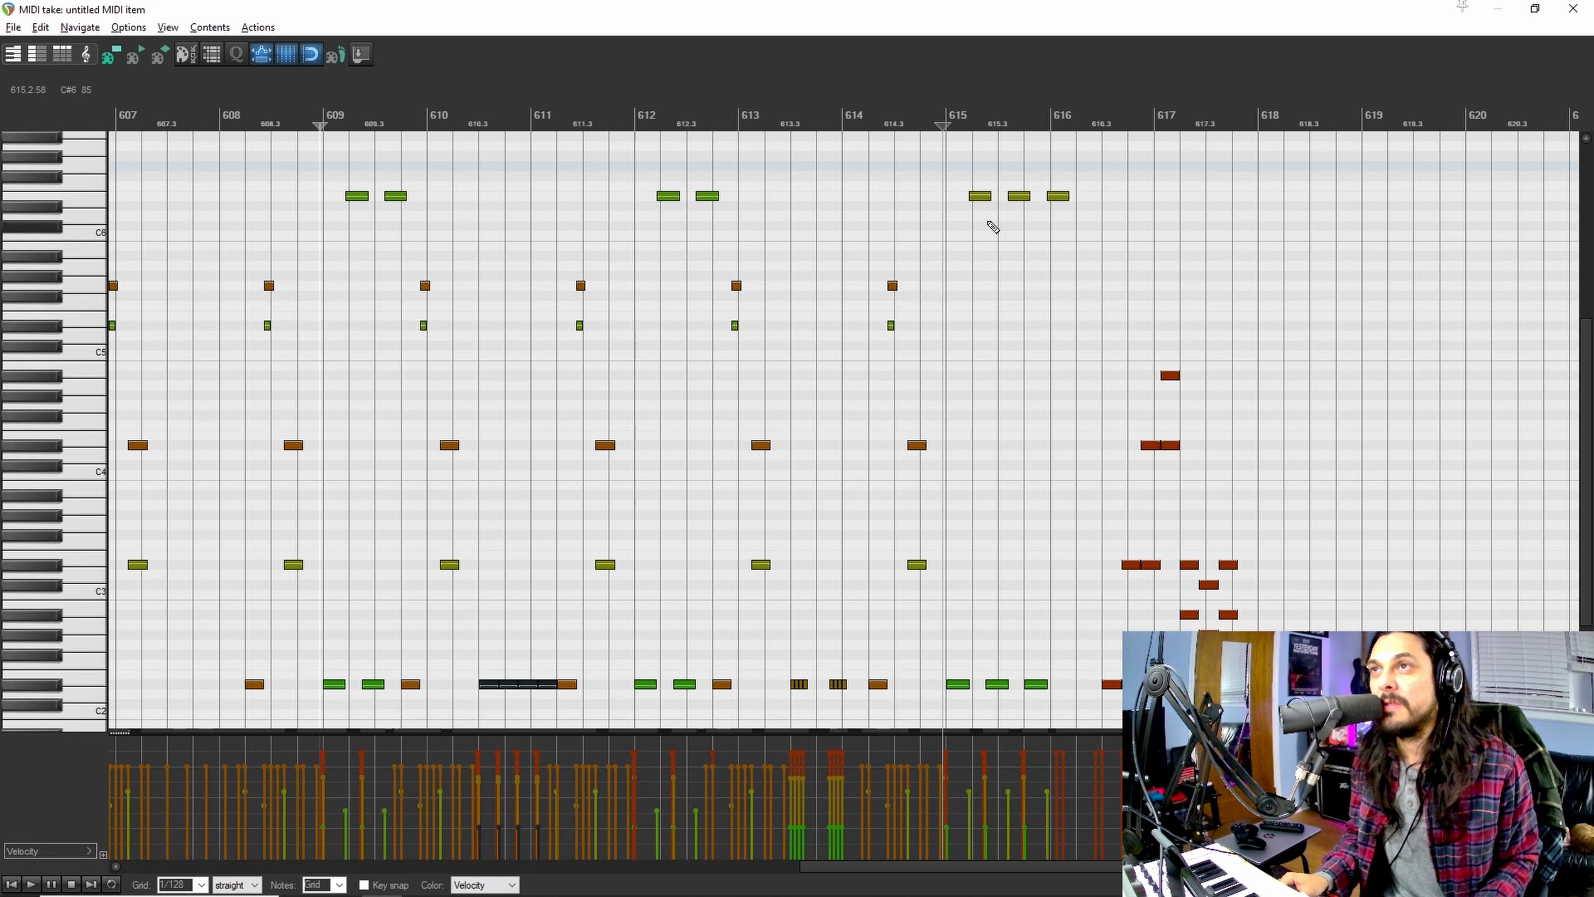
key("space")
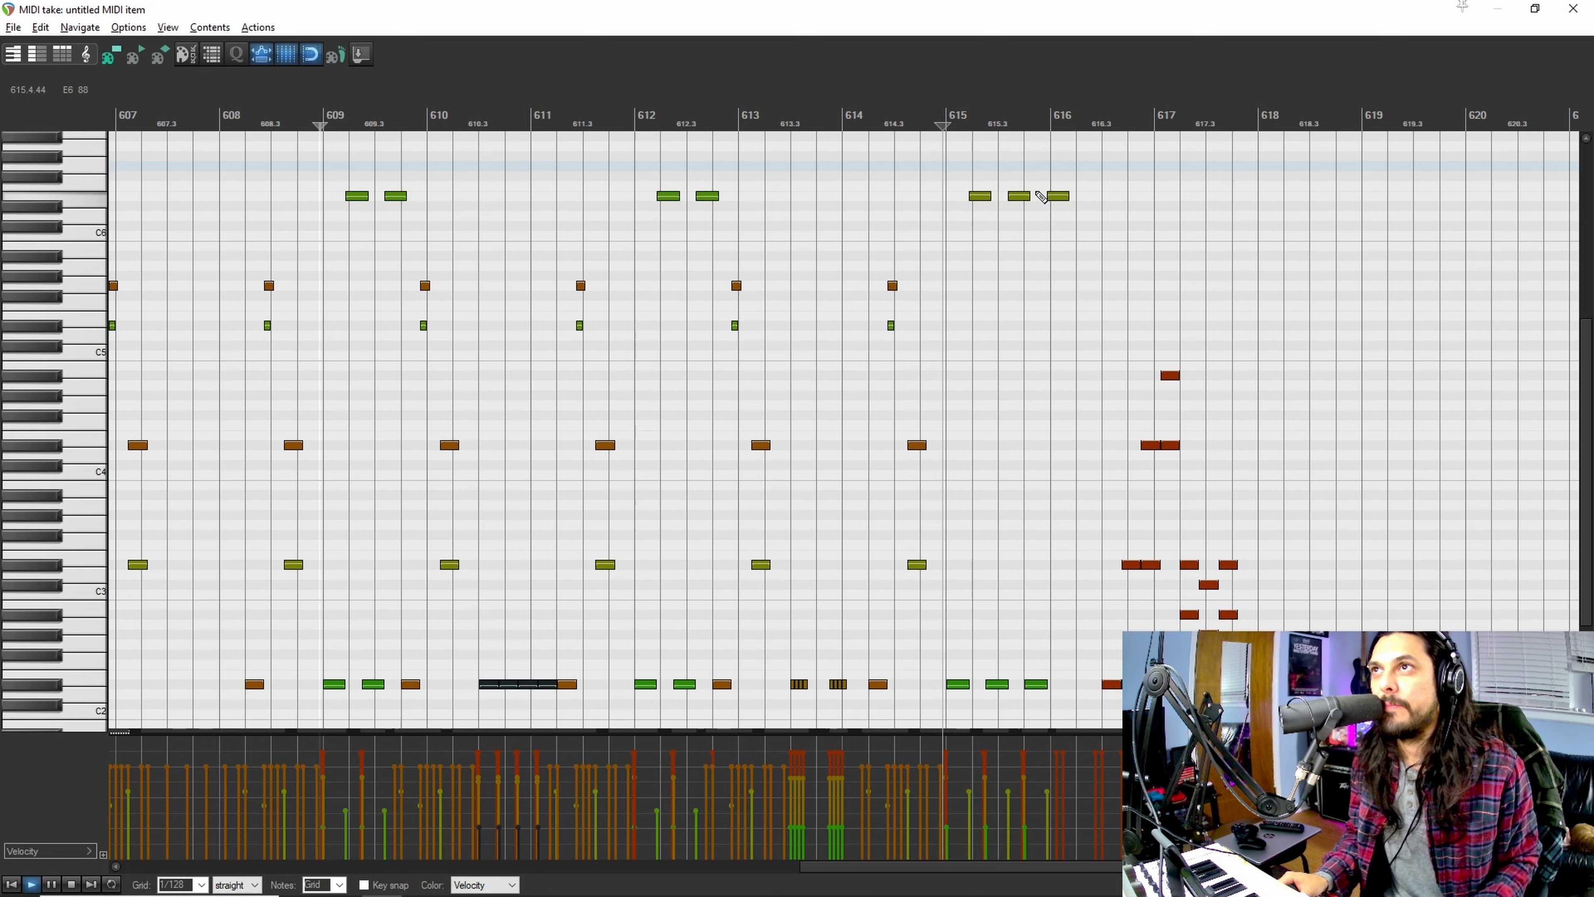
key("space")
Step: Compare playback from measure 615 with the three E6 notes muted and unmuted, then close the MIDI editor
left_click_drag(969, 175, 1074, 216)
key("alt+m")
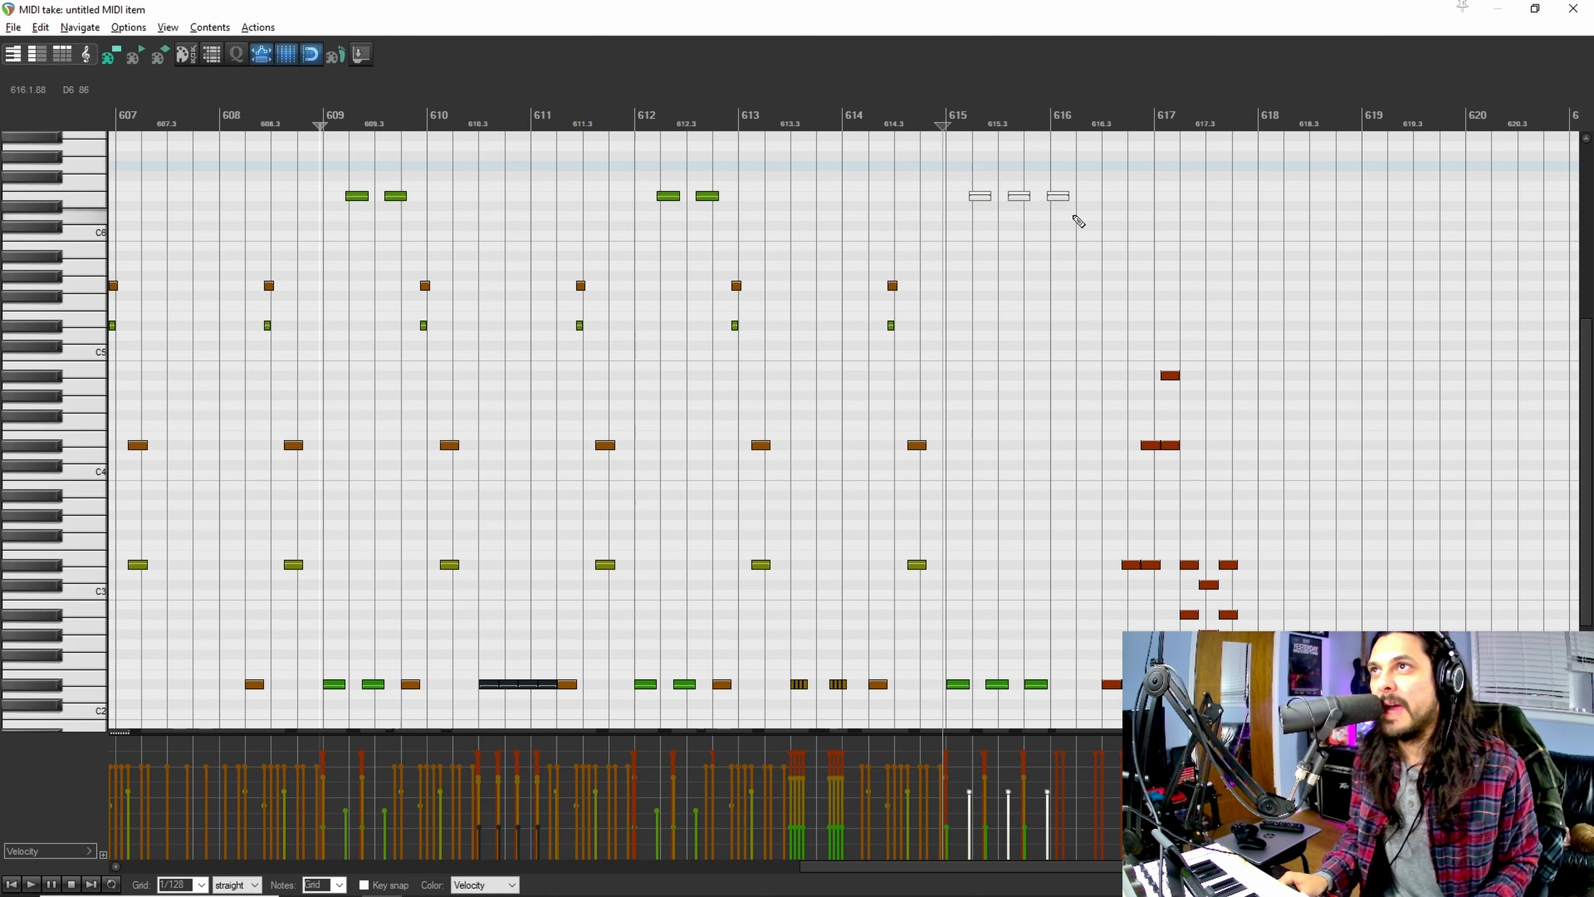
key("space")
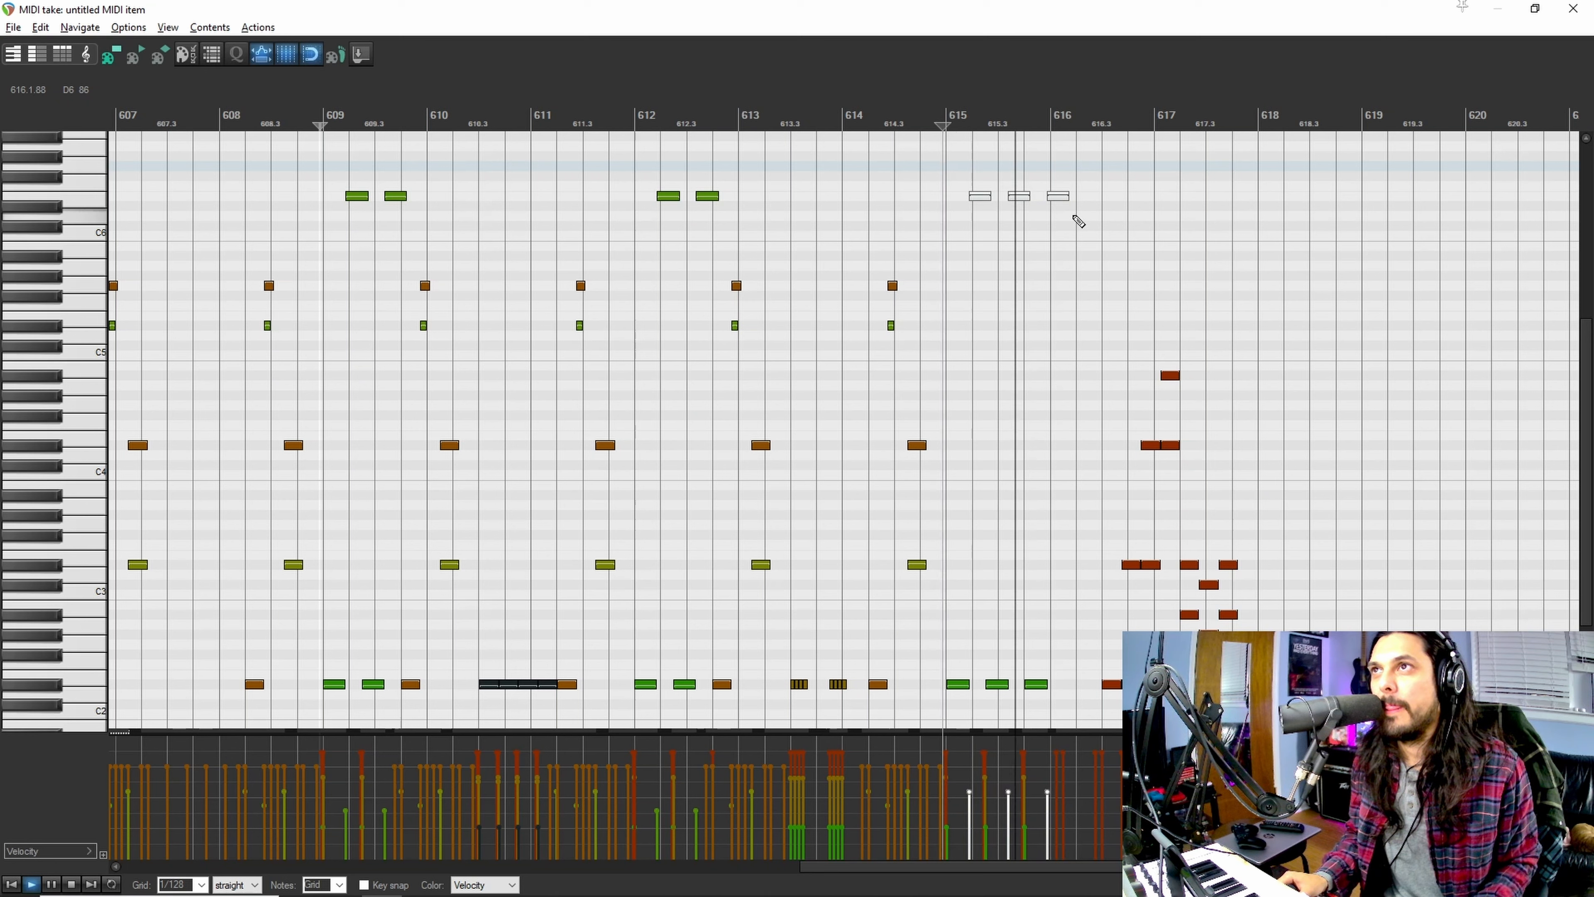
key("space")
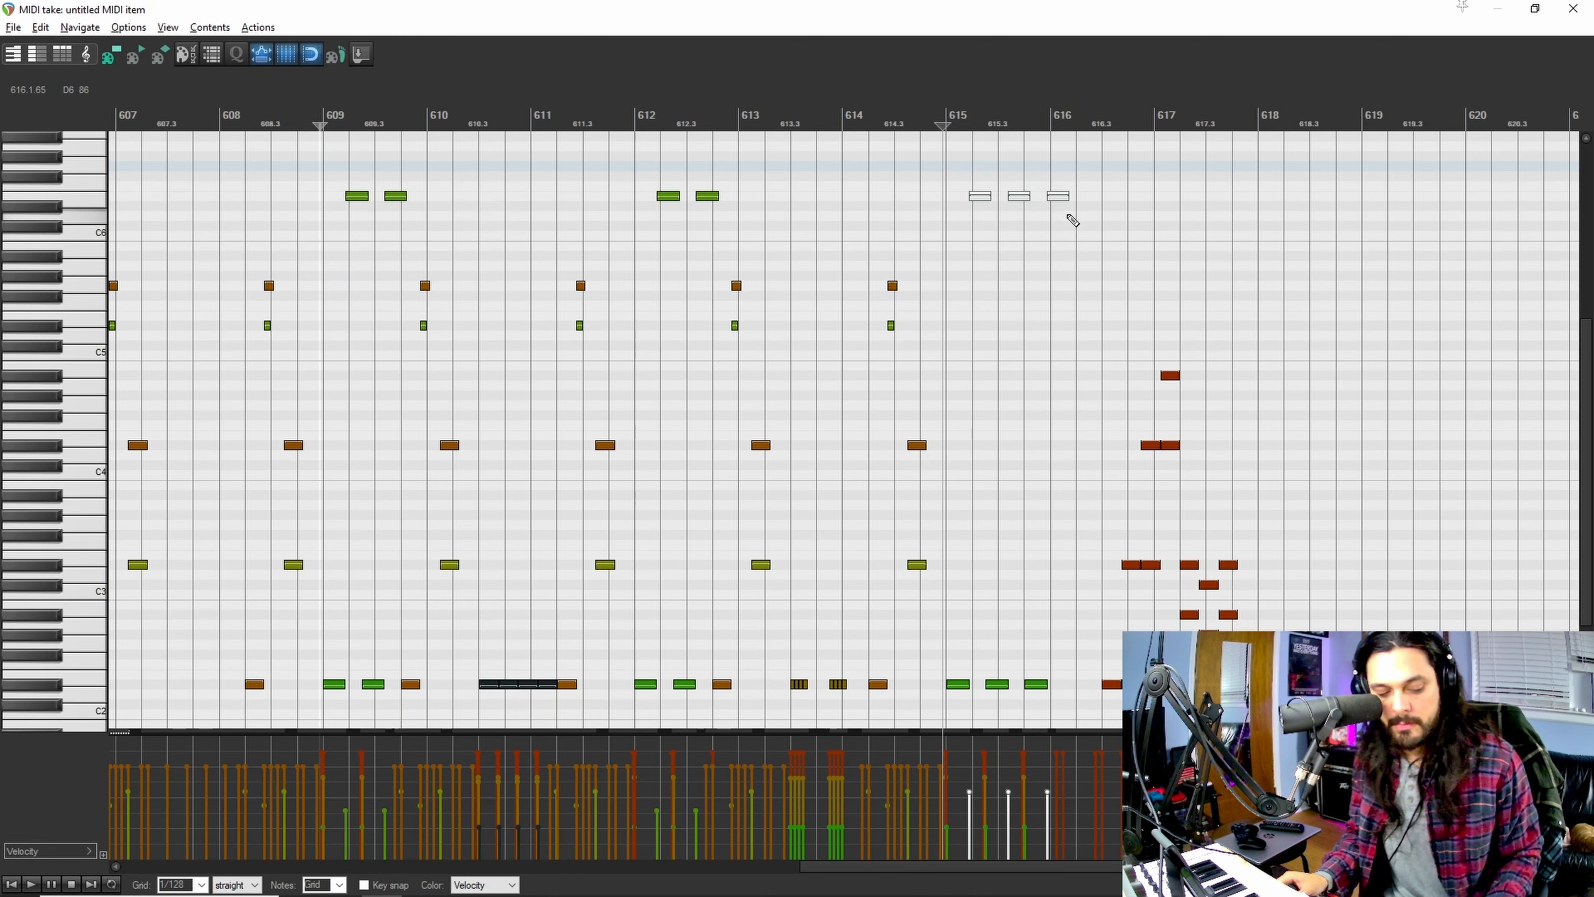
key("alt+m")
key("space")
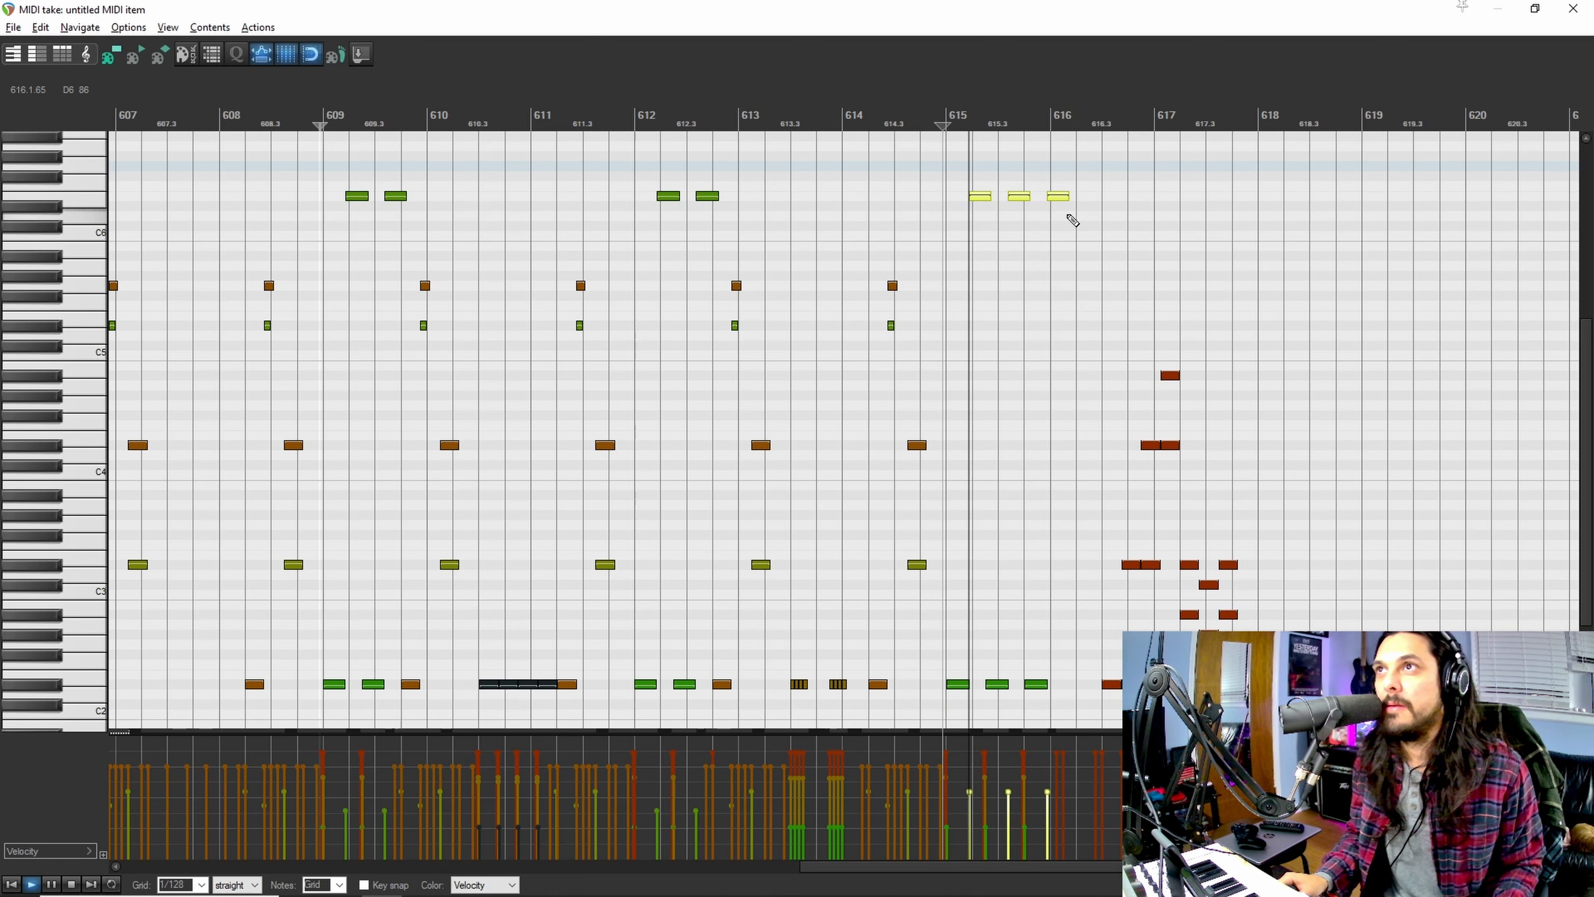
key("space")
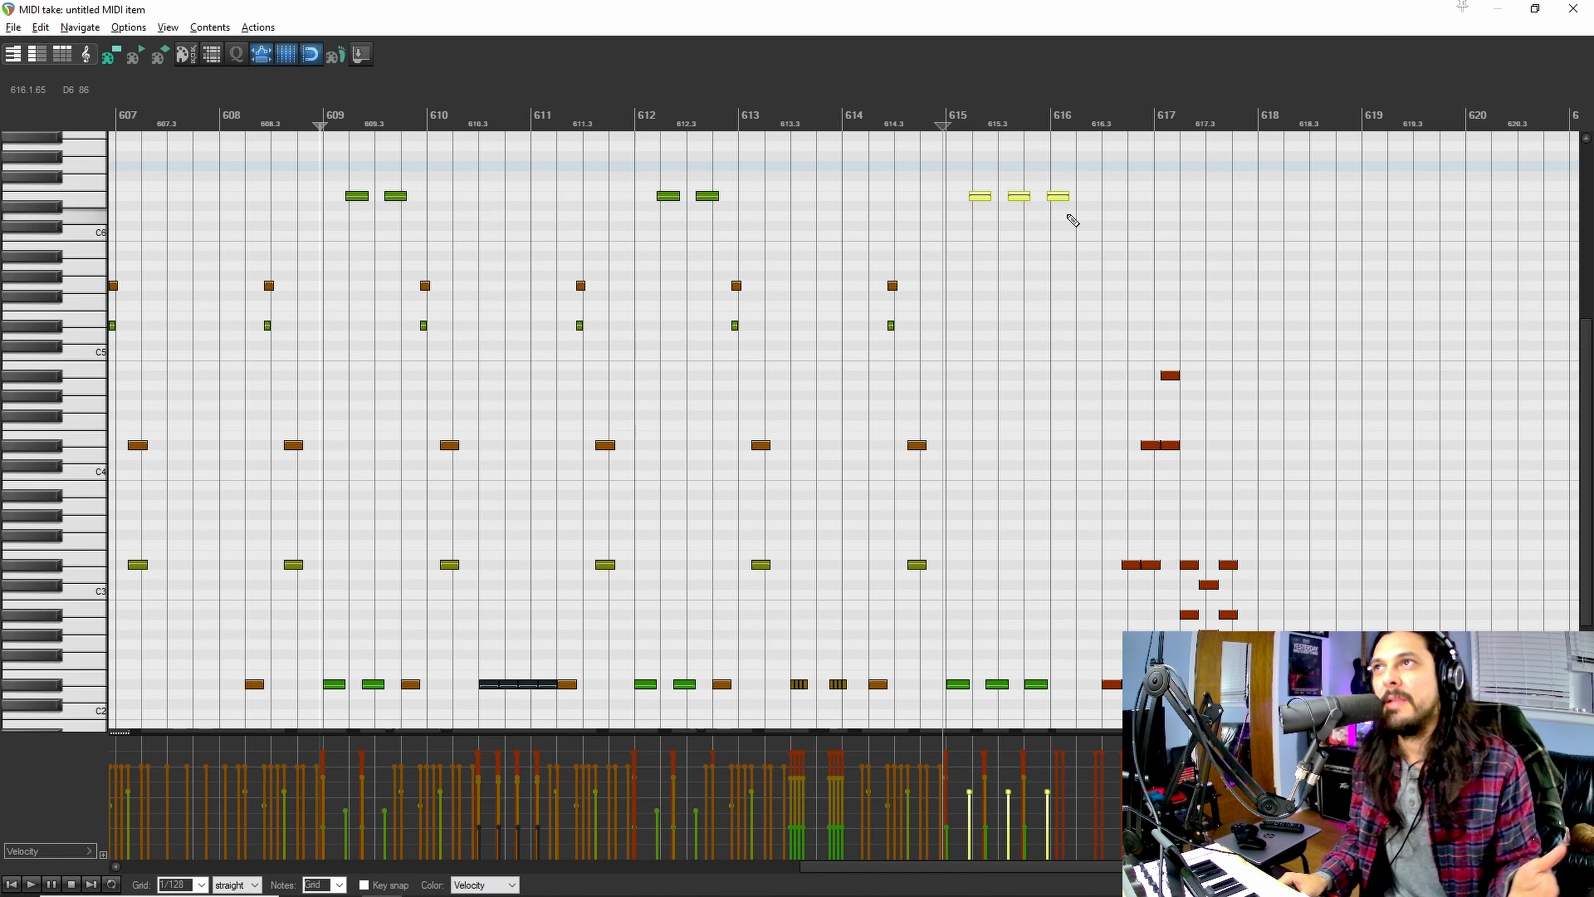
left_click(1578, 16)
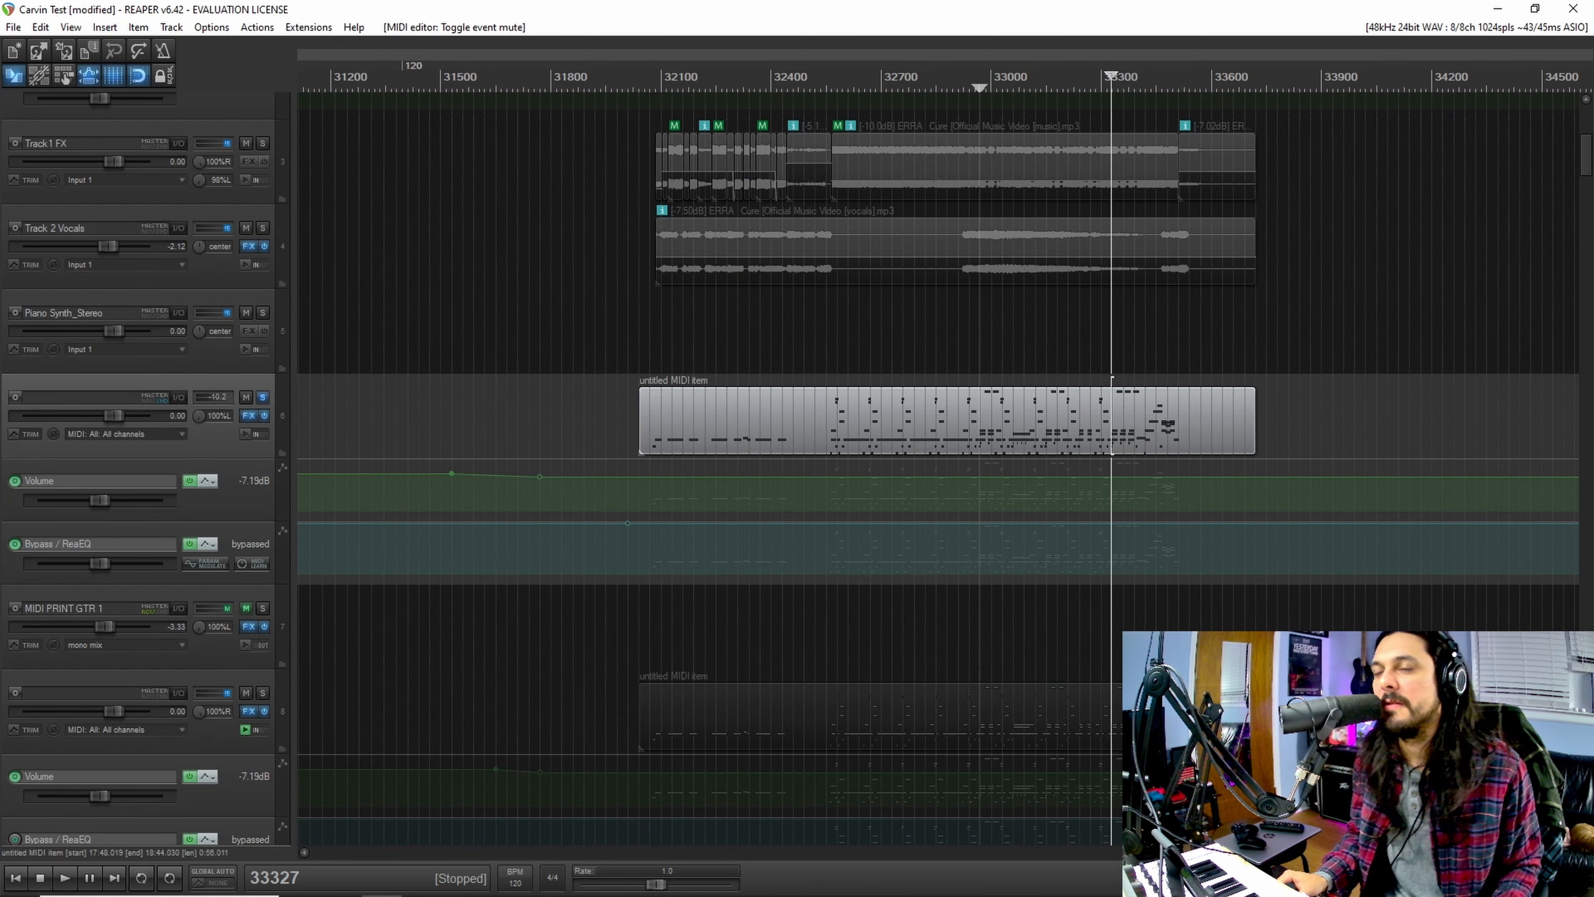
Step: Audition soloed Tracks 6 and 8 from 32550 with Toneforge - Misha Mansoor bypassed, then re-enable it and close their FX chains
left_click(825, 401)
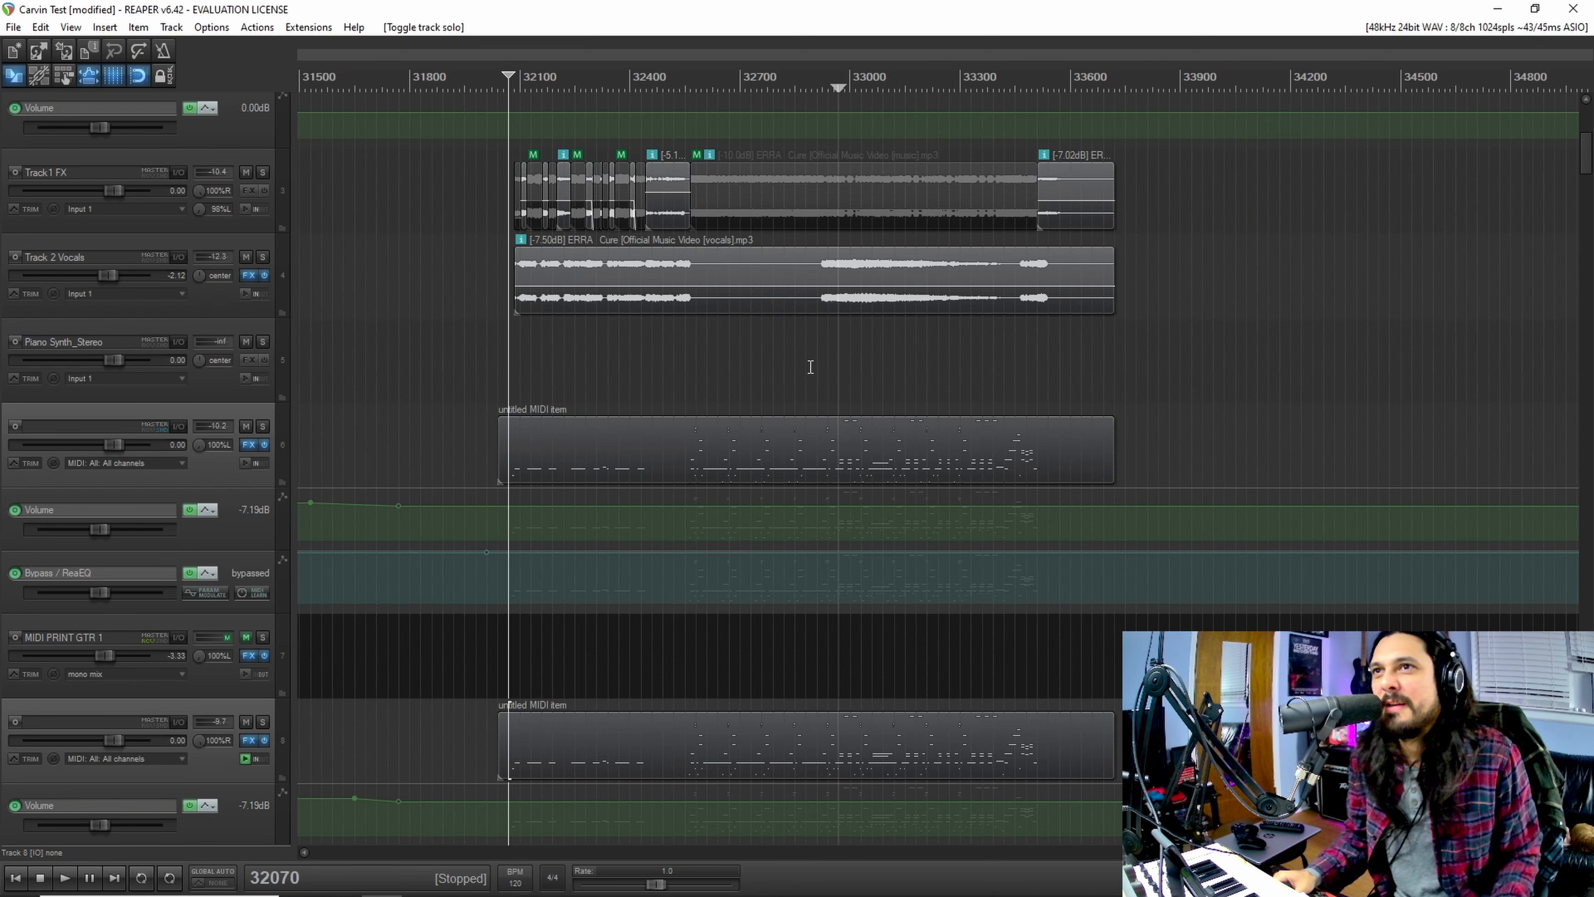
left_click(688, 380)
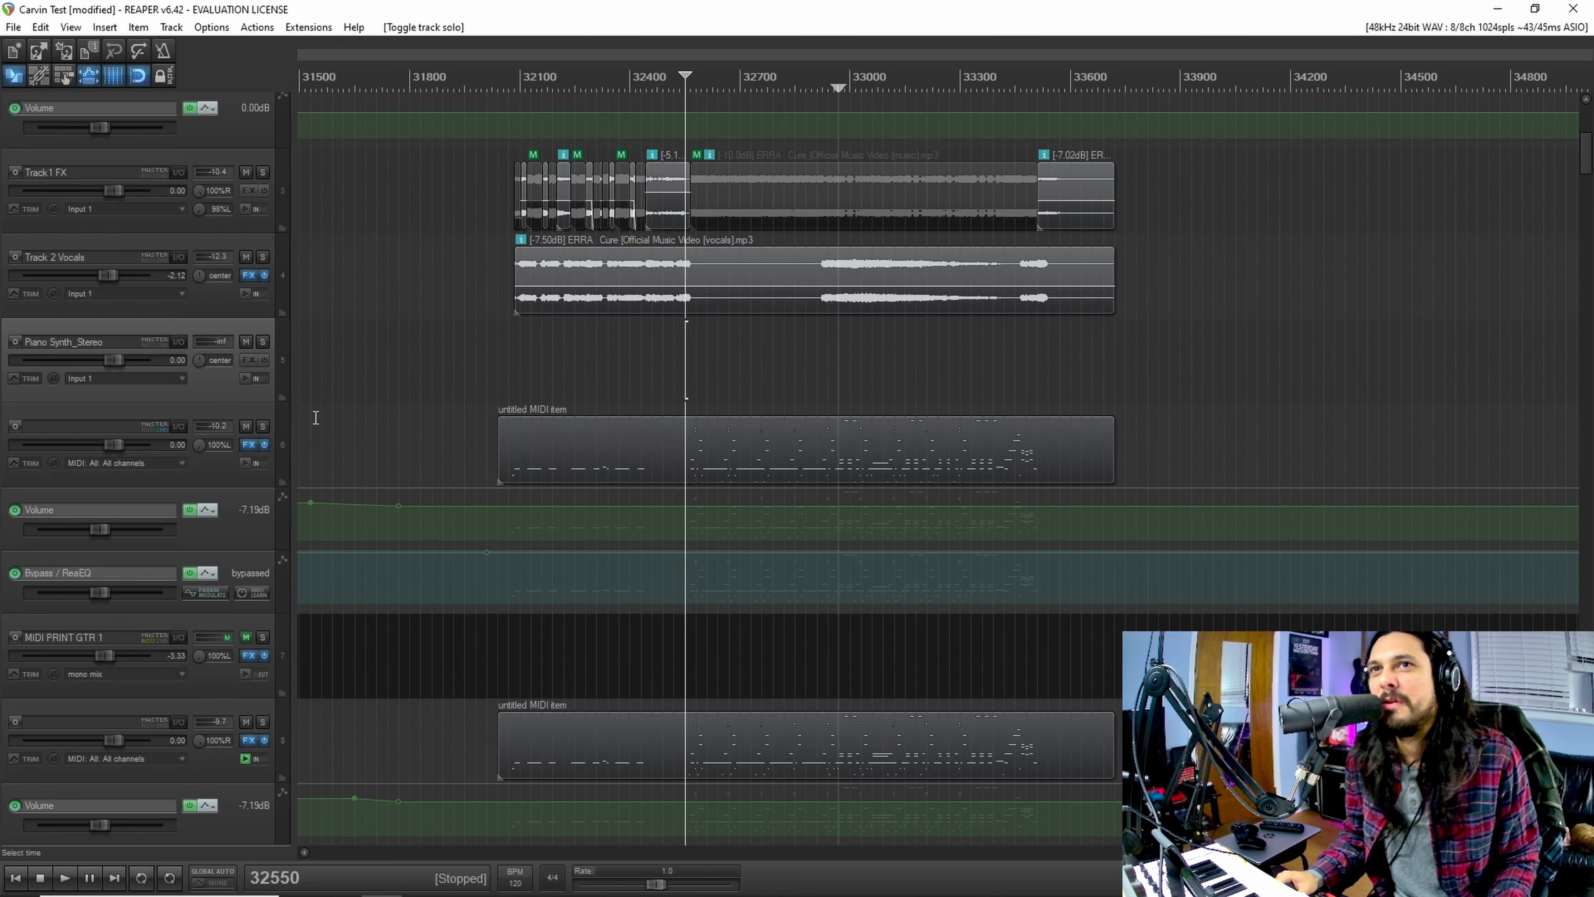
left_click(261, 427)
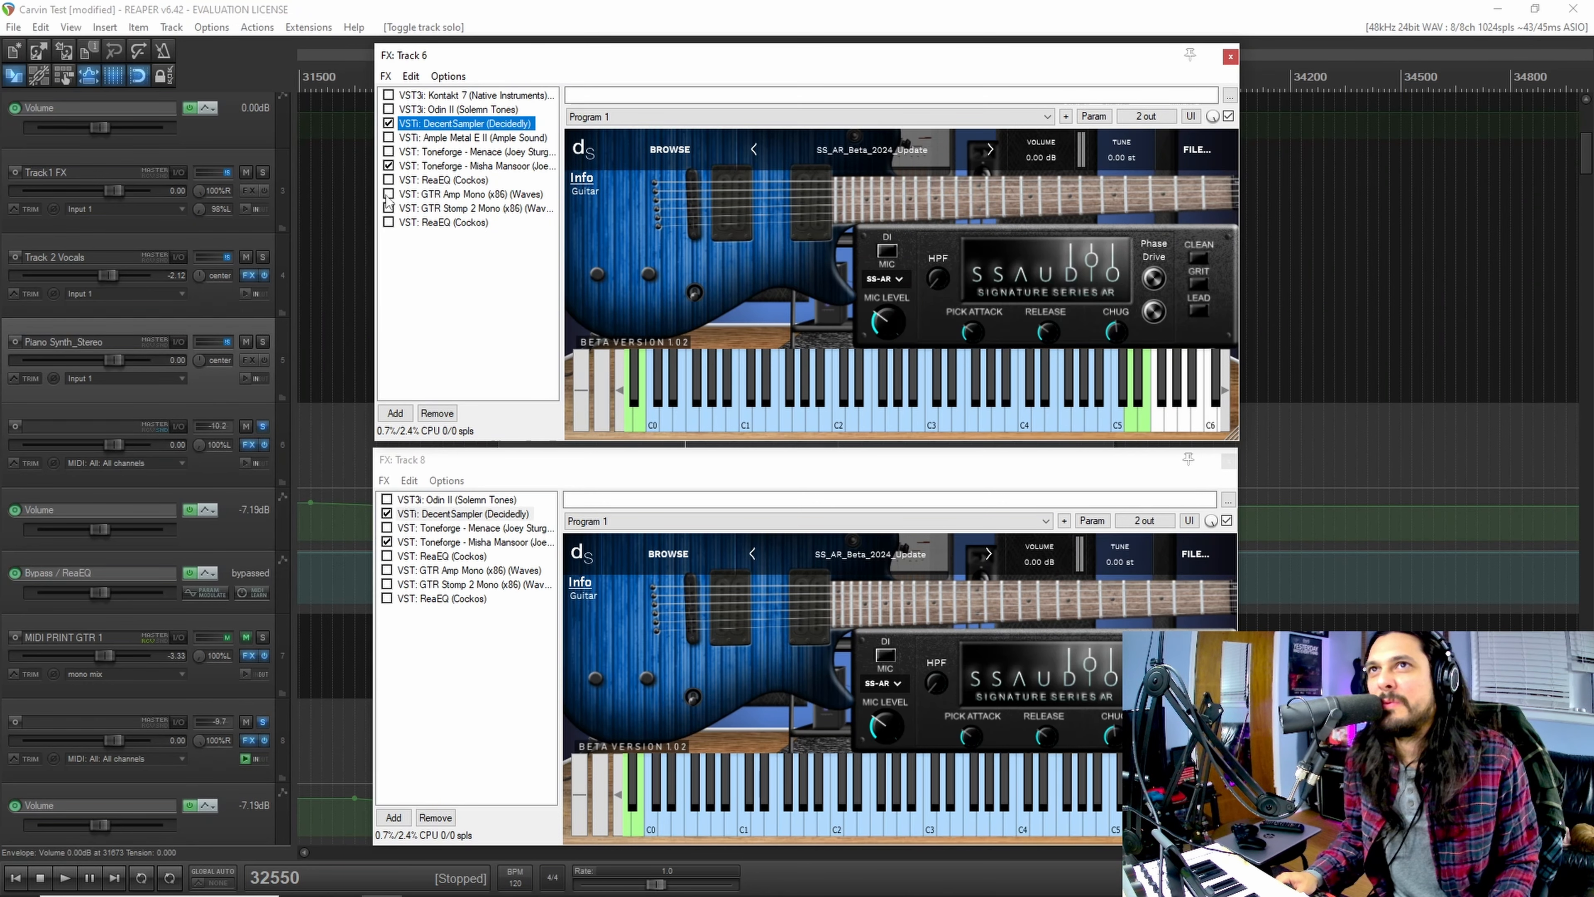
left_click(388, 167)
left_click(386, 542)
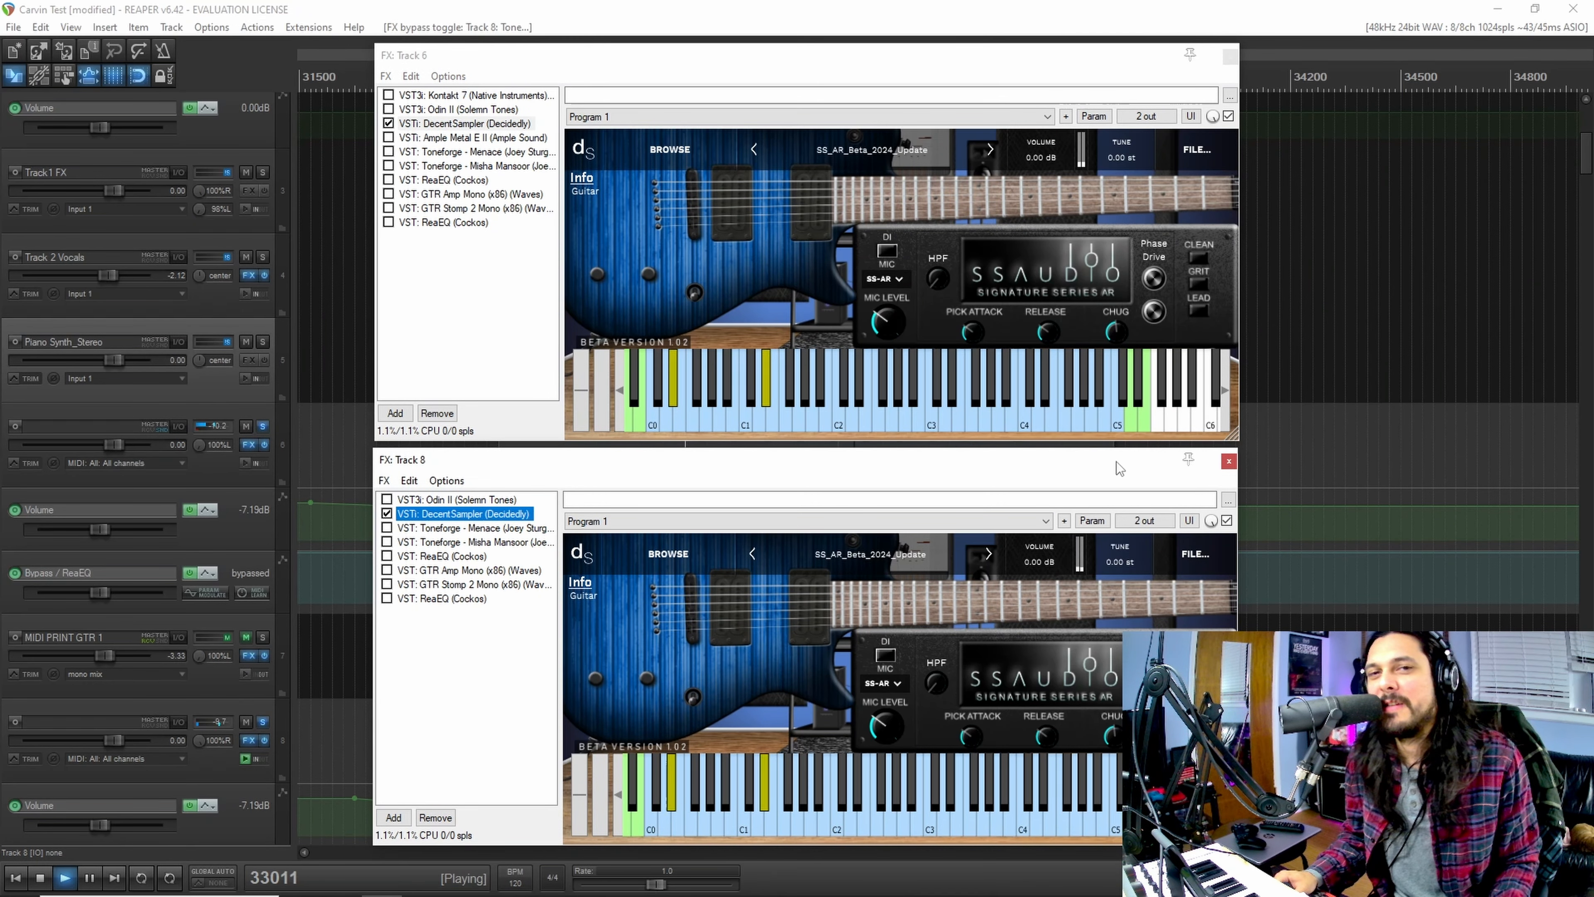
key("space")
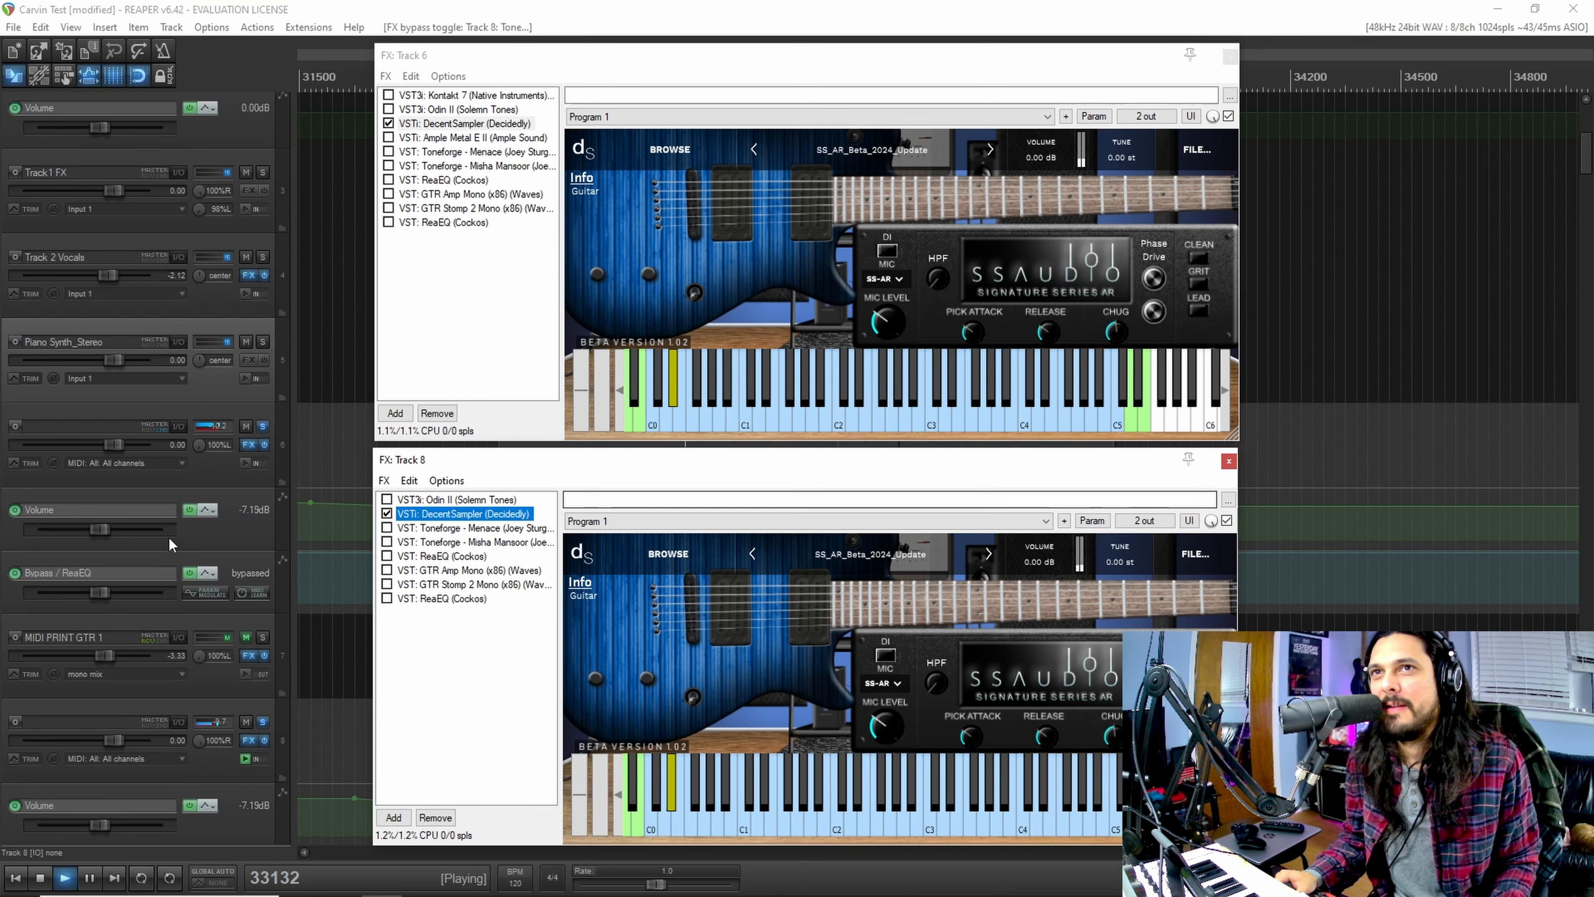
key("space")
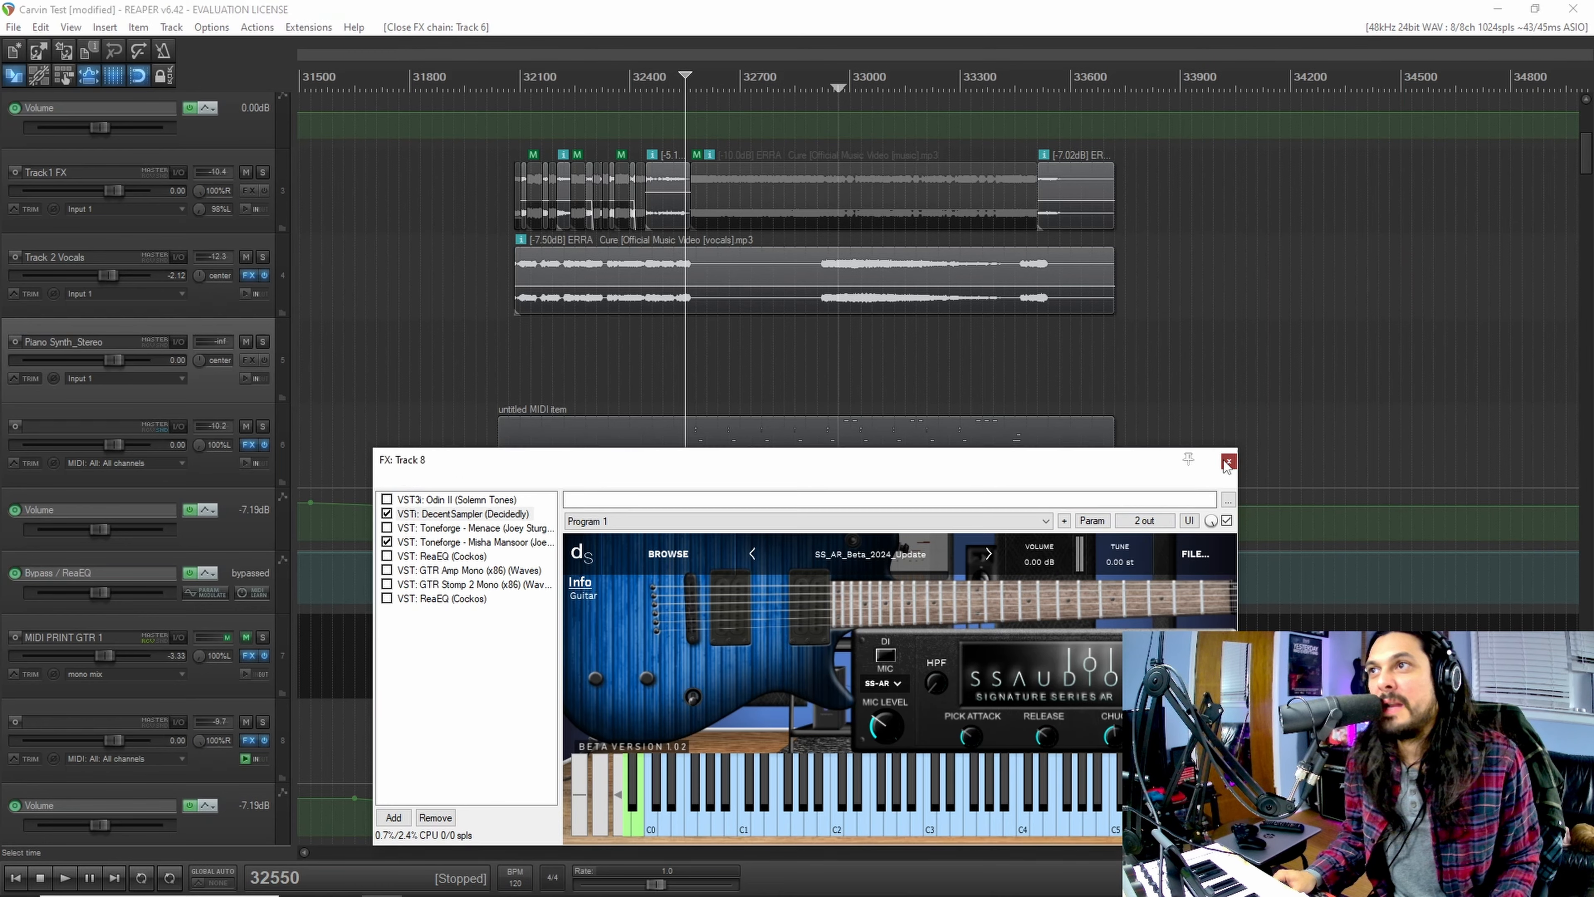
left_click(1229, 461)
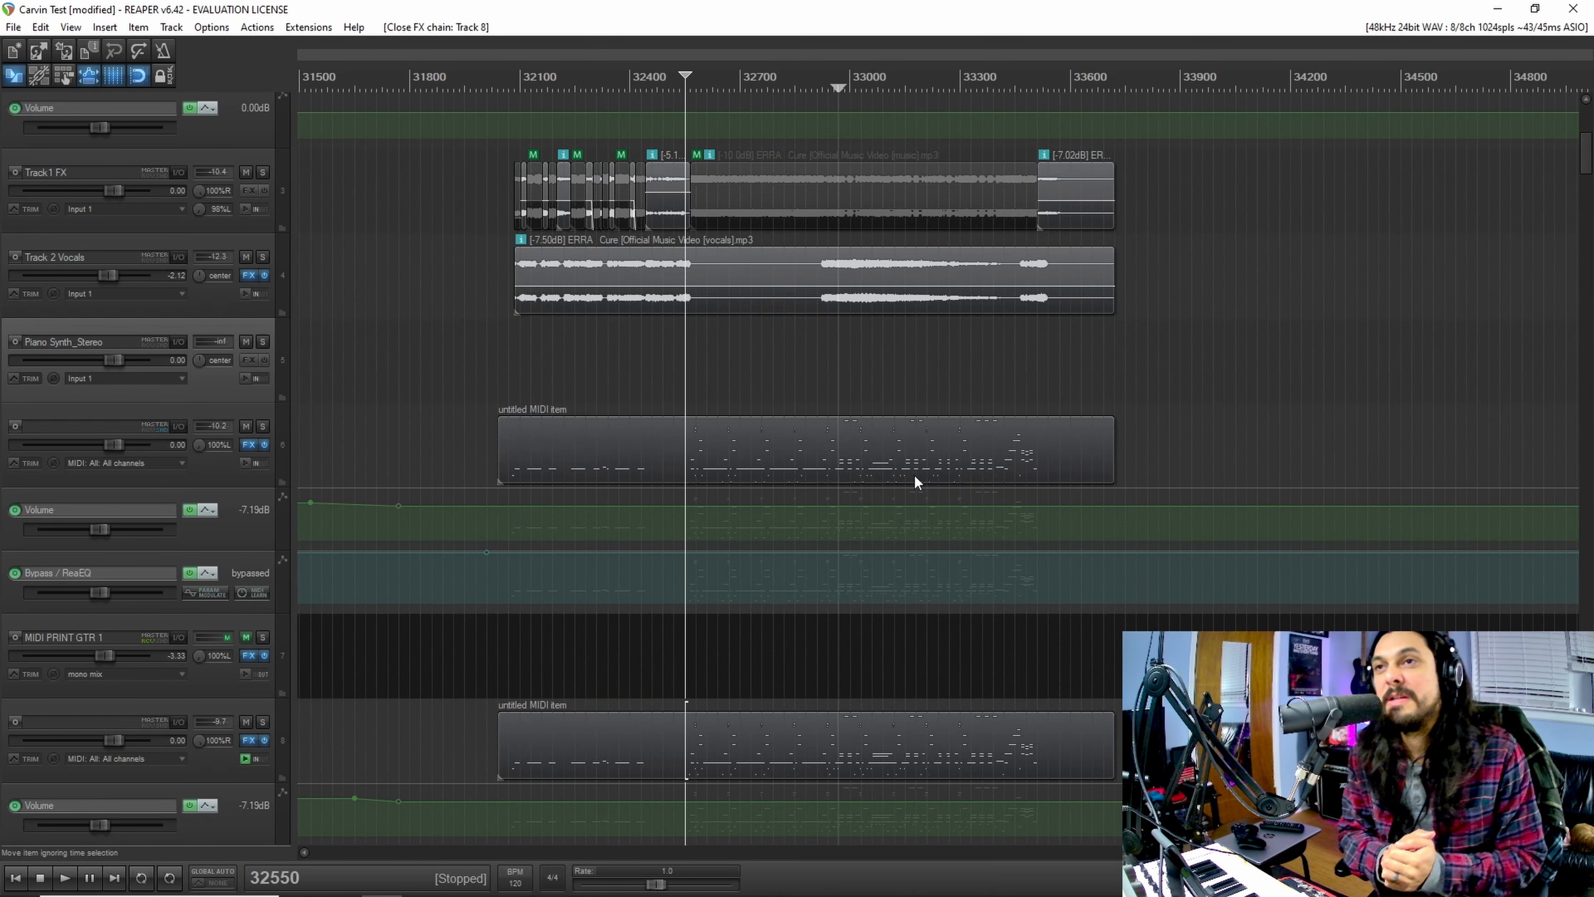